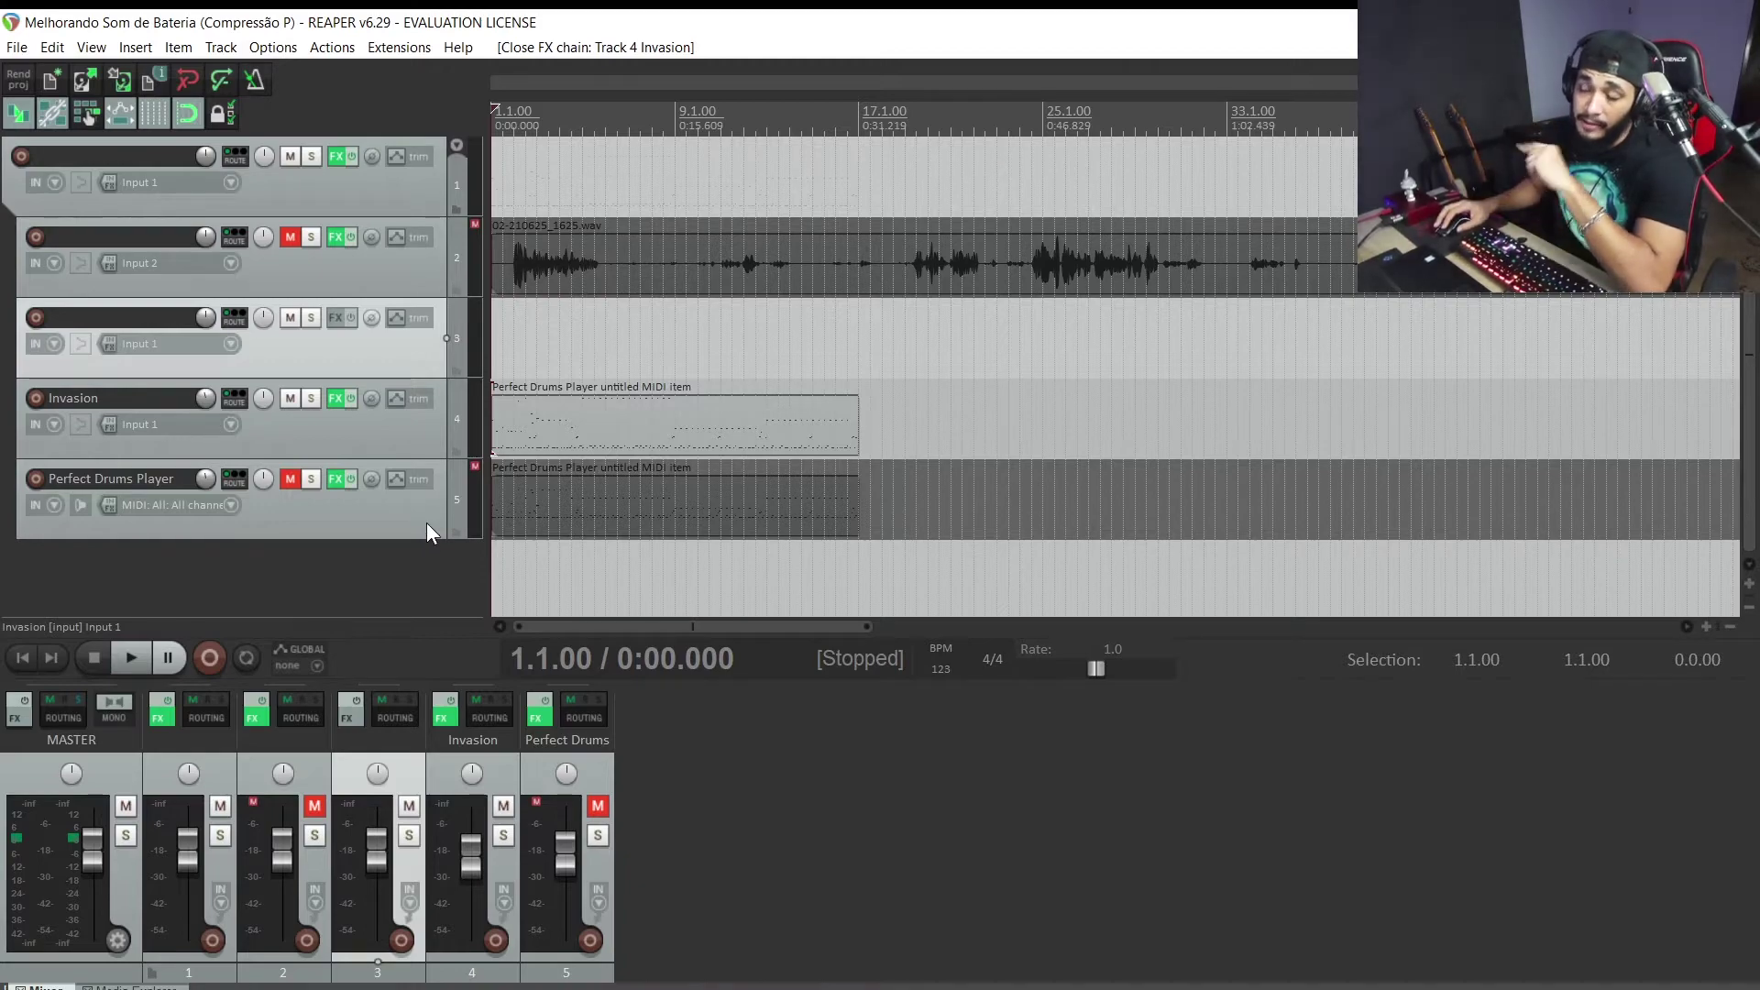
- Open the effects chain of the Invasion track and listen to the drums without the compressor
{"action": "key", "text": "shift+f"}
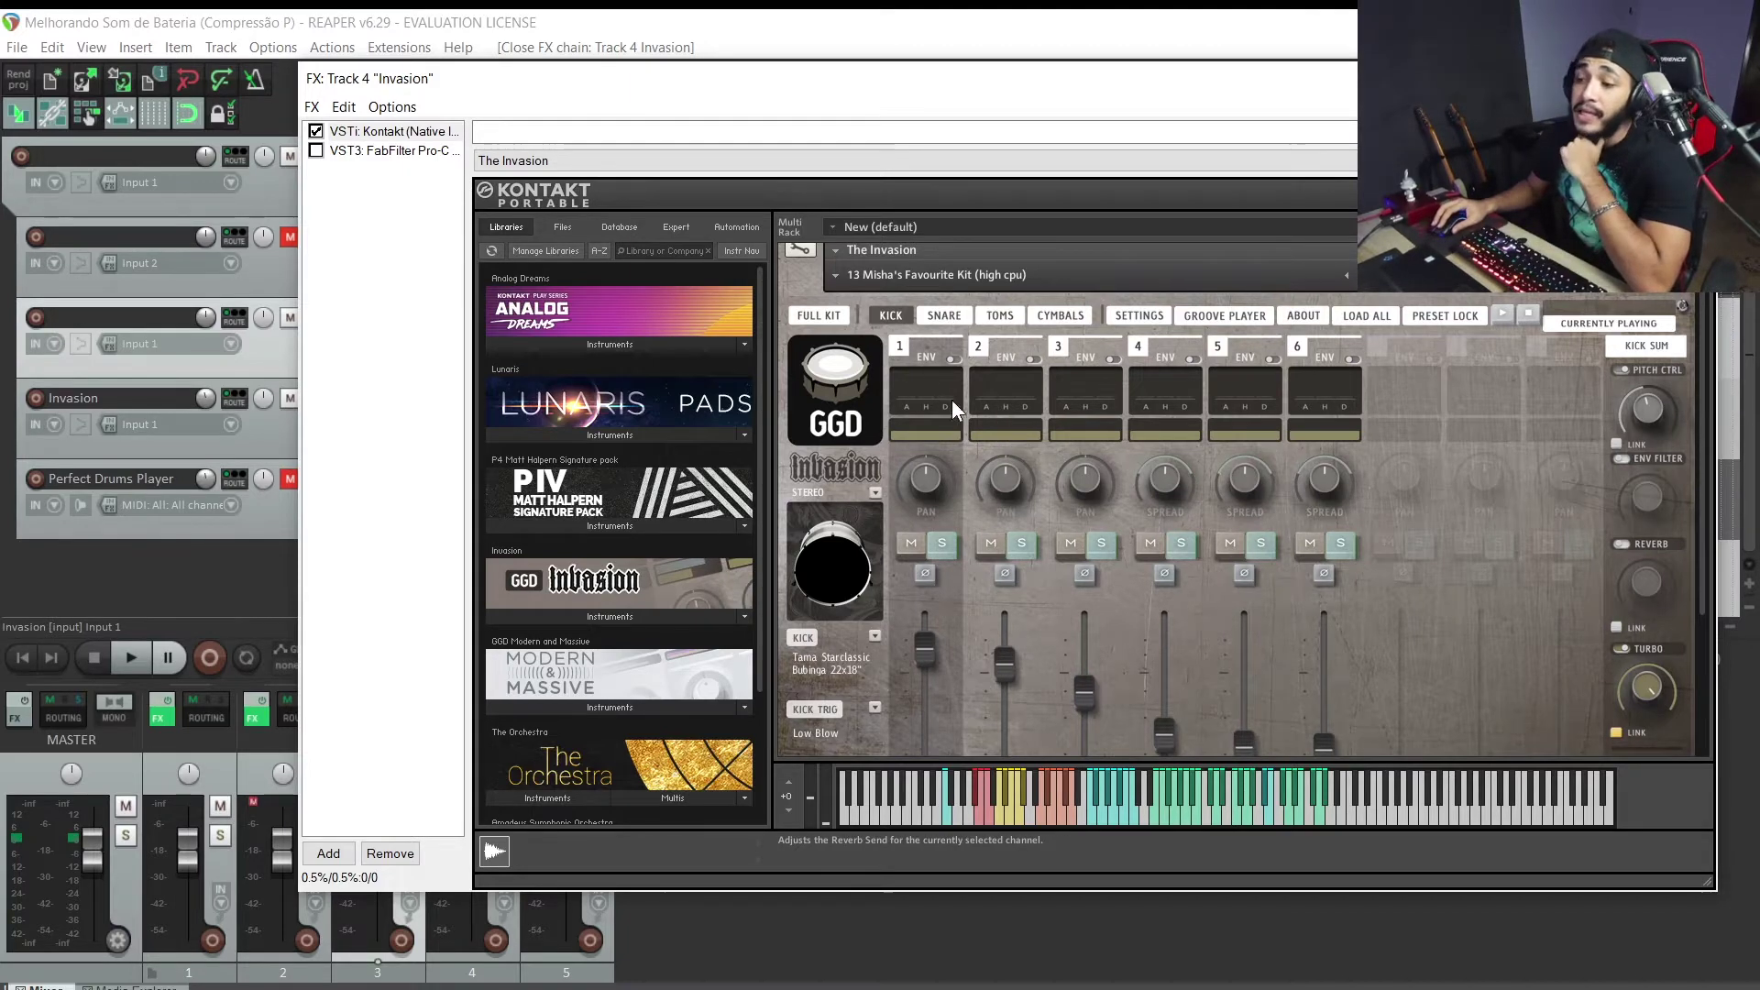
{"action": "left_click_drag", "start_coordinate": [856, 75], "coordinate": [772, 480]}
{"action": "key", "text": "space"}
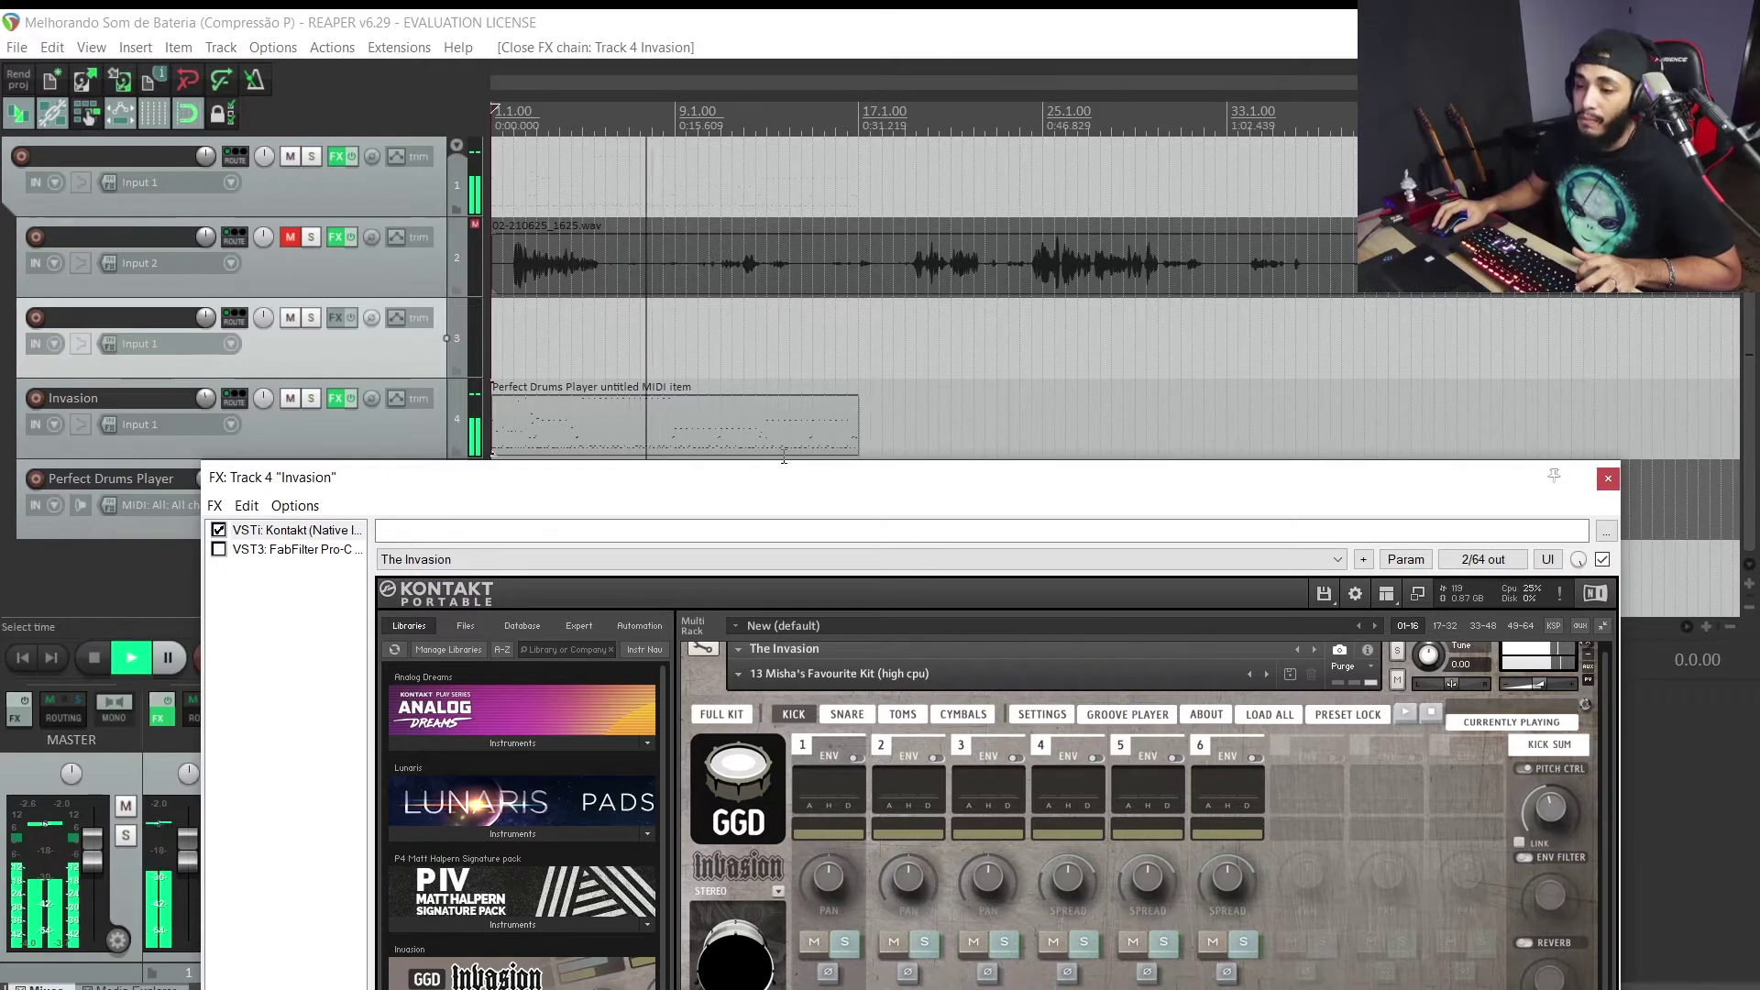
{"action": "key", "text": "space"}
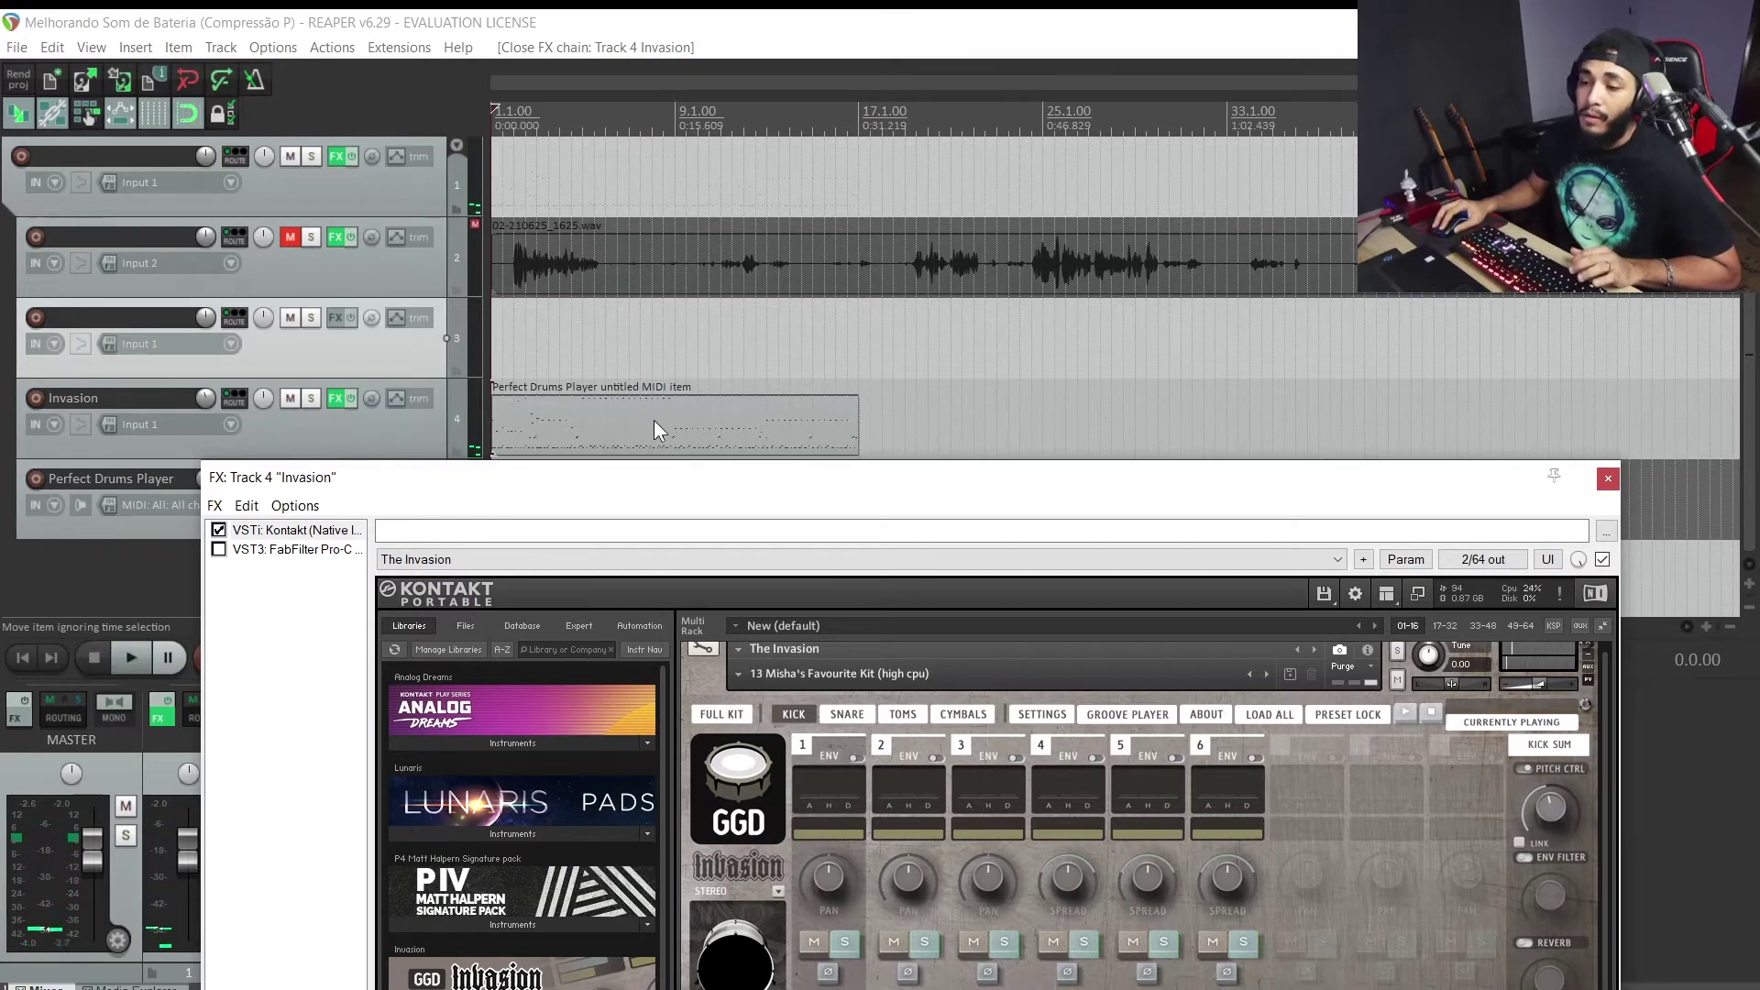
- Enable the FabFilter Pro-C 2 compressor in the Invasion track's effects chain and position its window over the arrangement
{"action": "left_click_drag", "start_coordinate": [723, 478], "coordinate": [1033, 119]}
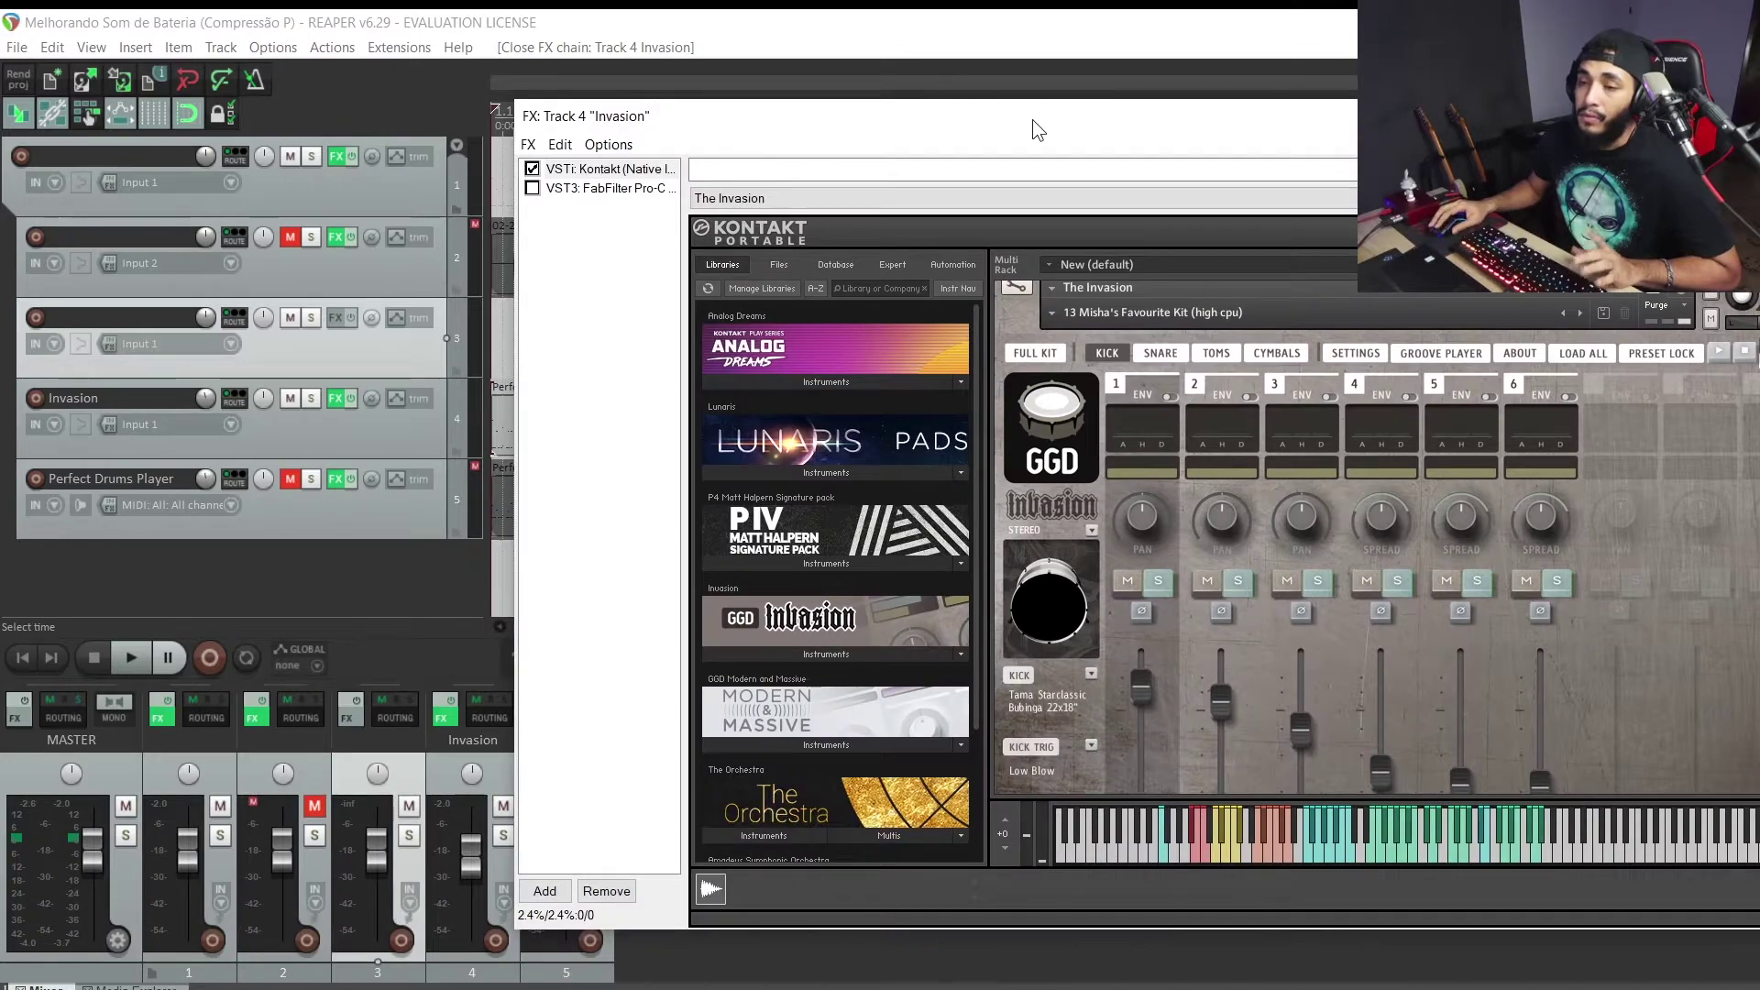
{"action": "left_click", "coordinate": [576, 190]}
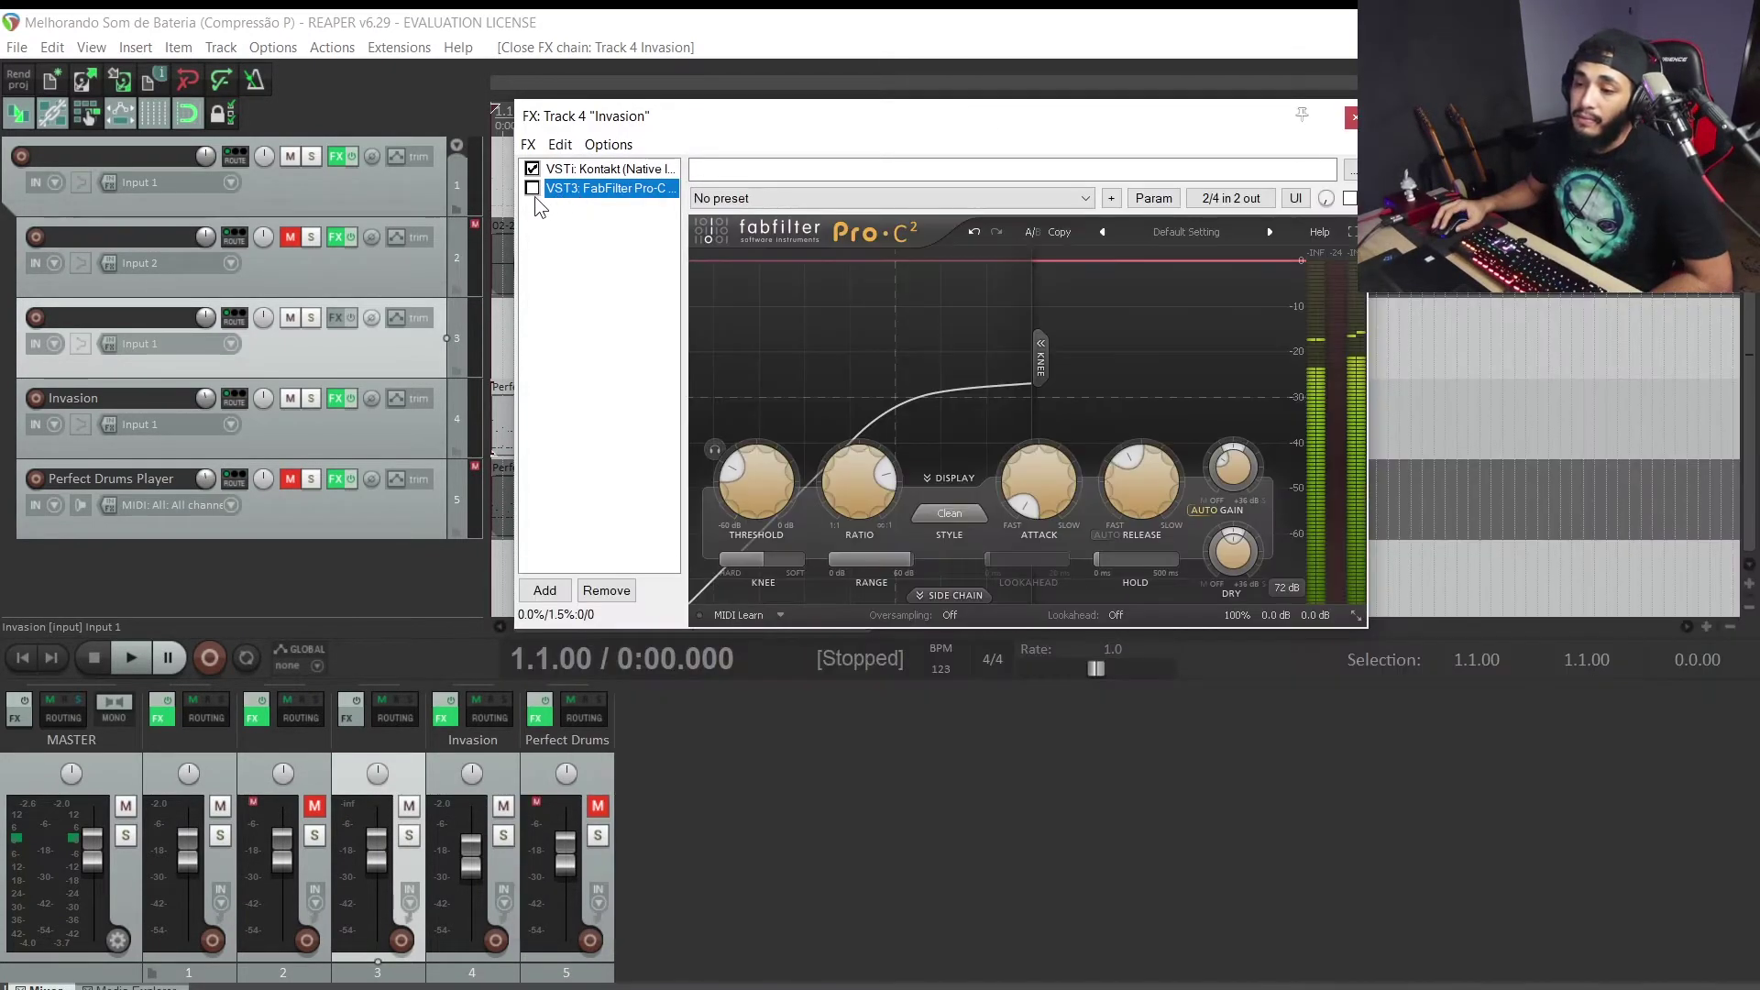
{"action": "left_click", "coordinate": [532, 189]}
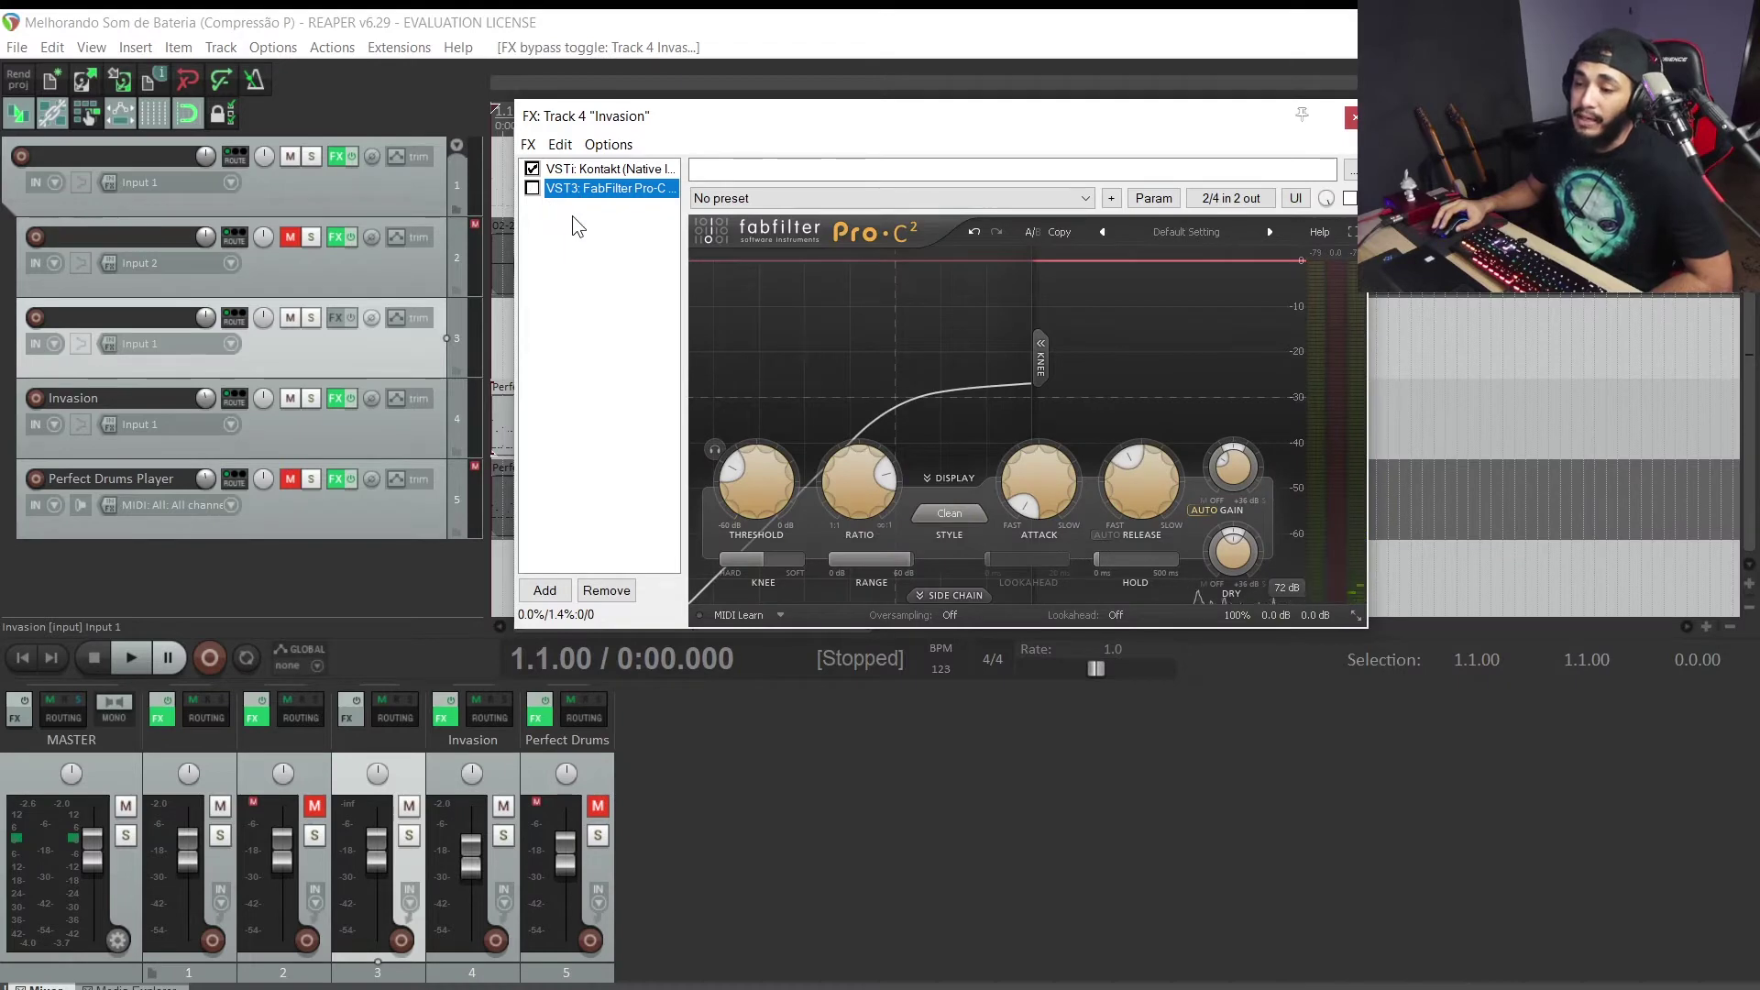
{"action": "key", "text": "ctrl+b"}
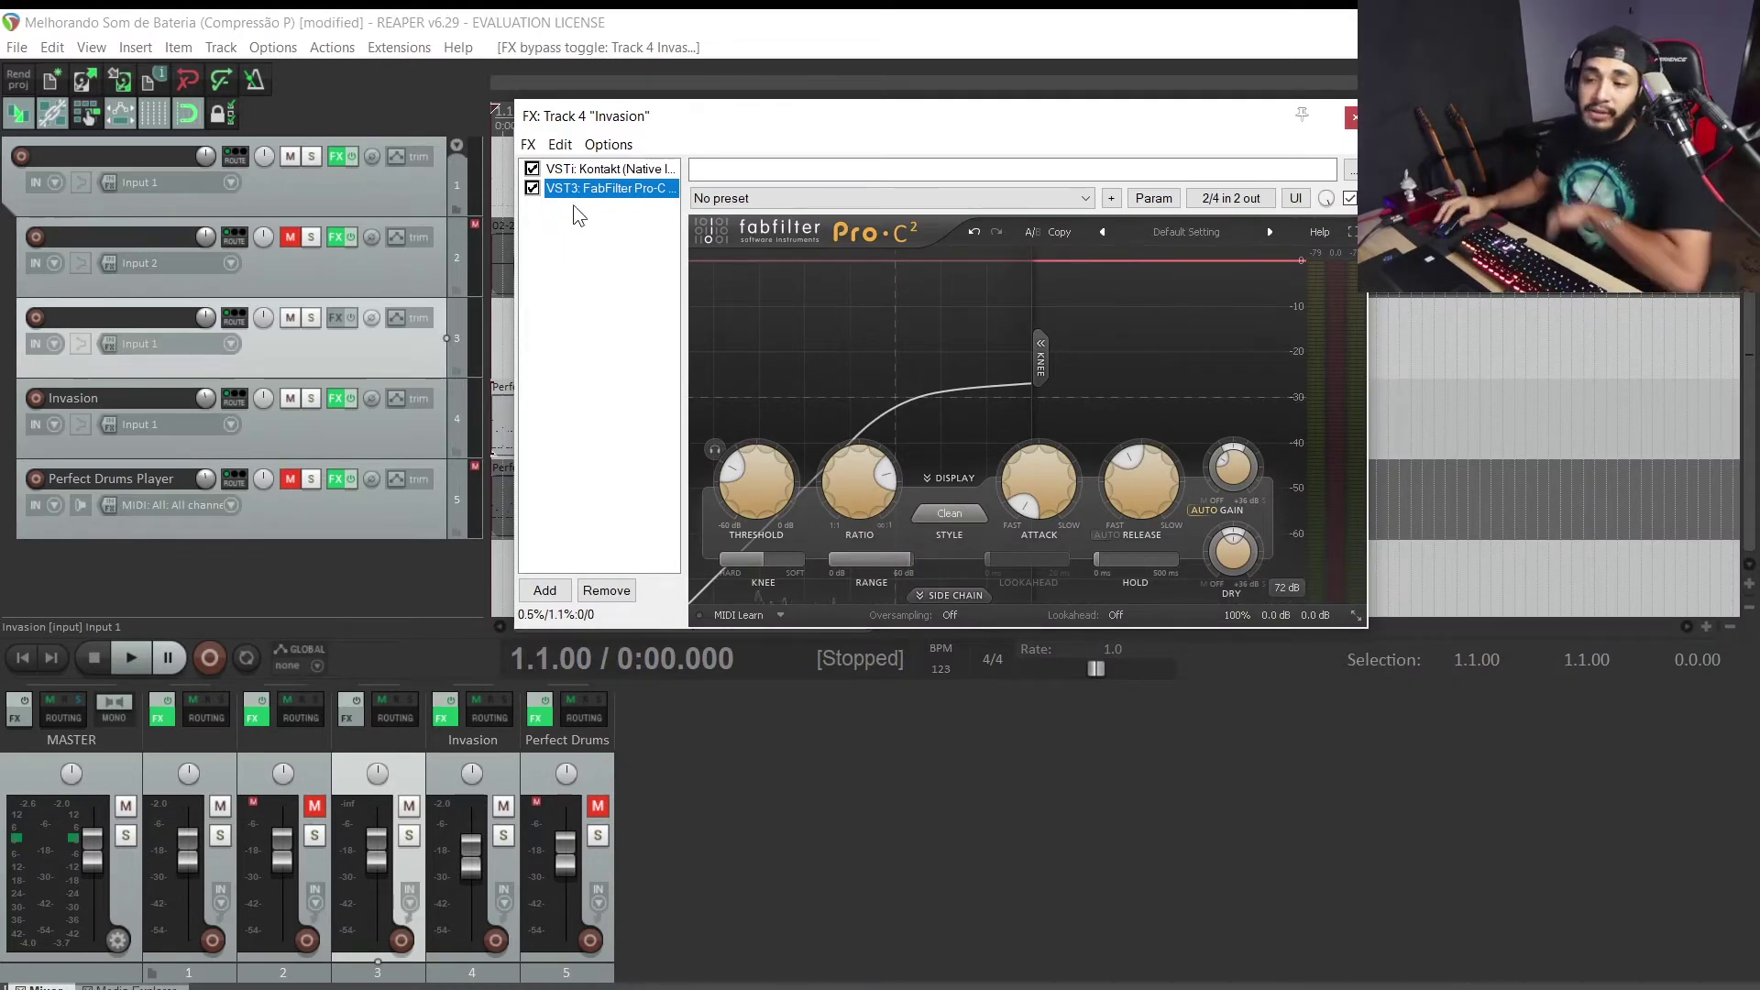
{"action": "left_click_drag", "start_coordinate": [731, 108], "coordinate": [996, 190]}
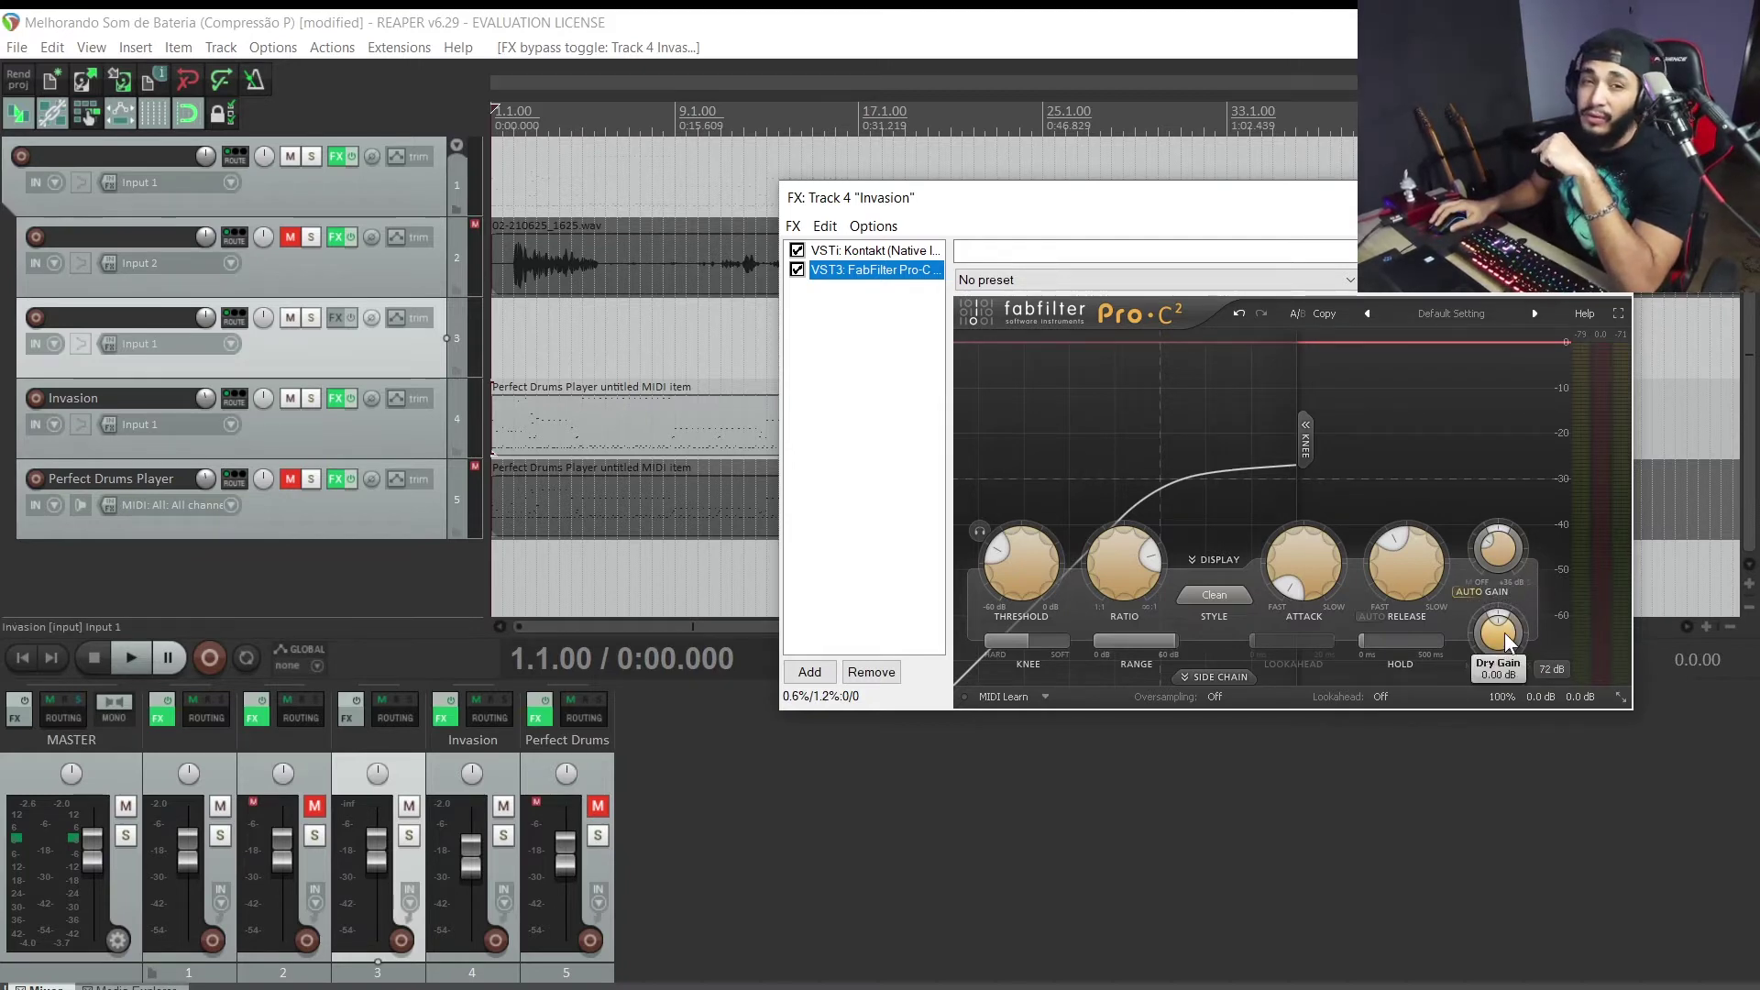
{"action": "mouse_move", "coordinate": [1499, 634]}
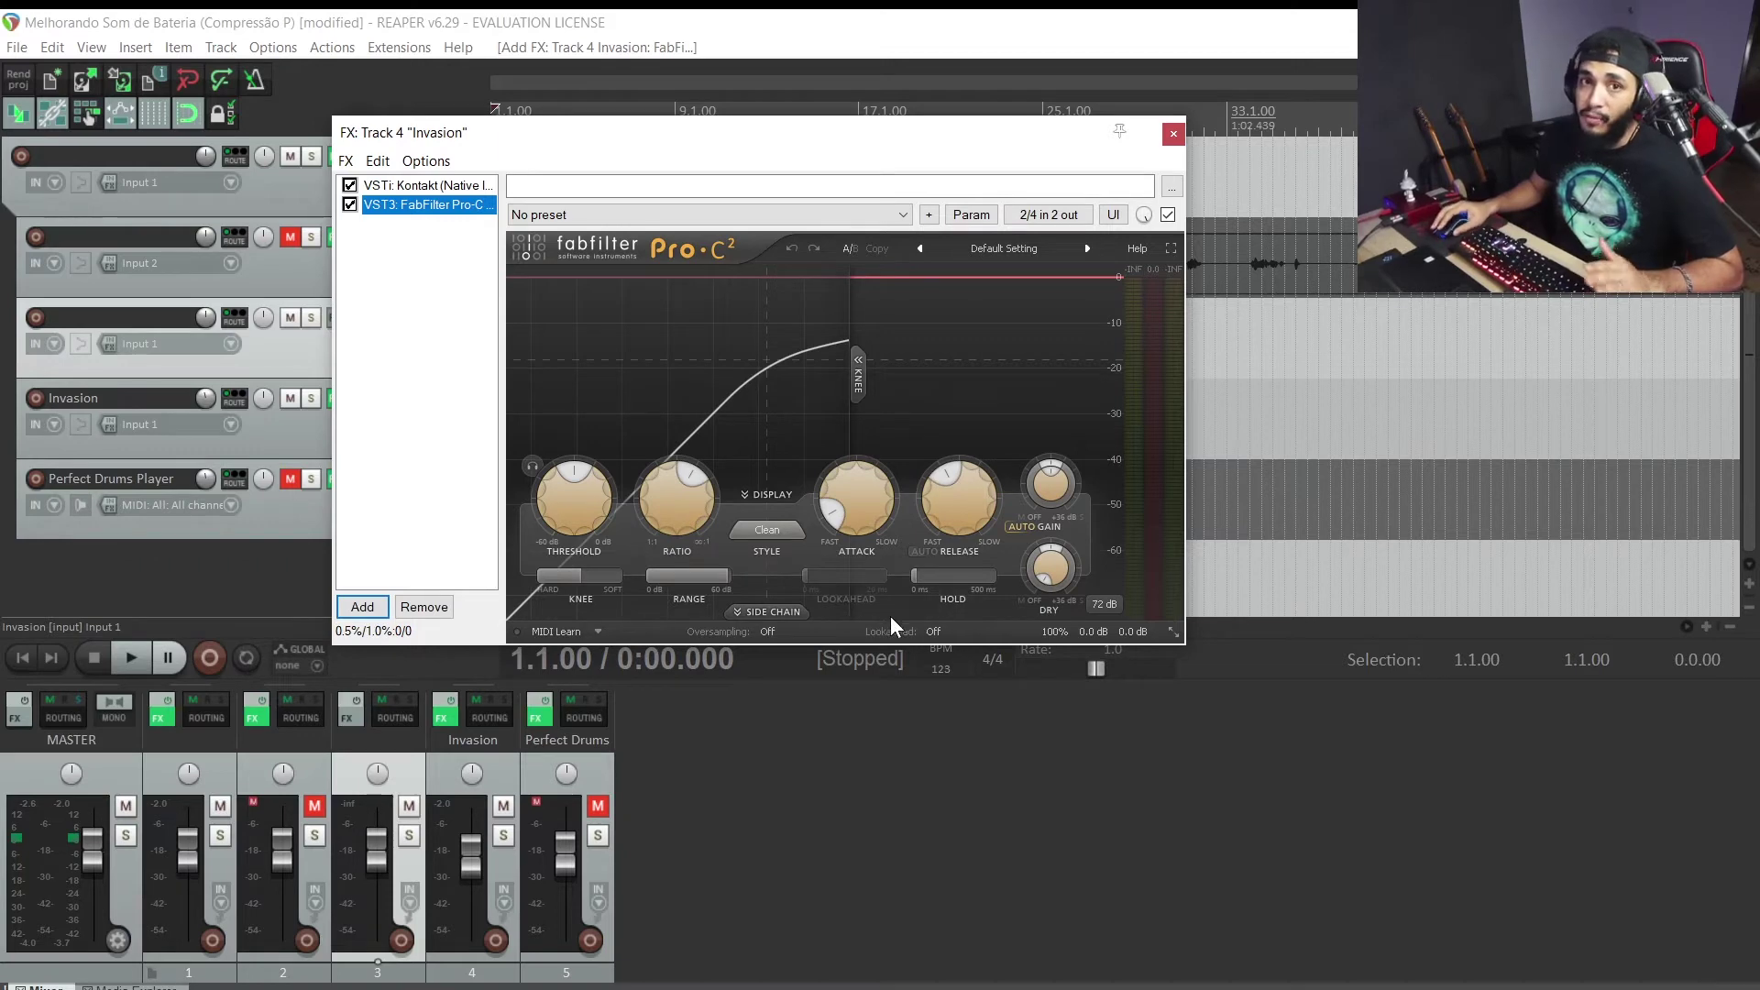
- Play the drums through the compressor's default setting to examine the gain reduction
{"action": "left_click_drag", "start_coordinate": [621, 133], "coordinate": [899, 270]}
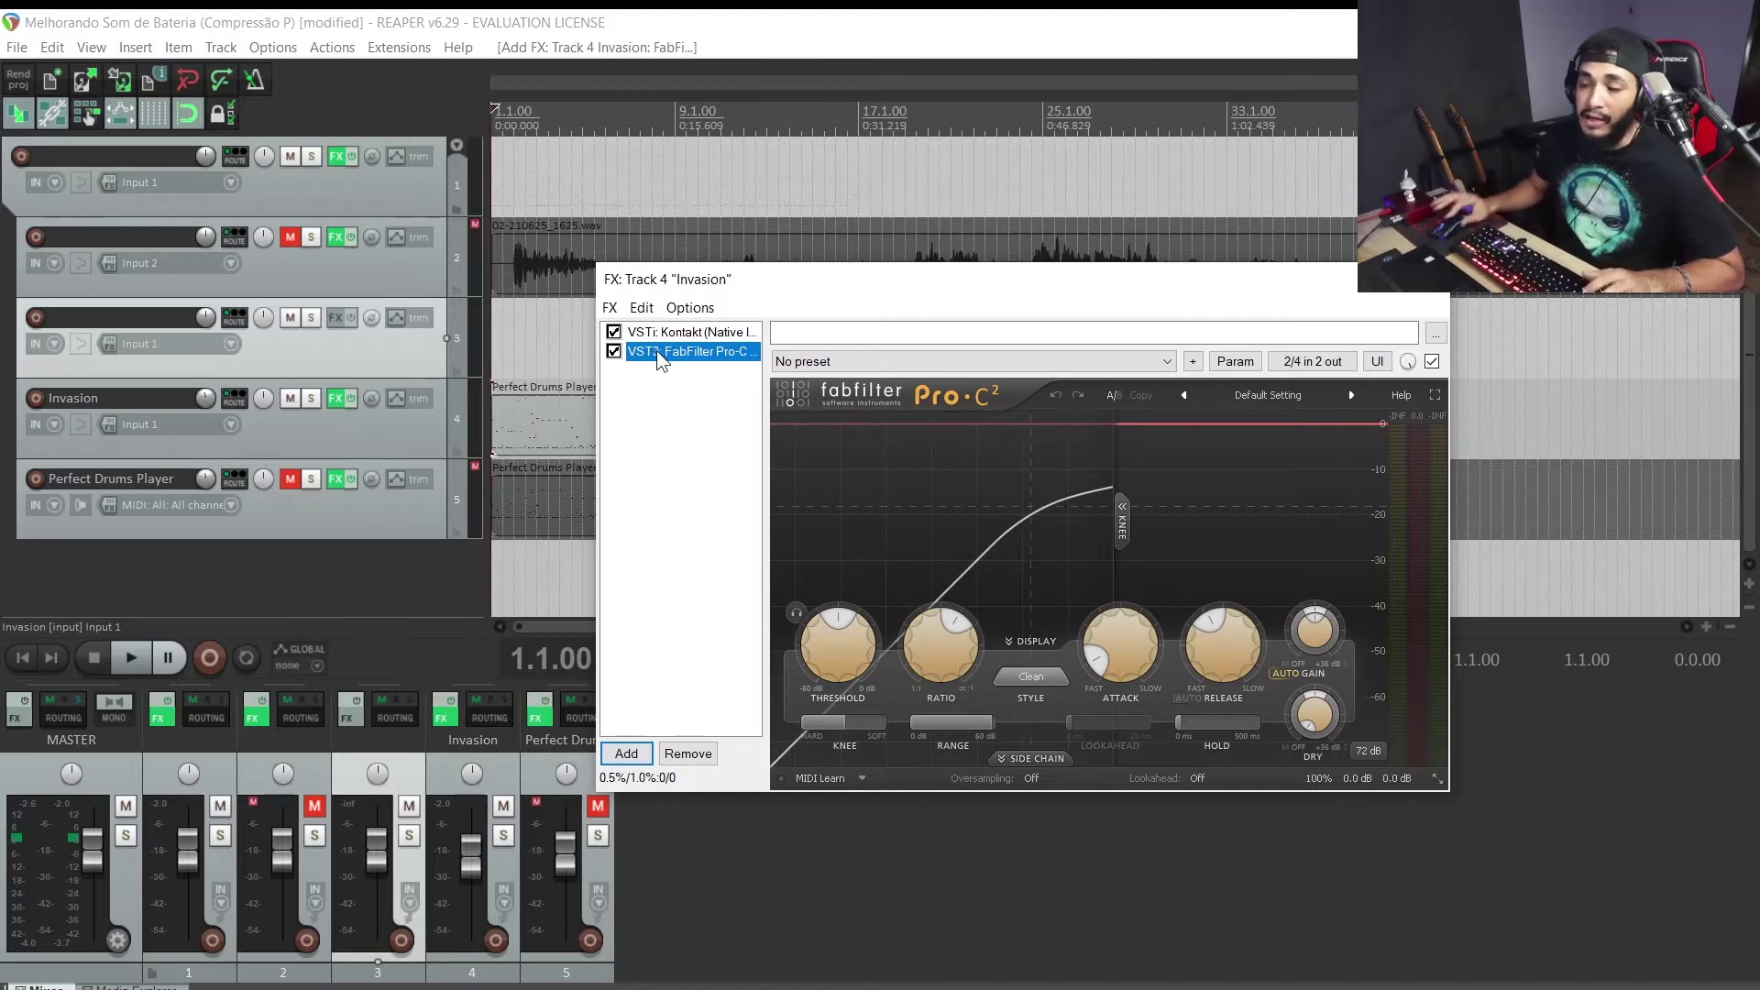
{"action": "left_click_drag", "start_coordinate": [776, 283], "coordinate": [805, 257]}
{"action": "key", "text": "space"}
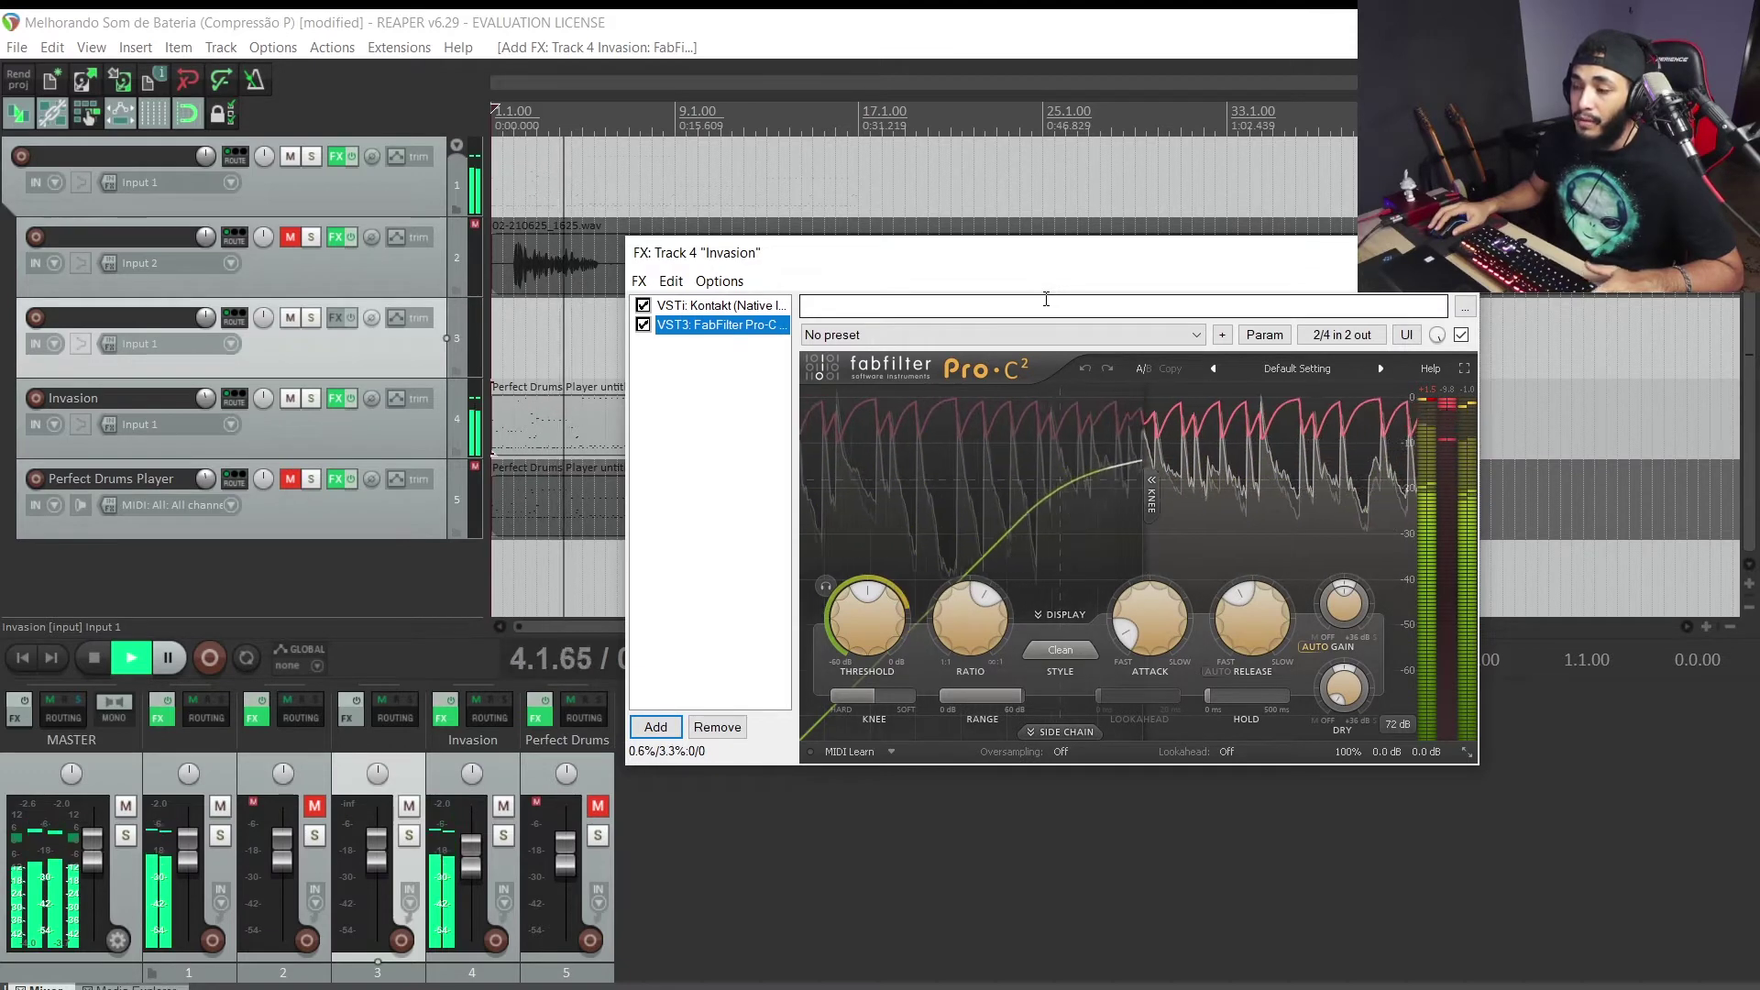
{"action": "key", "text": "space"}
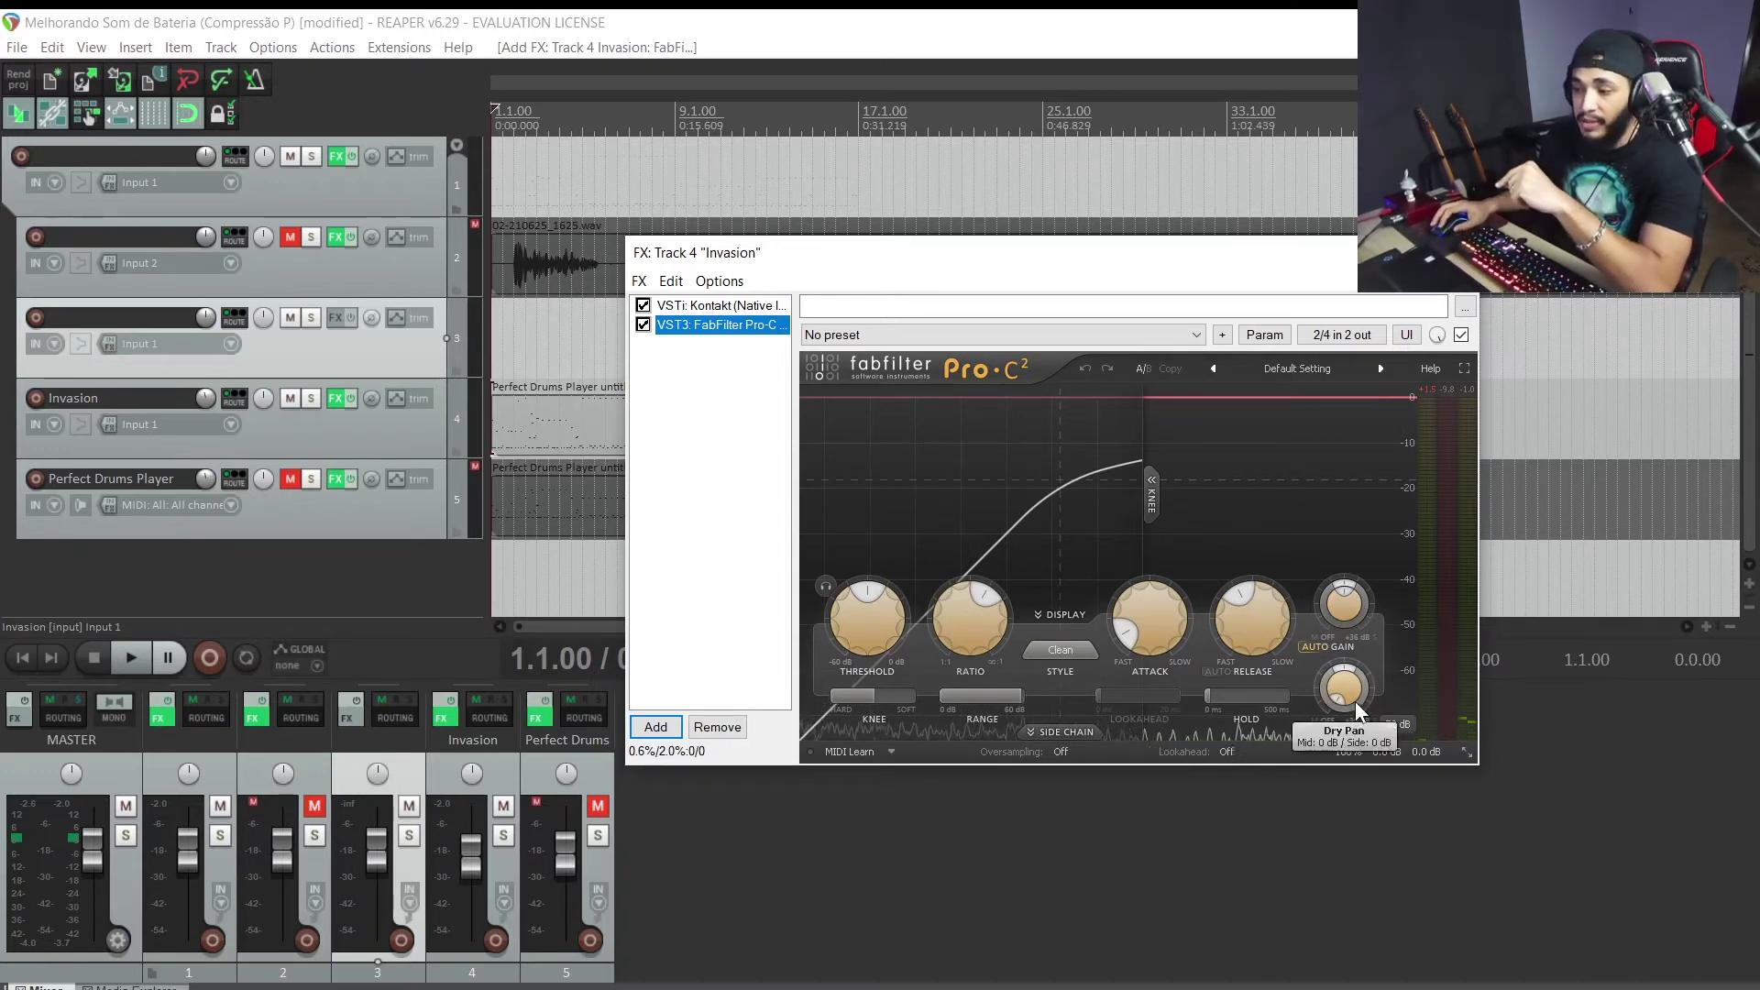
- Try a dry gain of 0 dB on the compressor and turn it fully down again
{"action": "mouse_move", "coordinate": [1345, 689]}
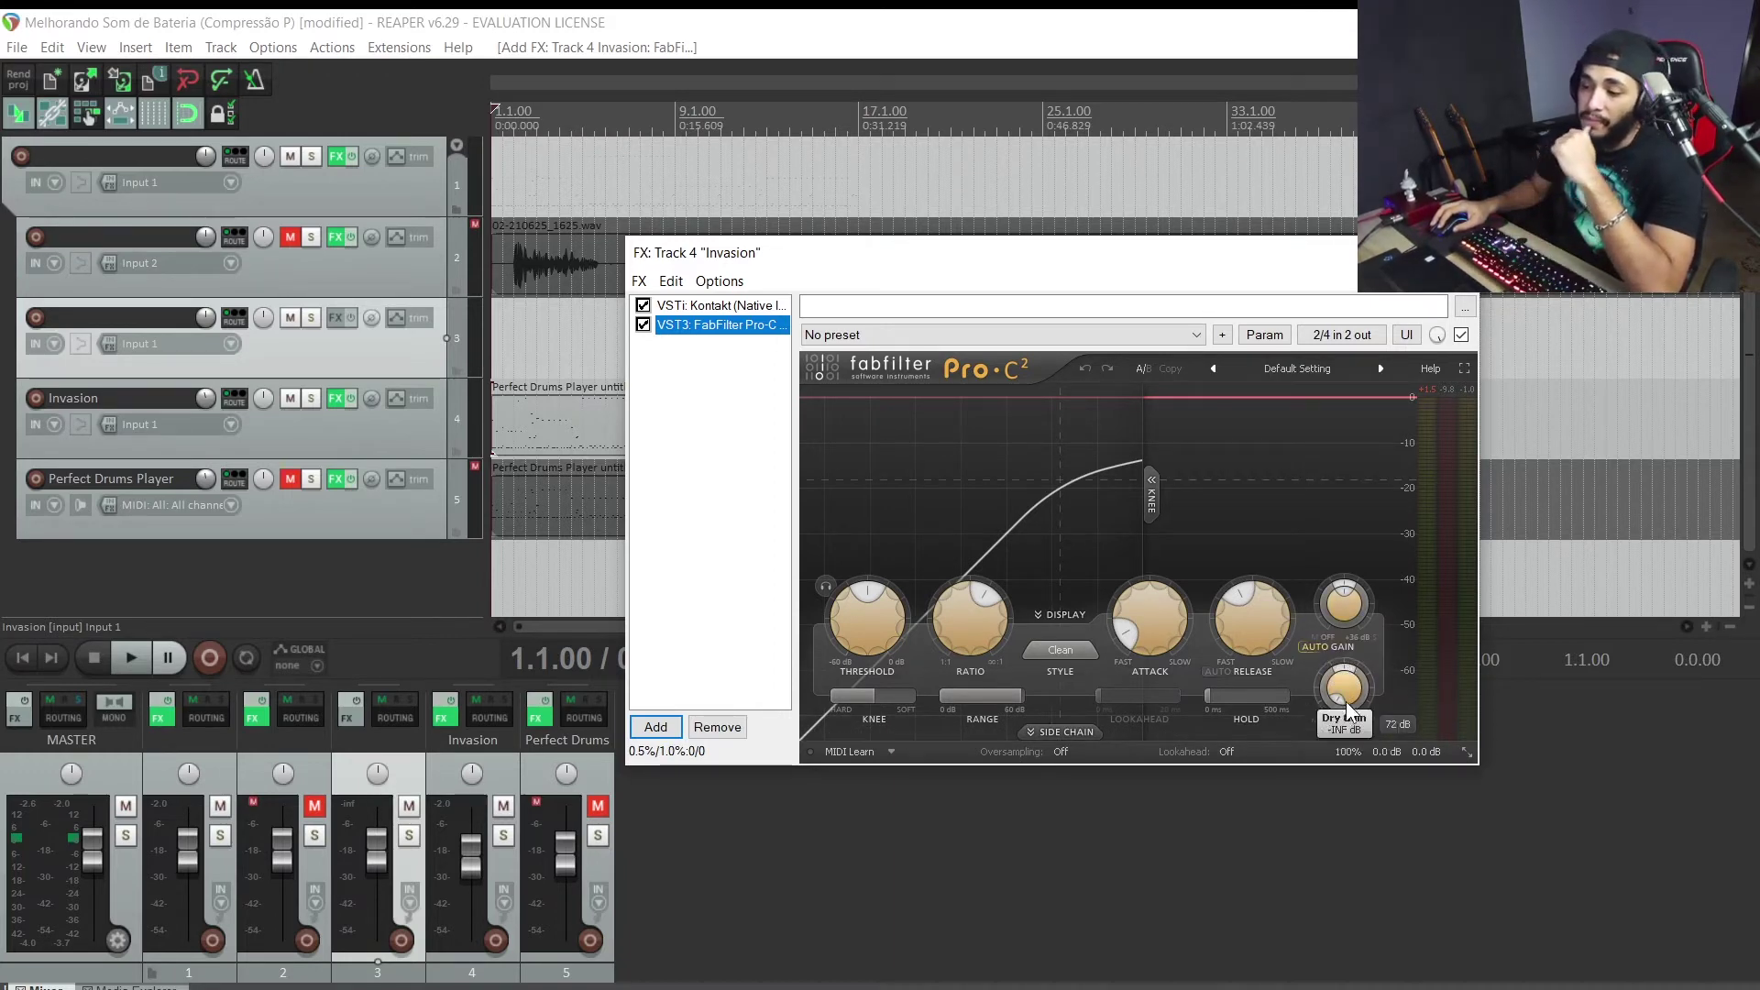
{"action": "double_click", "coordinate": [1343, 704]}
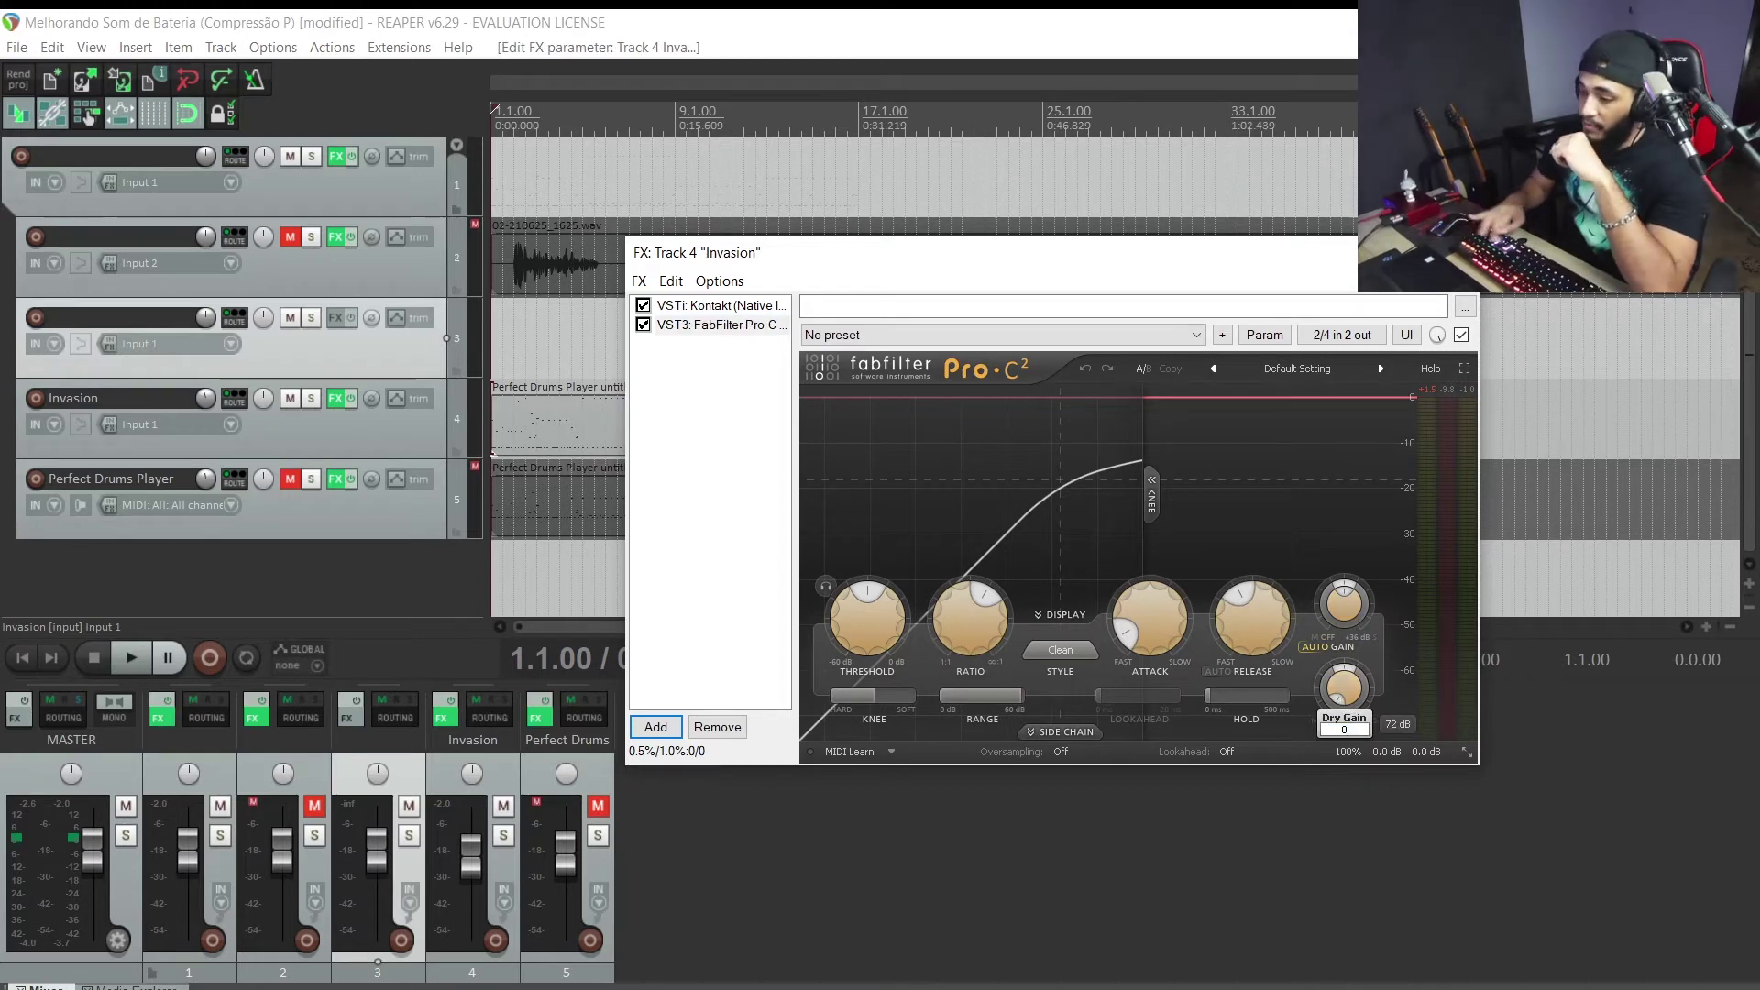
{"action": "type", "text": "0"}
{"action": "key", "text": "Return"}
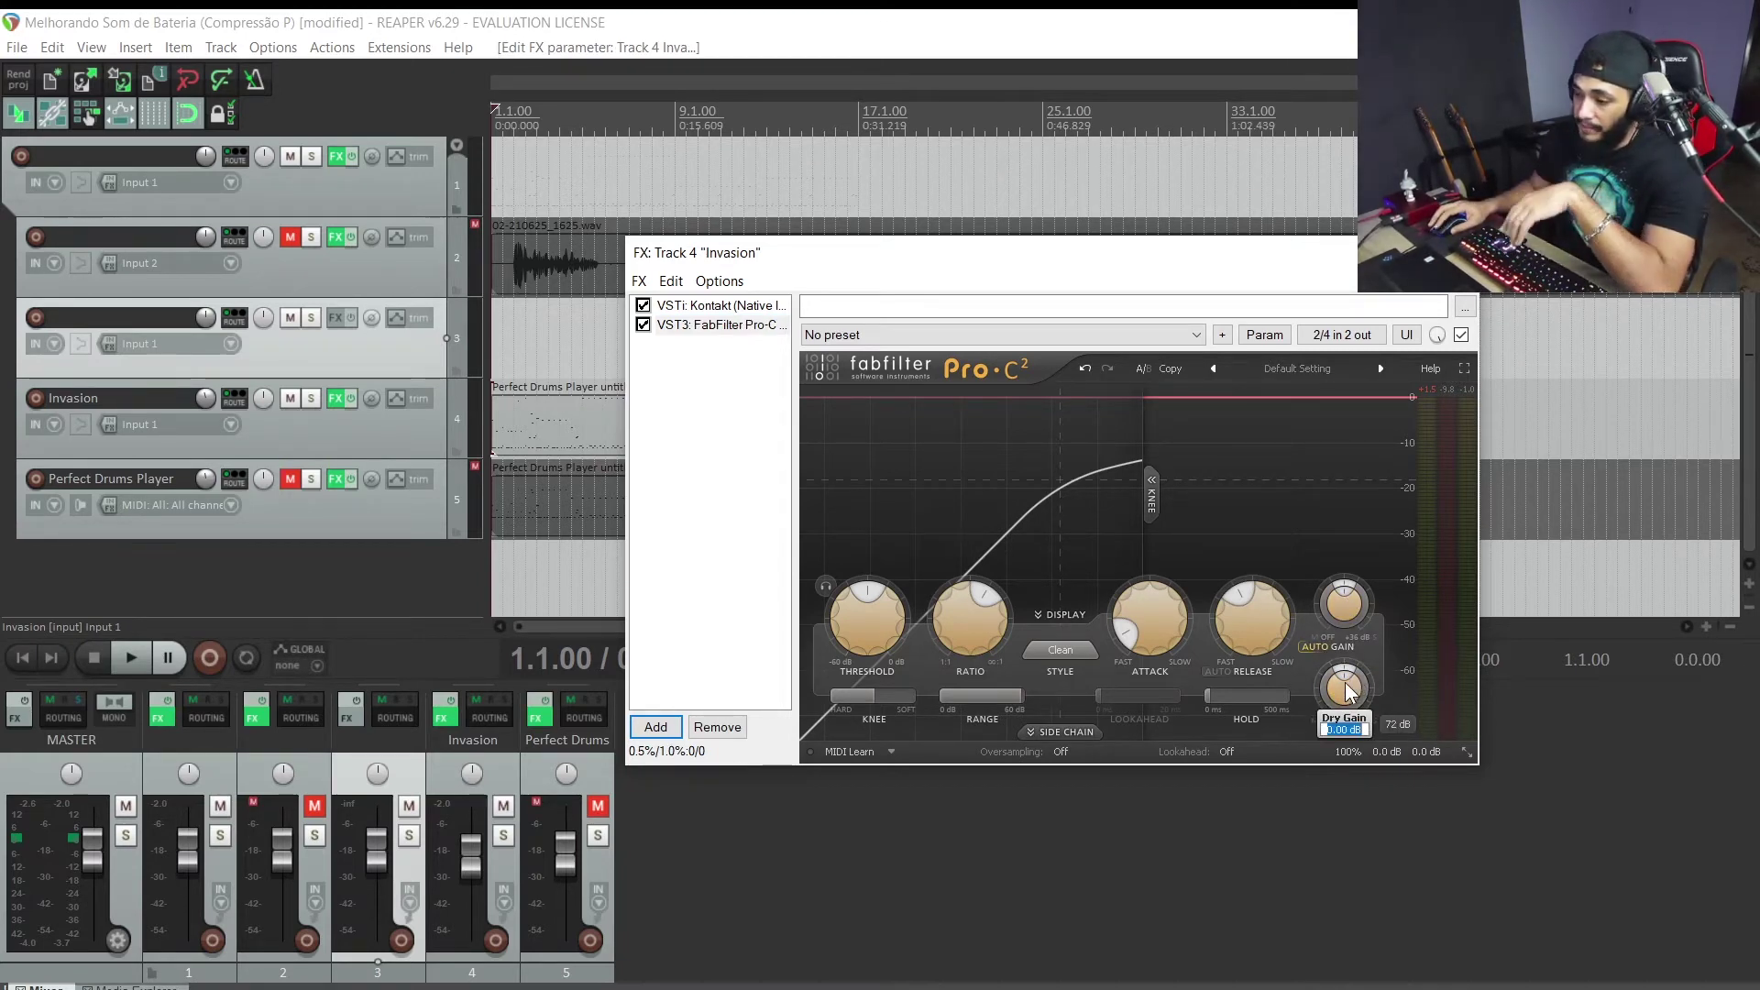
{"action": "key", "text": "Return"}
{"action": "left_click_drag", "start_coordinate": [1350, 689], "coordinate": [1339, 755]}
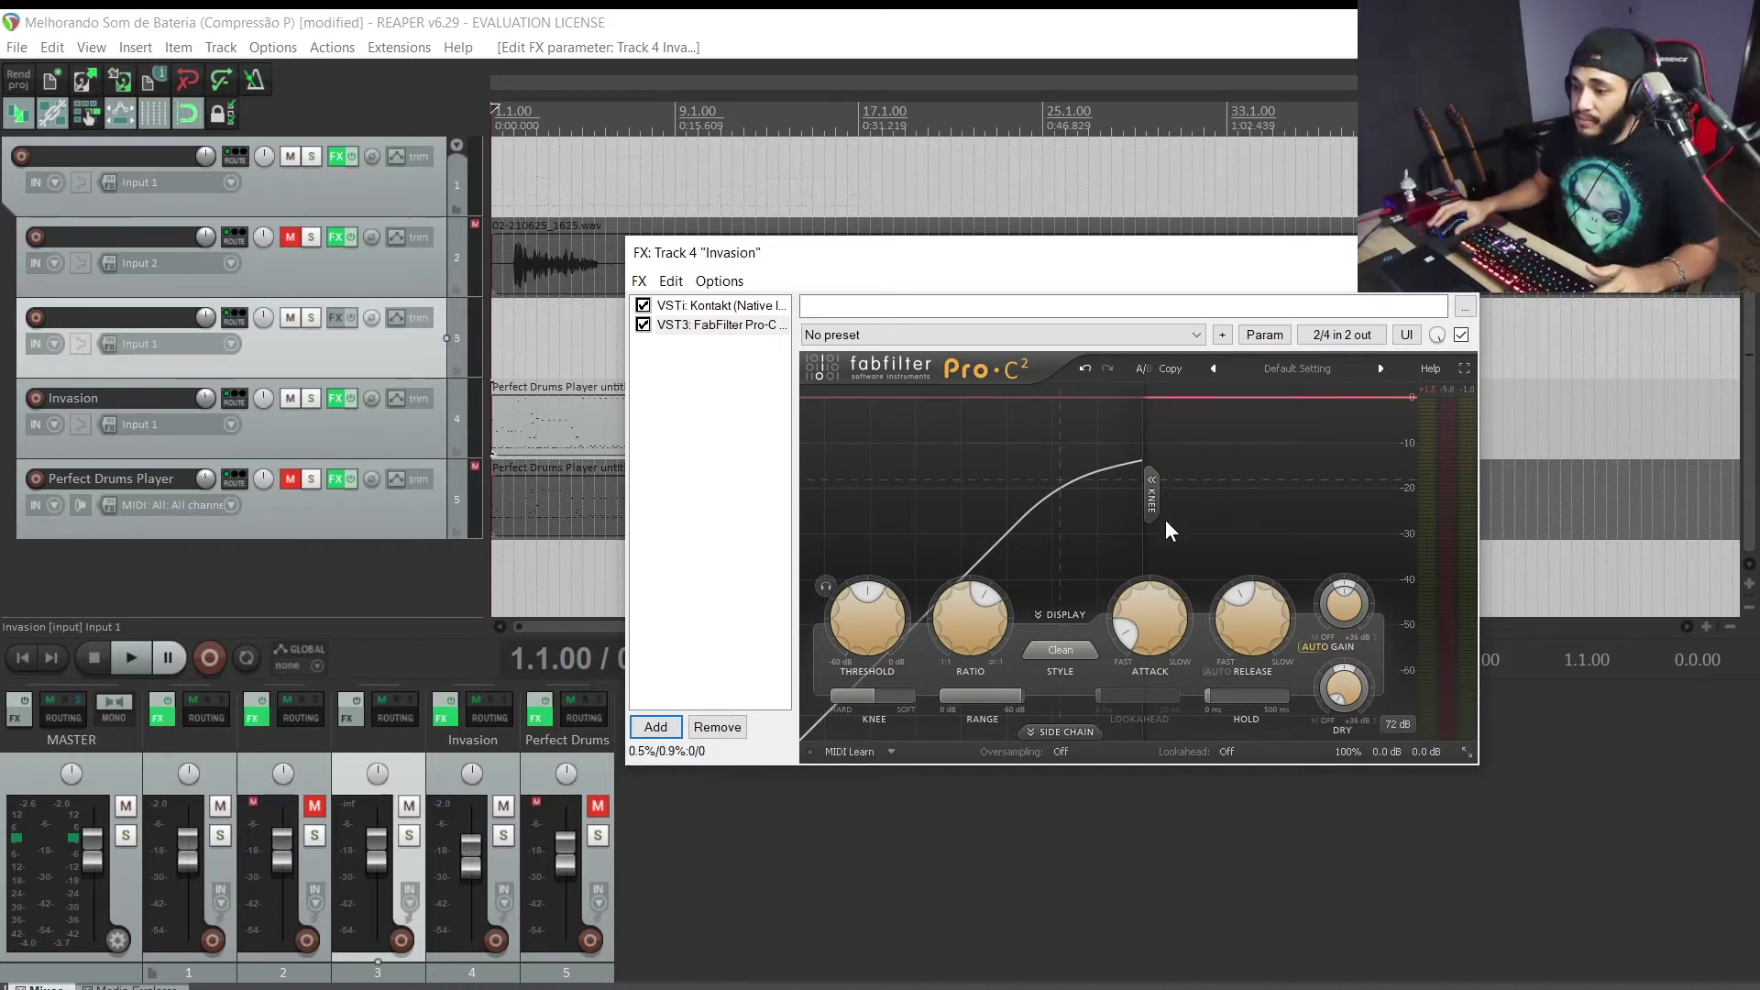
- Adjust the compressor's attack to a faster setting, just above its minimum, while auditioning the drums
{"action": "key", "text": "space"}
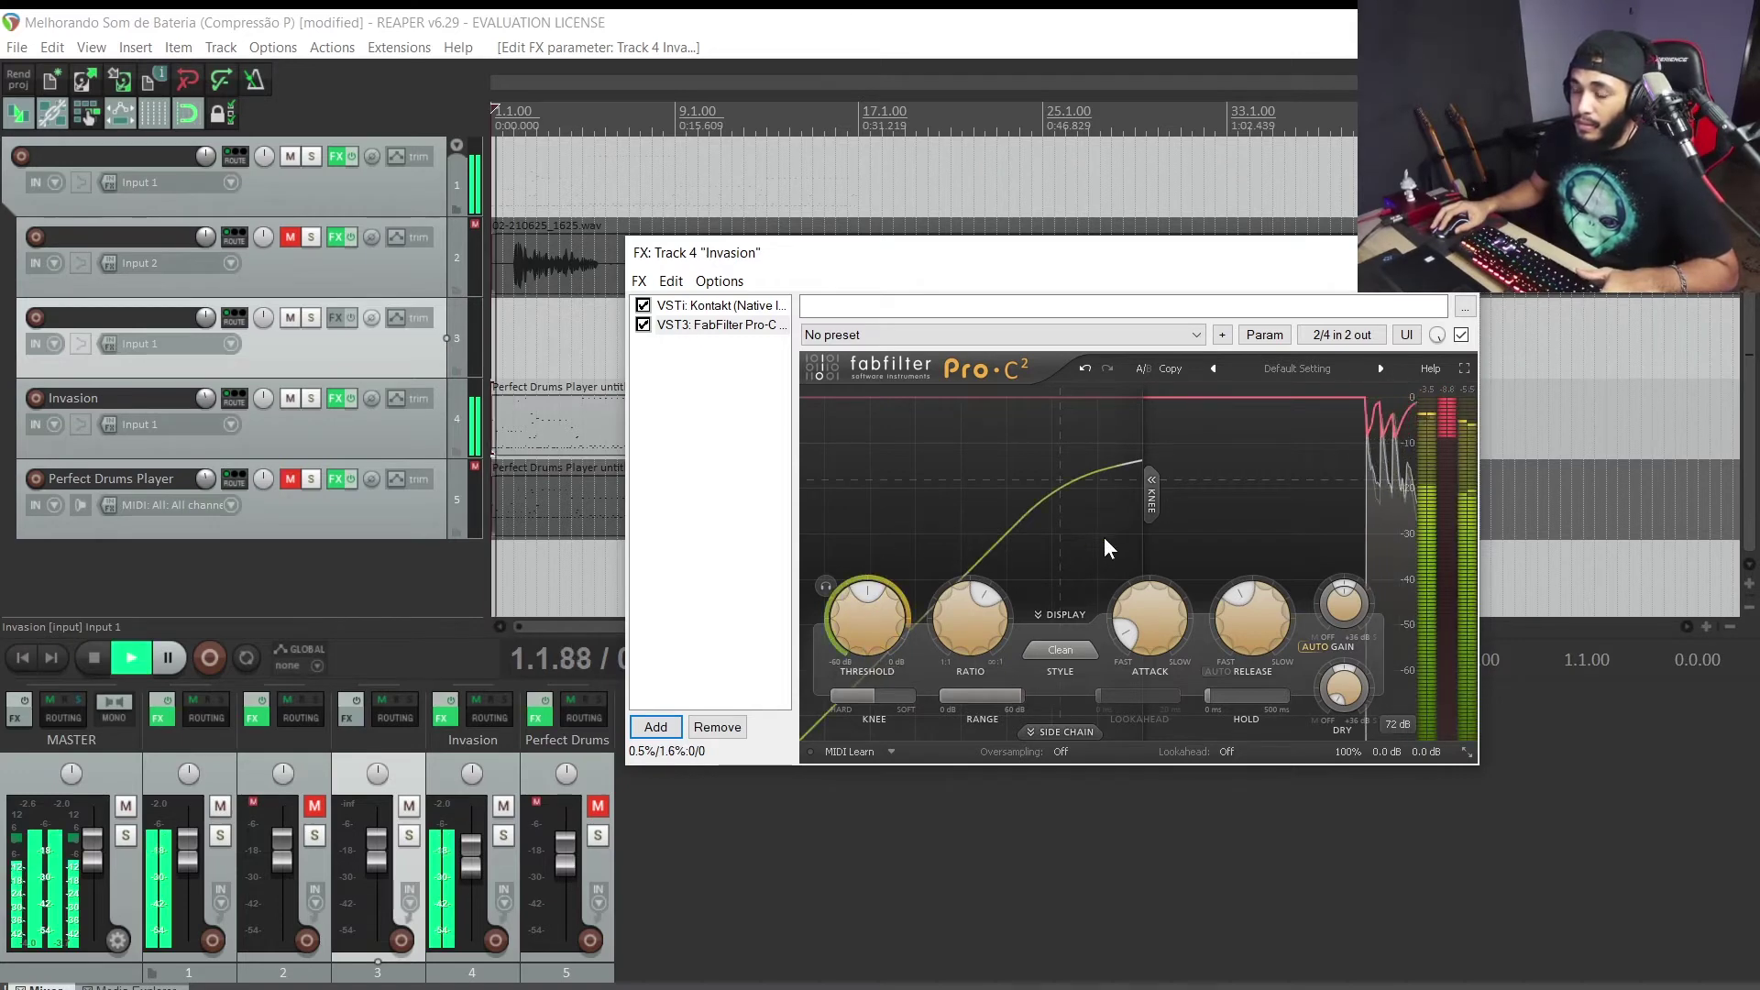
{"action": "left_click_drag", "start_coordinate": [1140, 644], "coordinate": [1133, 600]}
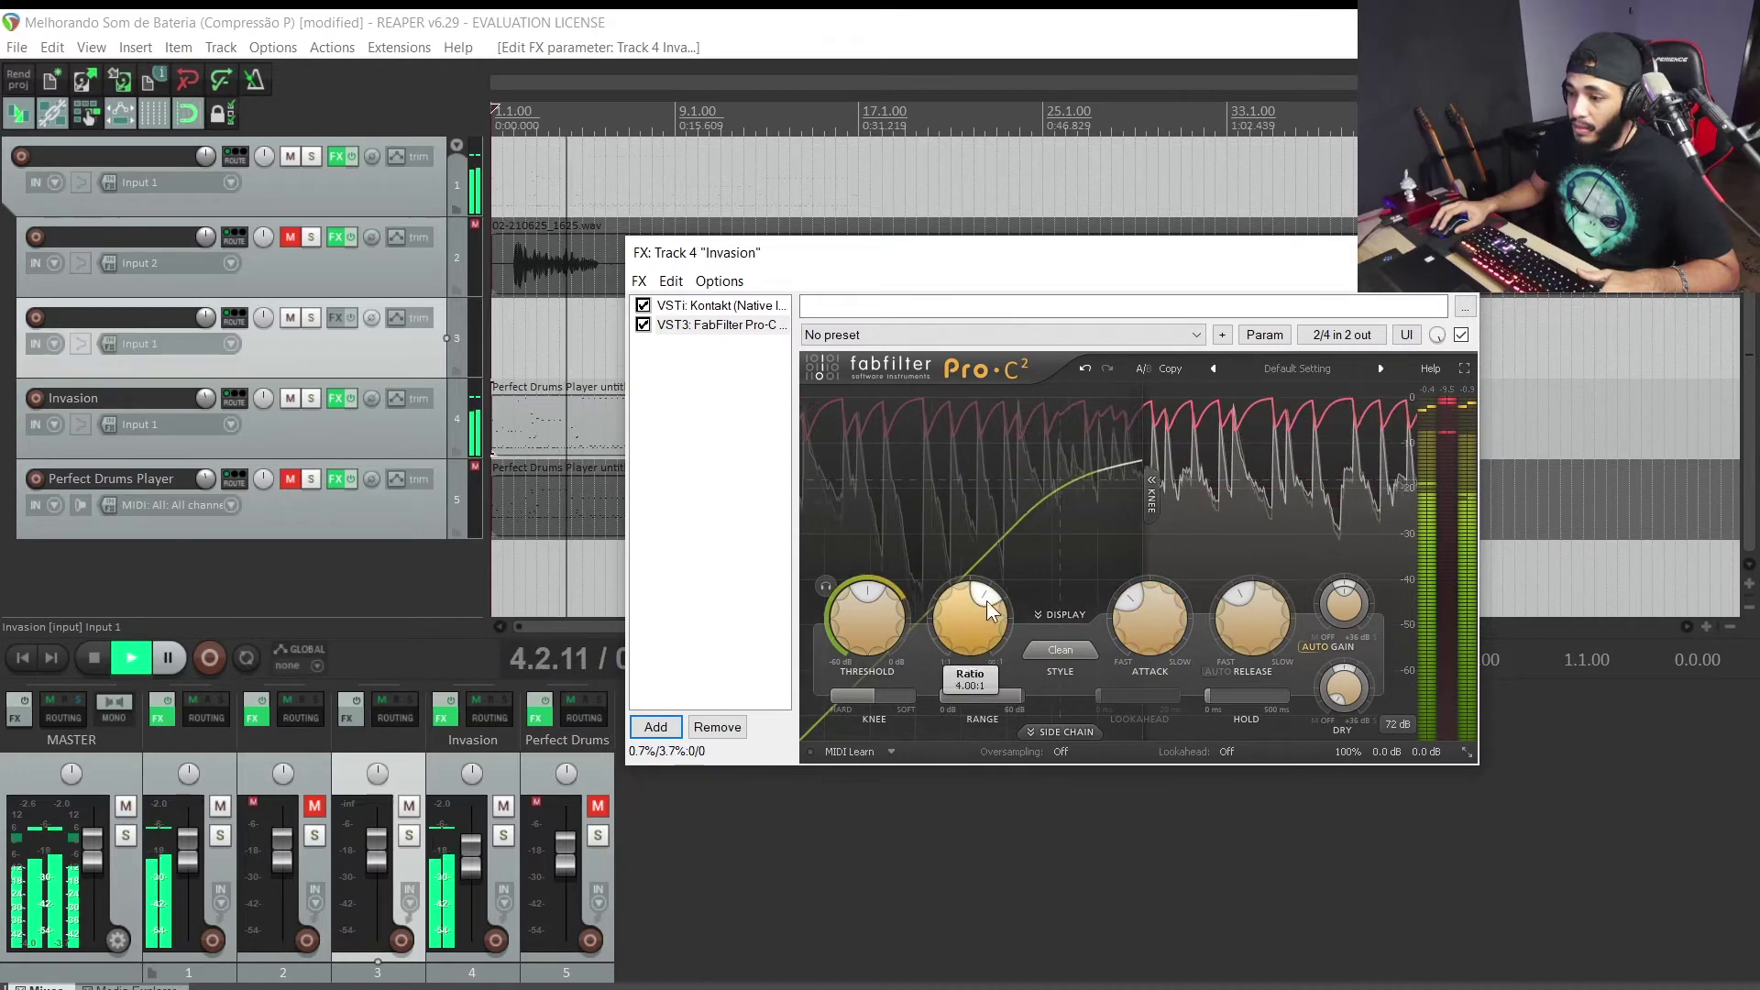
{"action": "left_click_drag", "start_coordinate": [1140, 623], "coordinate": [1187, 833]}
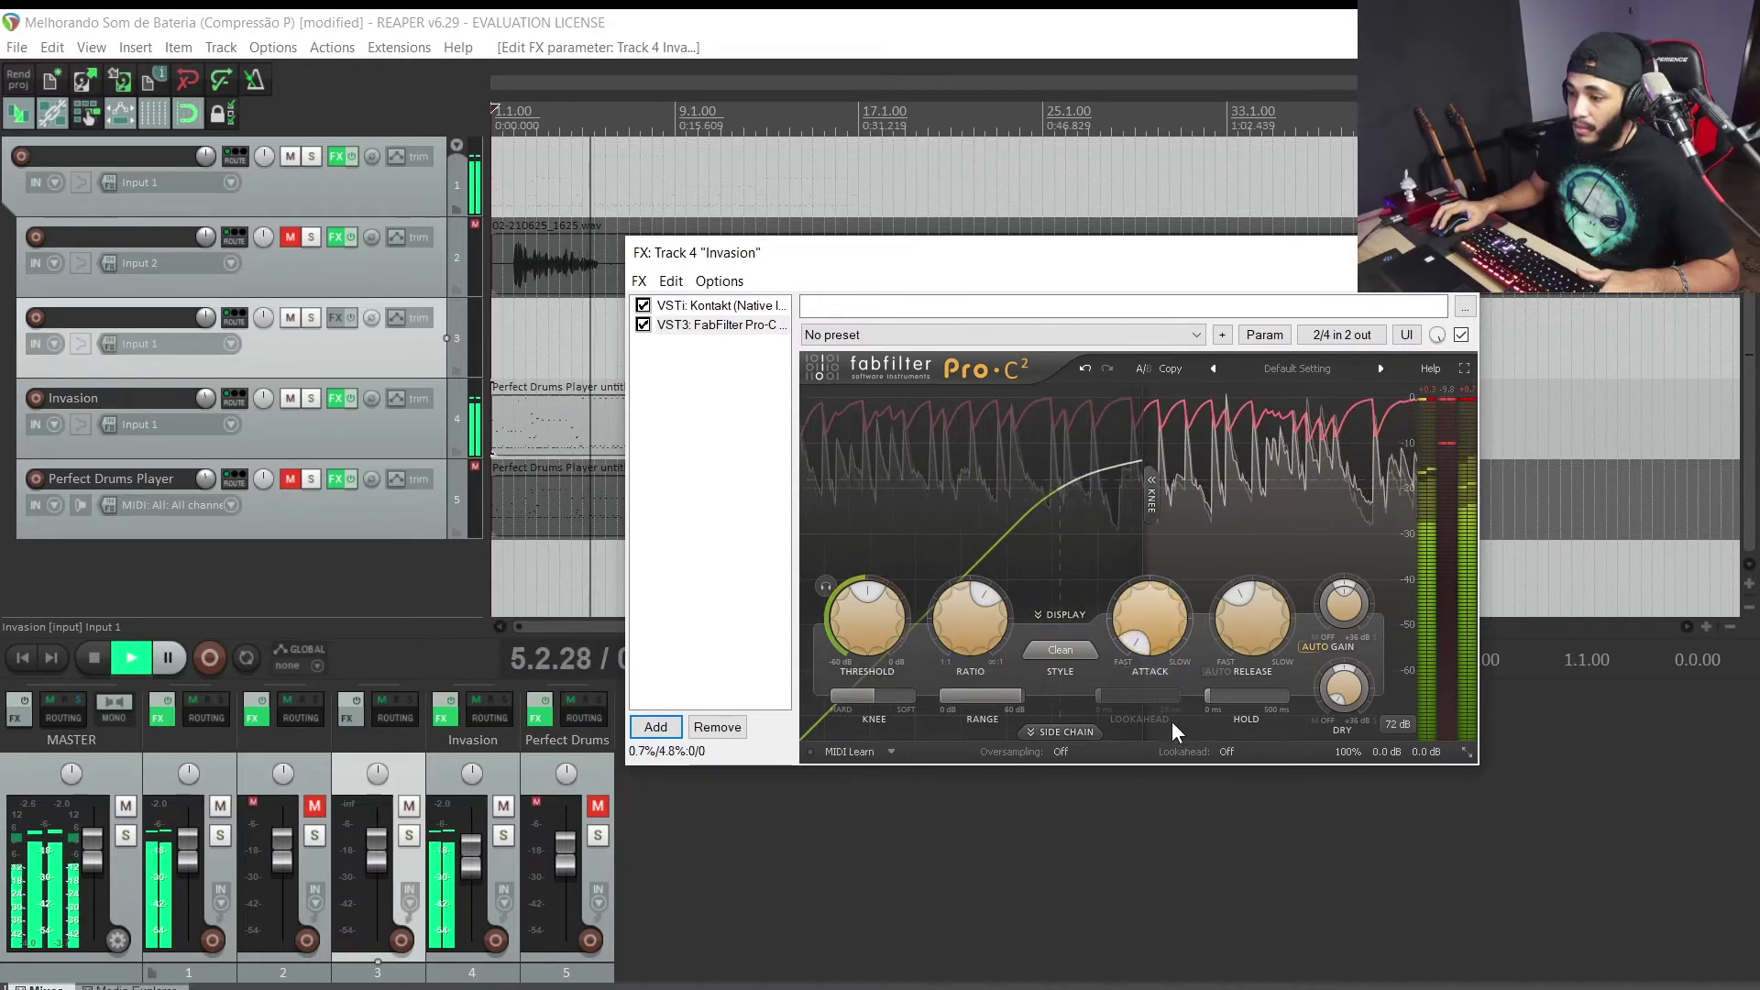
{"action": "key", "text": "space"}
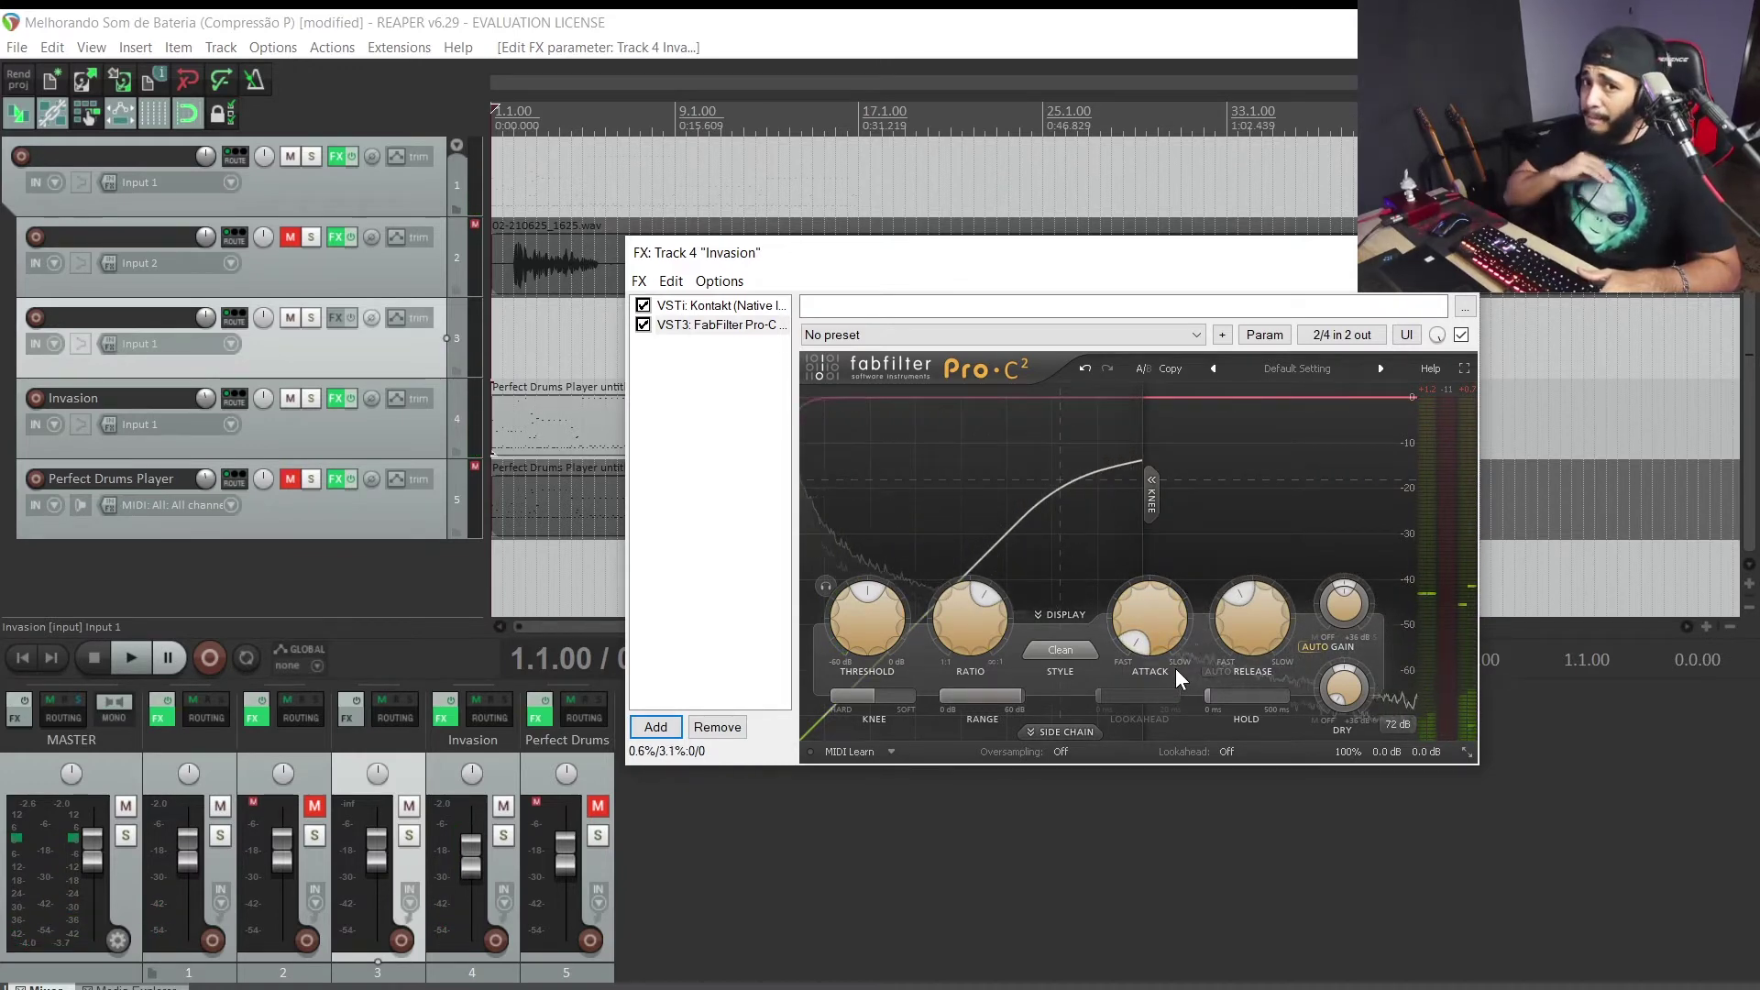
{"action": "key", "text": "space"}
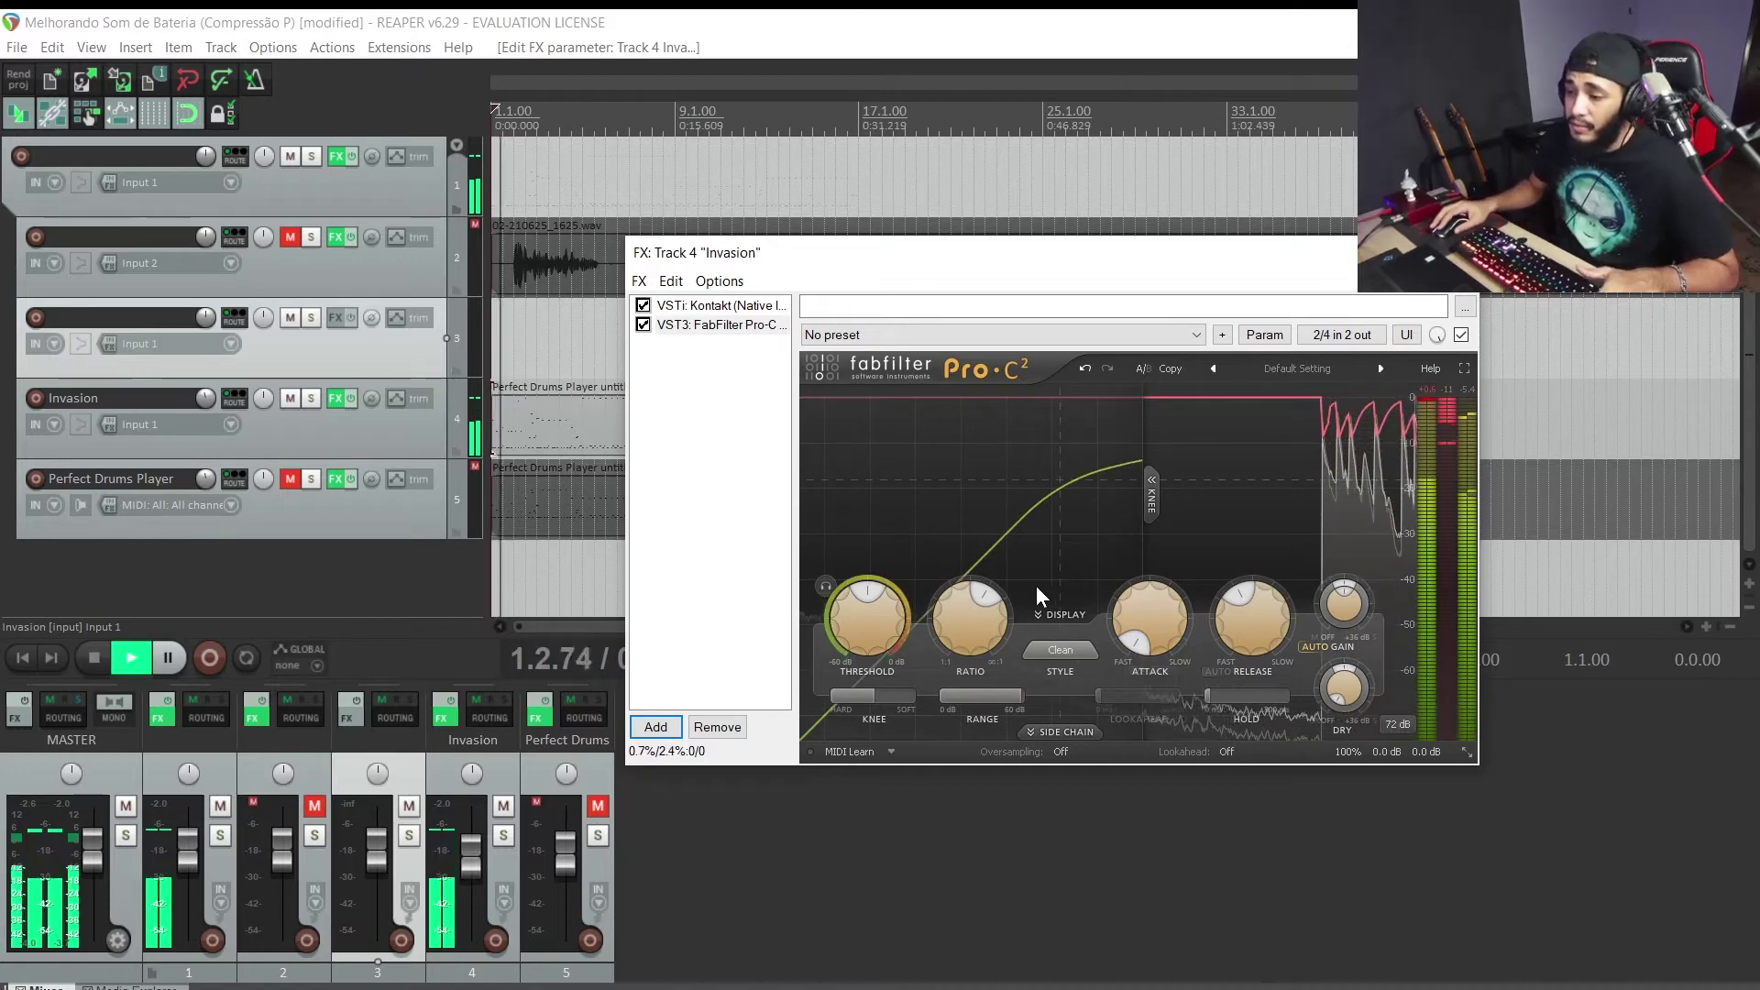
{"action": "key", "text": "space"}
- Raise the compressor's ratio to 12.62:1 and listen to the effect on the drums
{"action": "mouse_move", "coordinate": [993, 600]}
{"action": "left_click_drag", "start_coordinate": [1003, 598], "coordinate": [1037, 664]}
{"action": "key", "text": "space"}
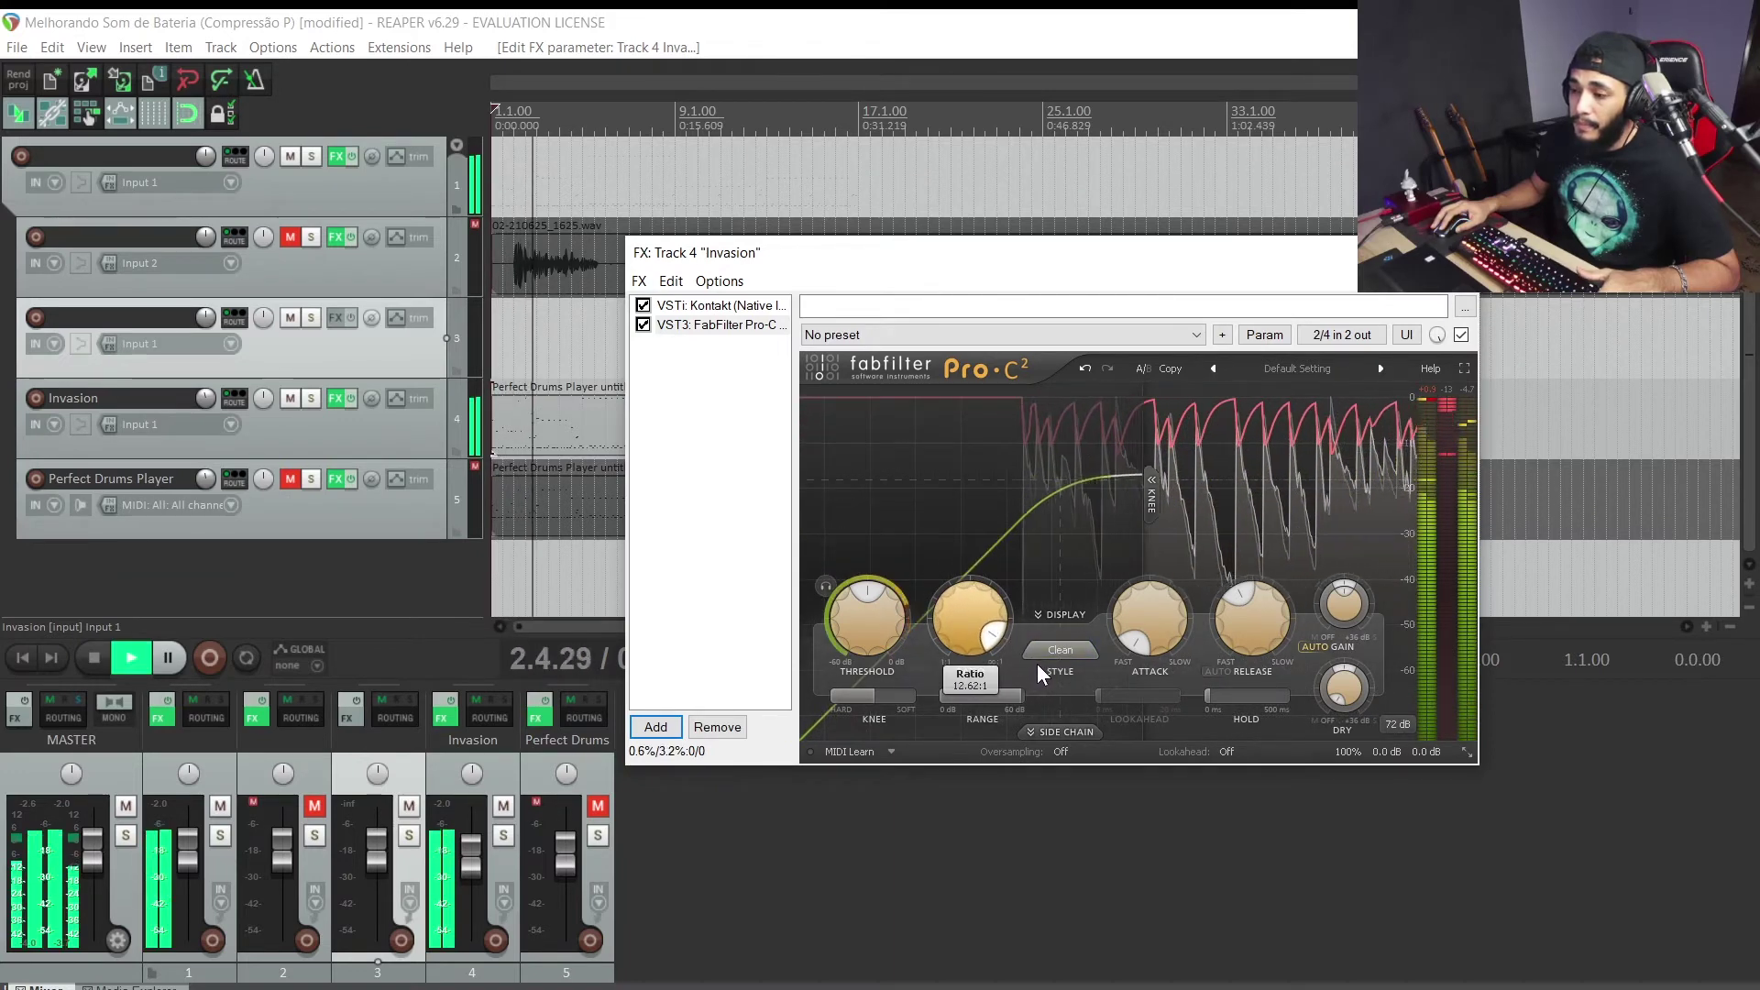
{"action": "key", "text": "space"}
- Lower the compressor's threshold to -30.82 dB while the drums play
{"action": "mouse_move", "coordinate": [866, 594]}
{"action": "left_mouse_down"}
{"action": "mouse_move", "coordinate": [844, 609]}
{"action": "mouse_move", "coordinate": [862, 613]}
{"action": "mouse_move", "coordinate": [850, 598]}
{"action": "left_mouse_up"}
{"action": "key", "text": "space"}
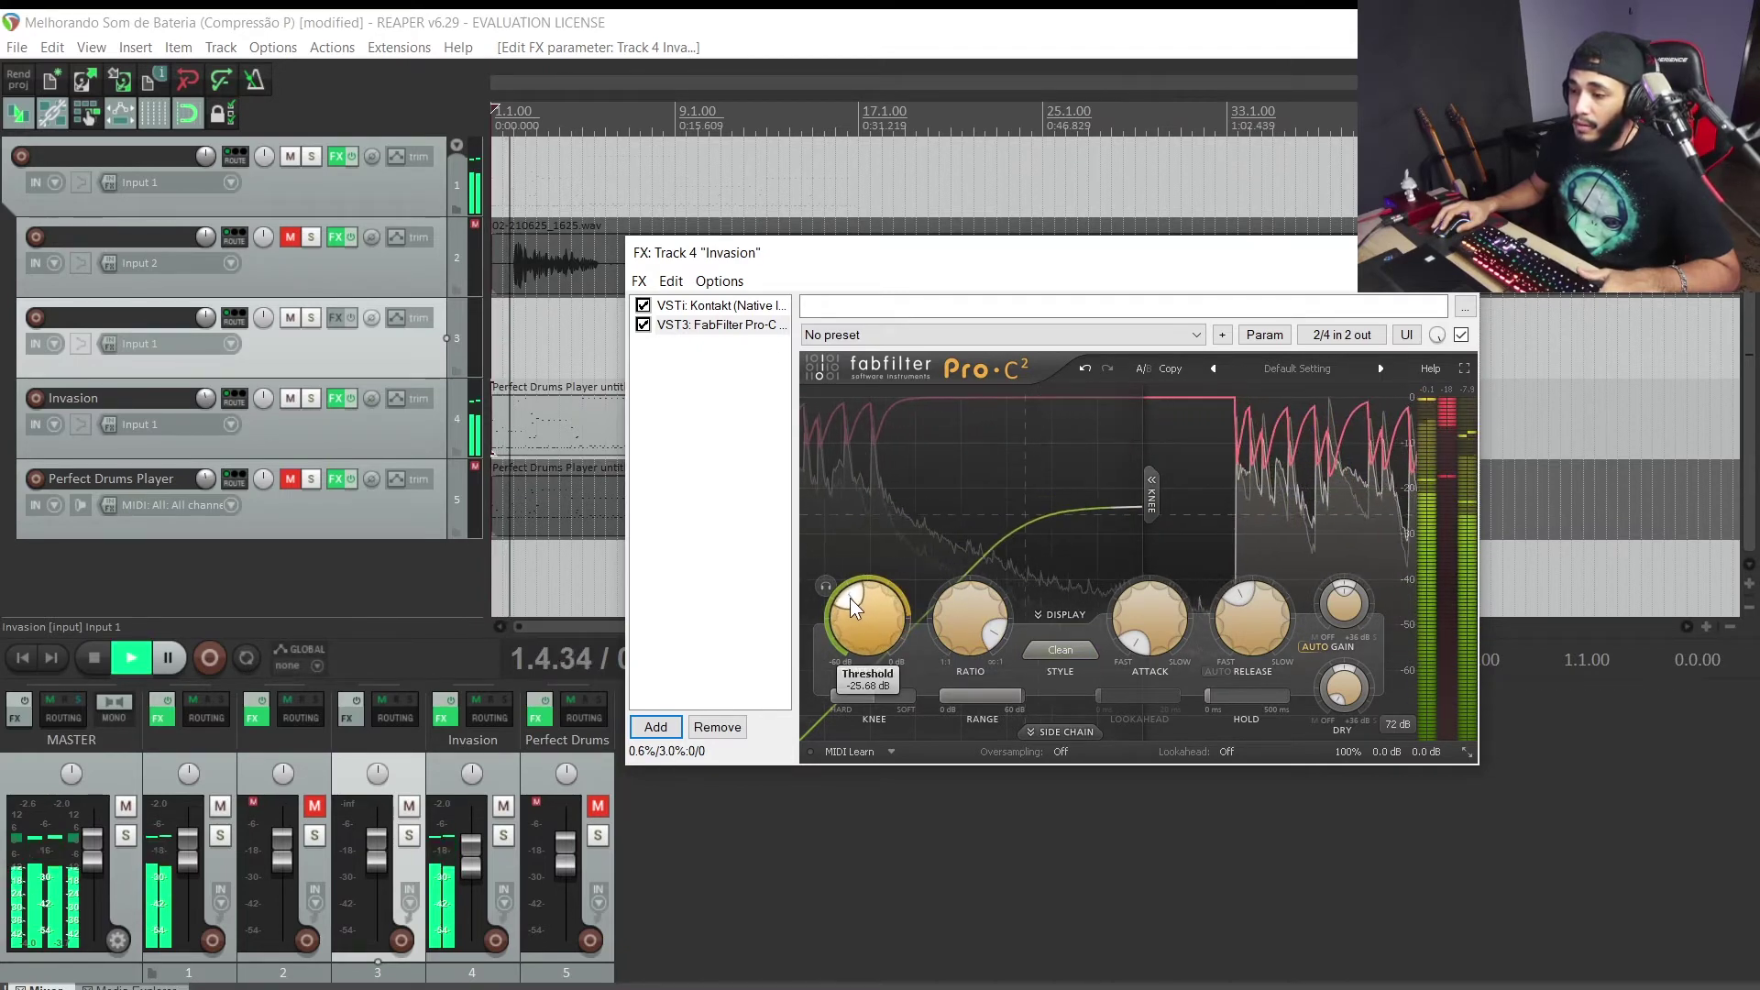
{"action": "left_click_drag", "start_coordinate": [849, 600], "coordinate": [839, 603]}
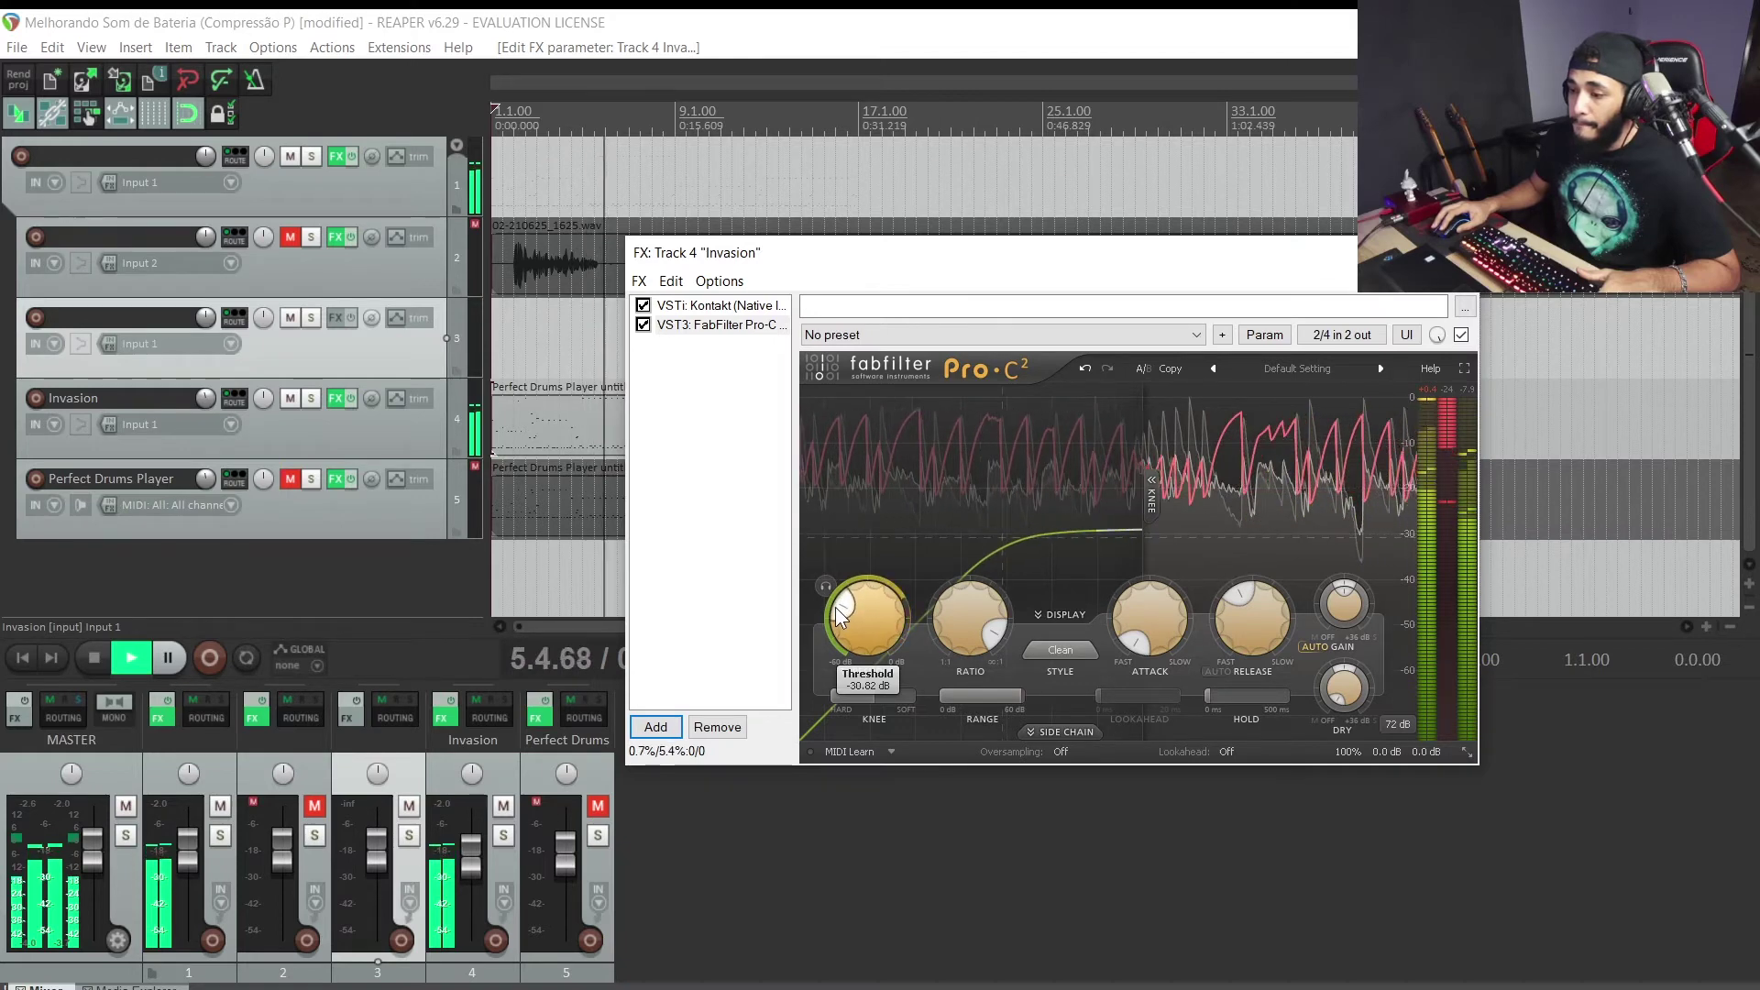
- Lengthen the compressor's release slightly and raise the threshold a little, checking the meters during playback
{"action": "mouse_move", "coordinate": [1237, 595]}
{"action": "left_mouse_down"}
{"action": "mouse_move", "coordinate": [1280, 591]}
{"action": "mouse_move", "coordinate": [1246, 596]}
{"action": "left_mouse_up"}
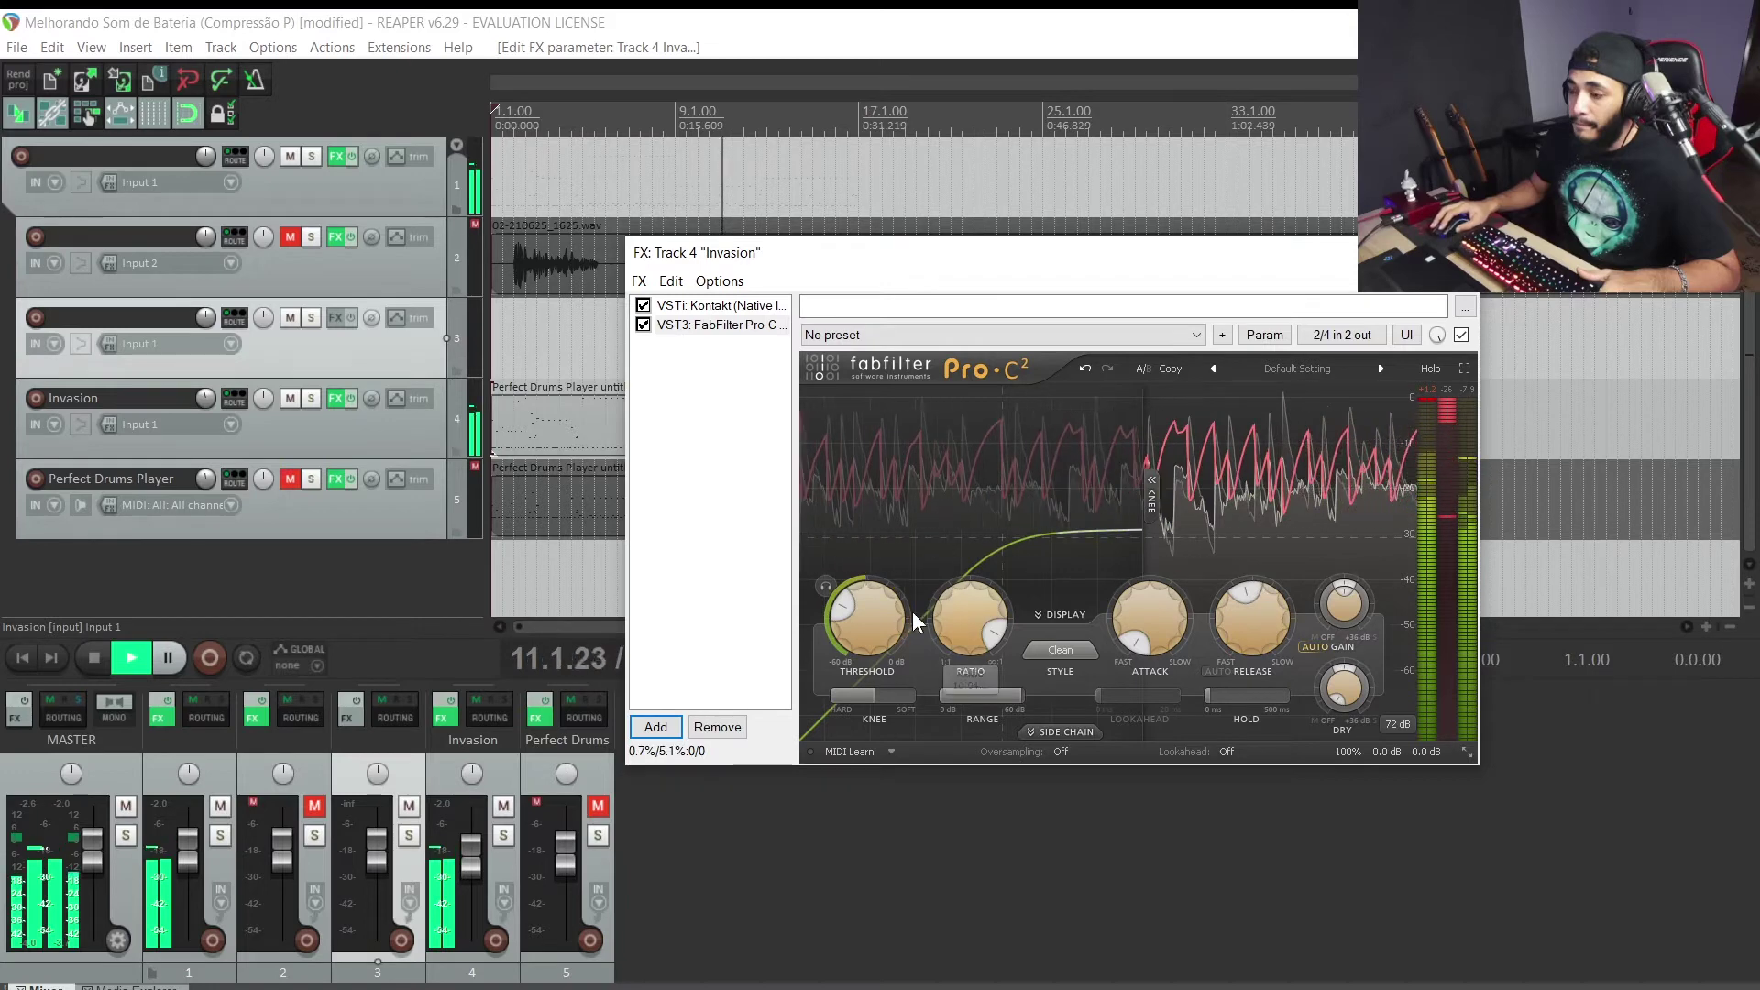
{"action": "left_click_drag", "start_coordinate": [845, 605], "coordinate": [856, 602]}
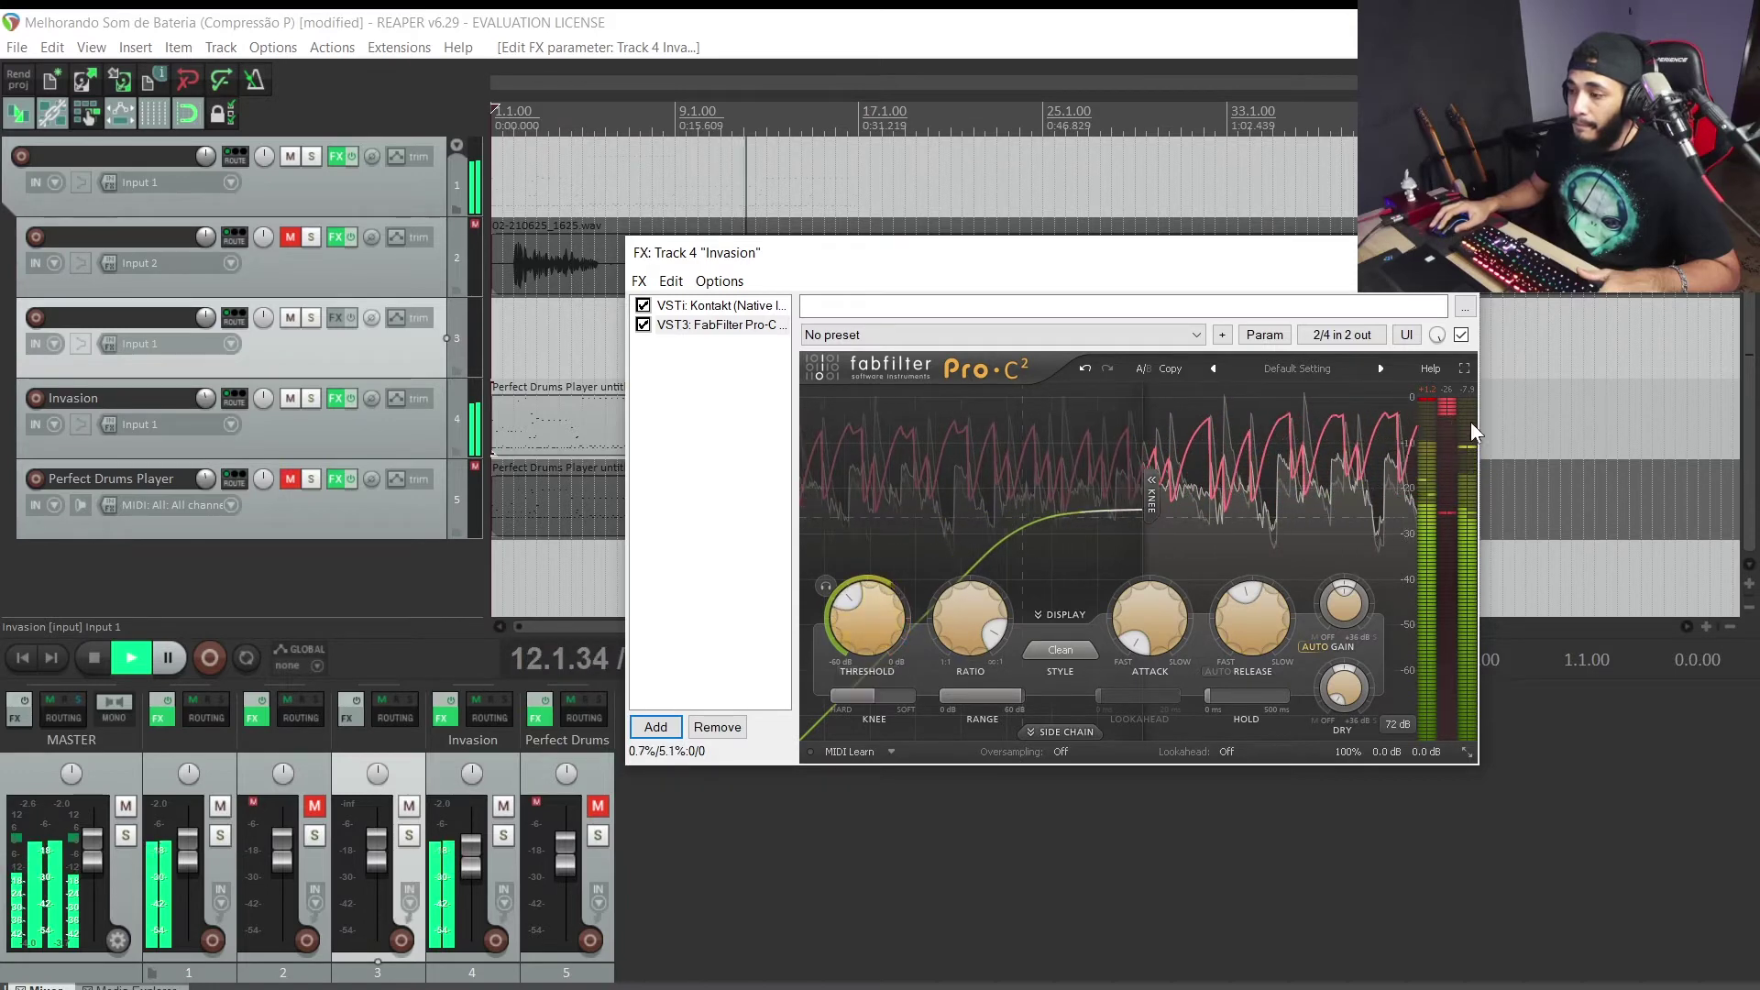
{"action": "key", "text": "space"}
{"action": "key", "text": "space"}
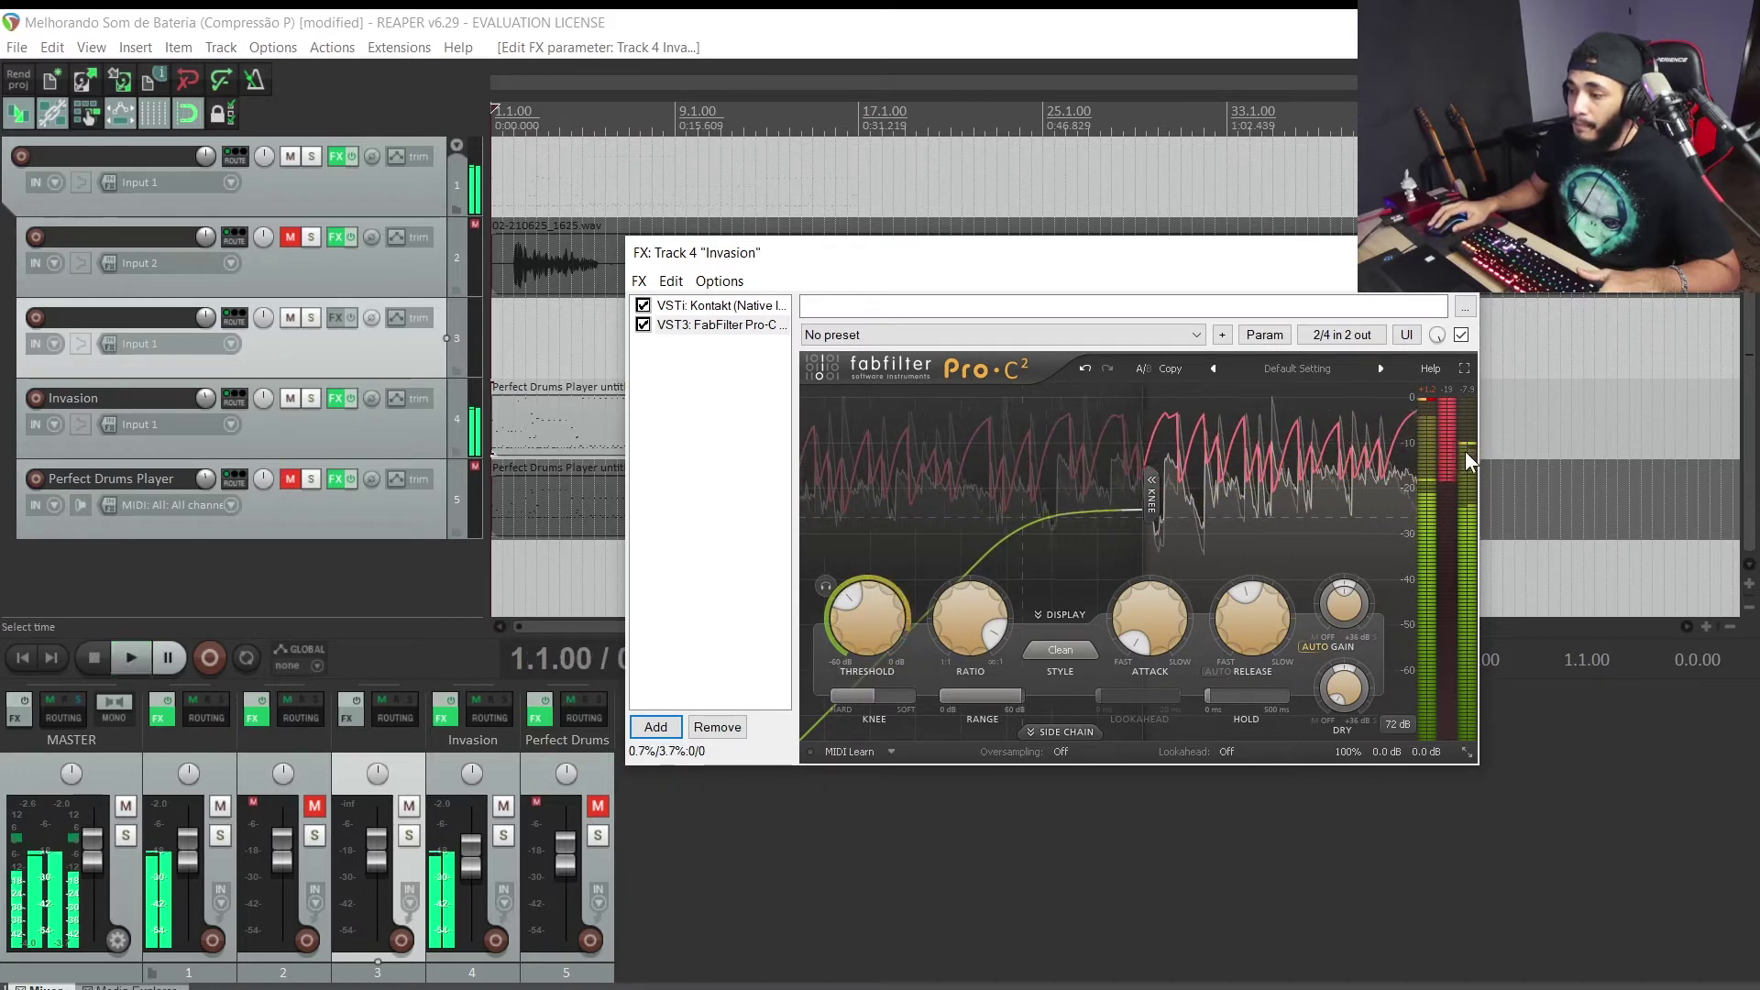
{"action": "key", "text": "space"}
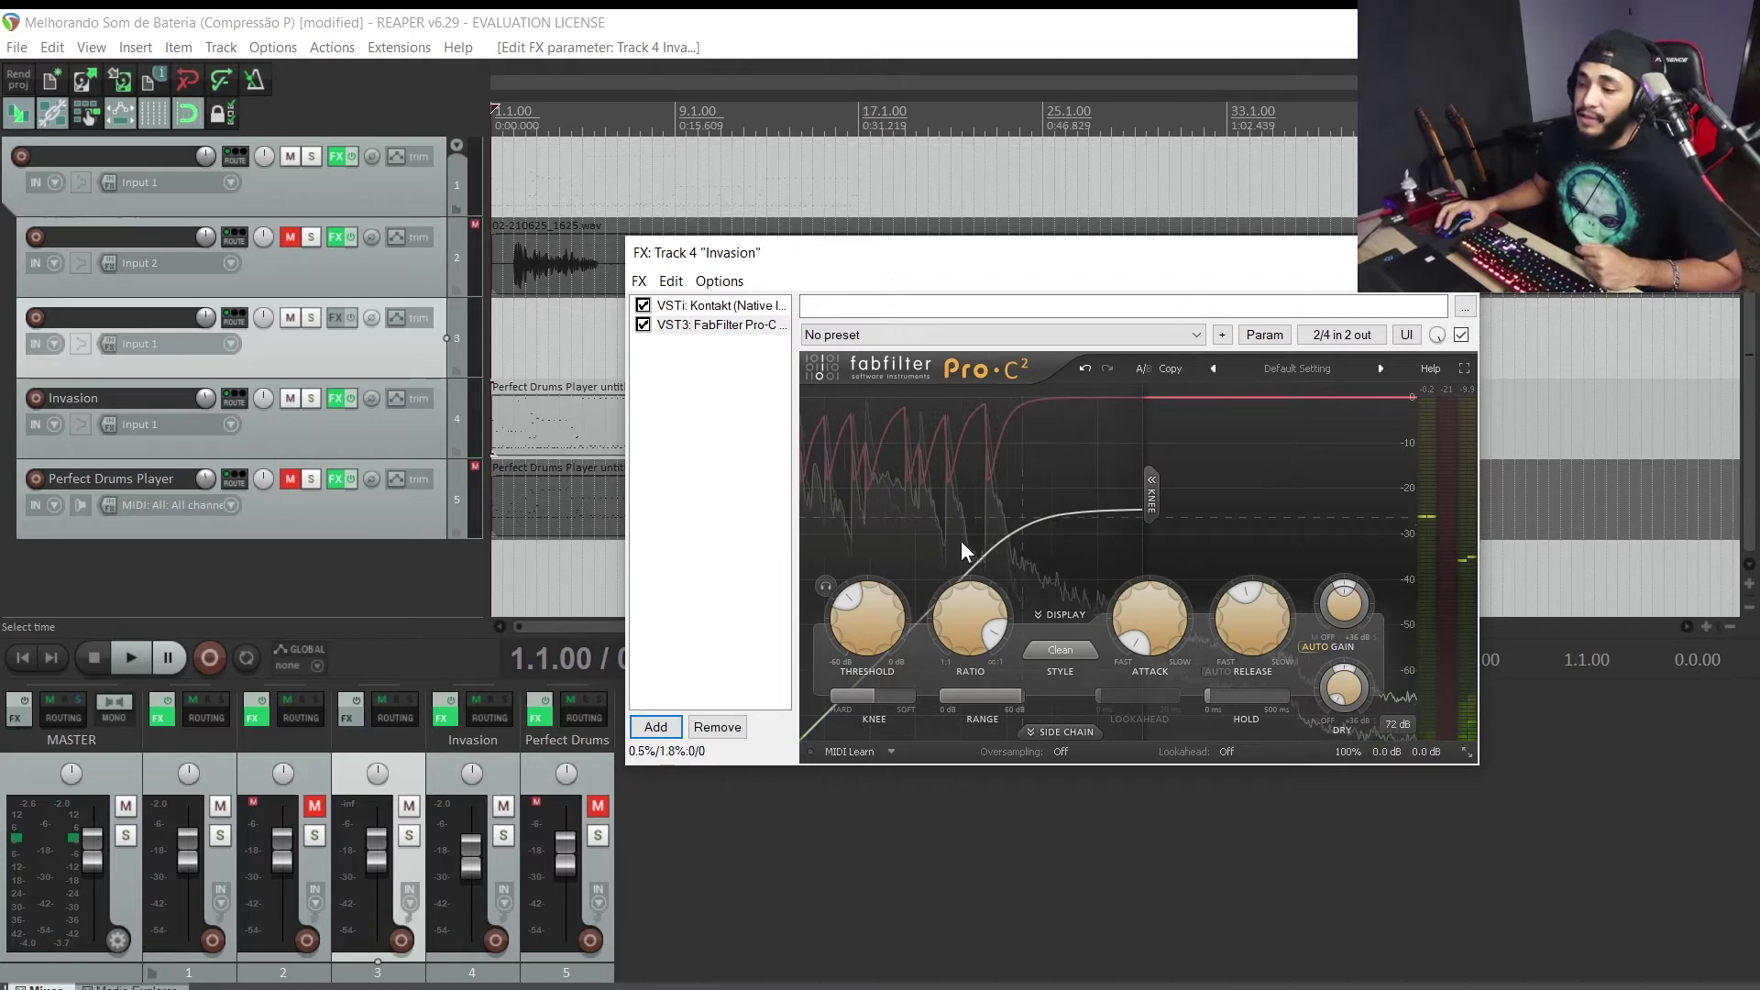
- Raise the compressor's ratio slightly and fine-tune the threshold to -26.68 dB while auditioning the drums
{"action": "mouse_move", "coordinate": [836, 605]}
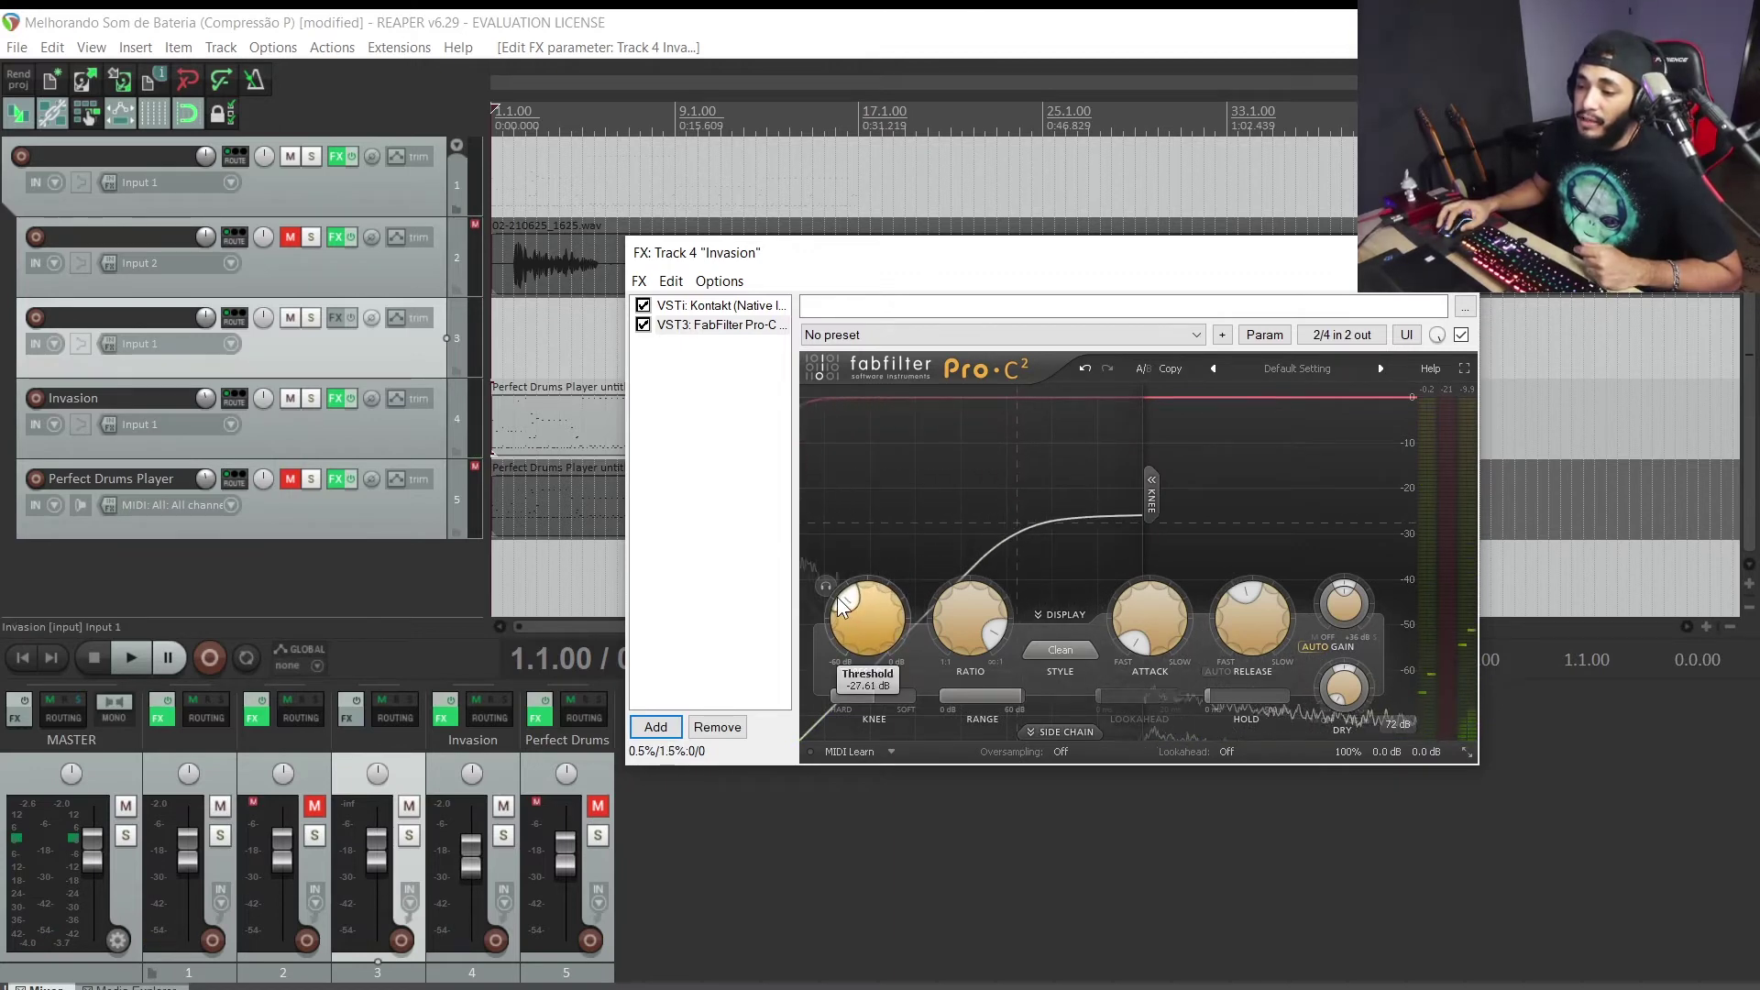
{"action": "key", "text": "space"}
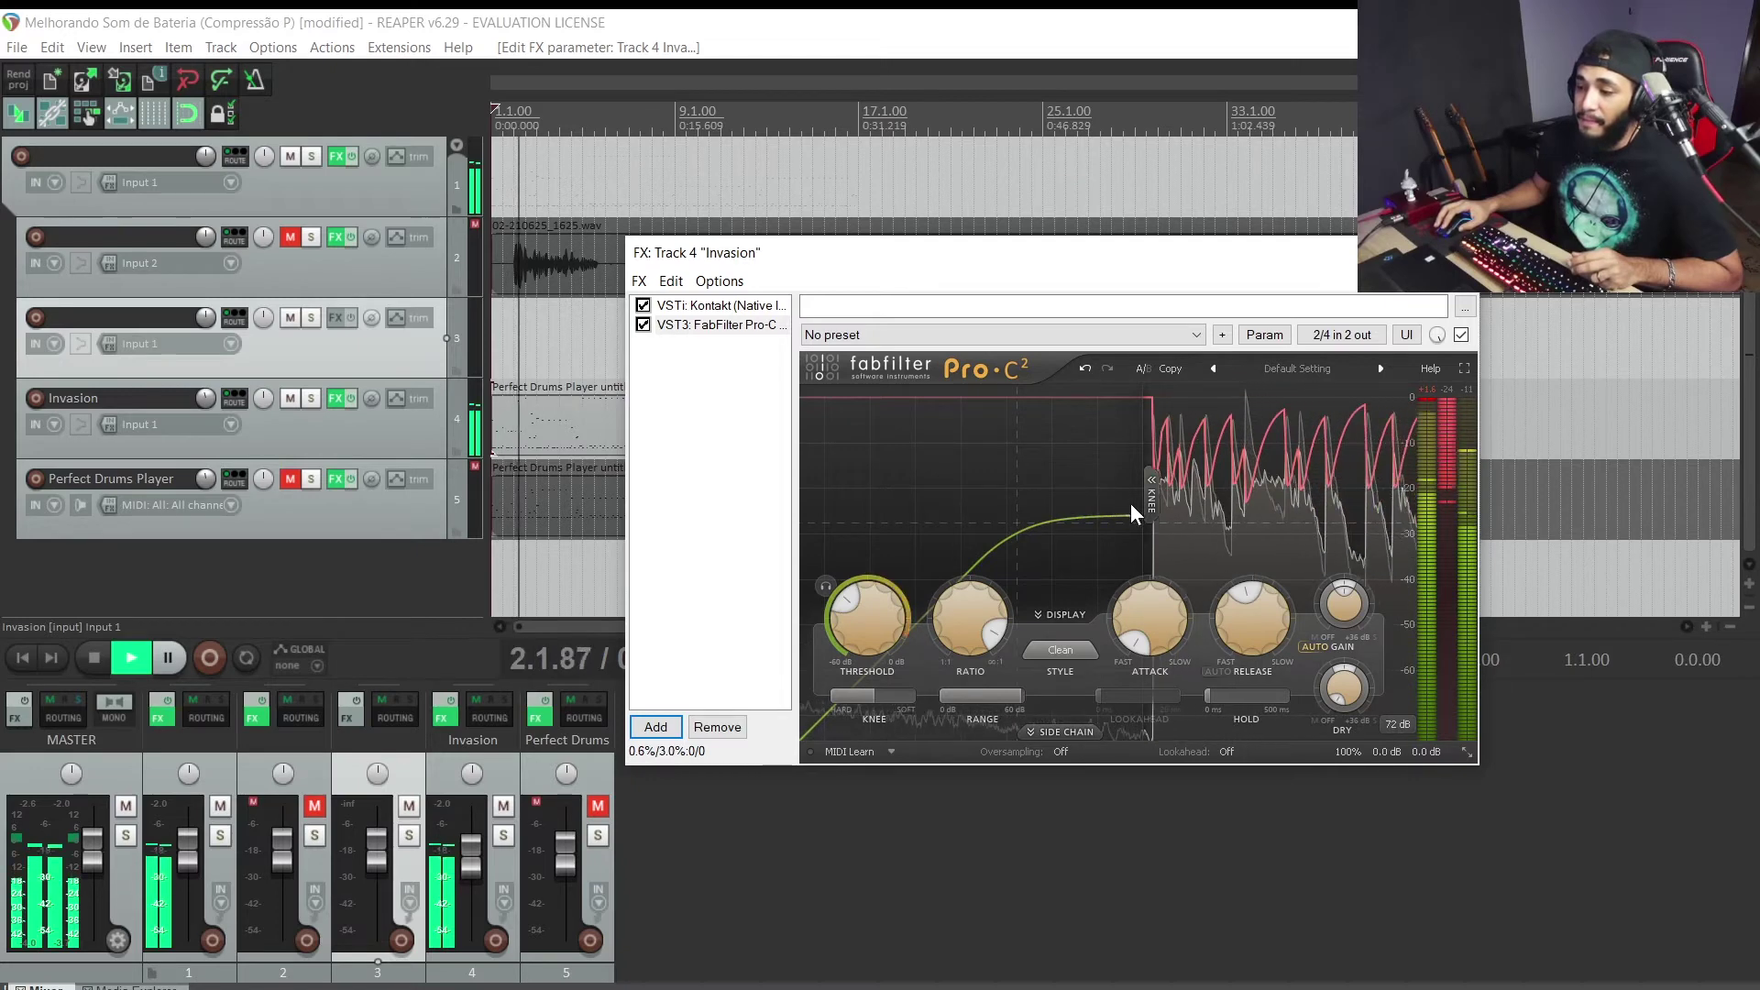
{"action": "mouse_move", "coordinate": [954, 650]}
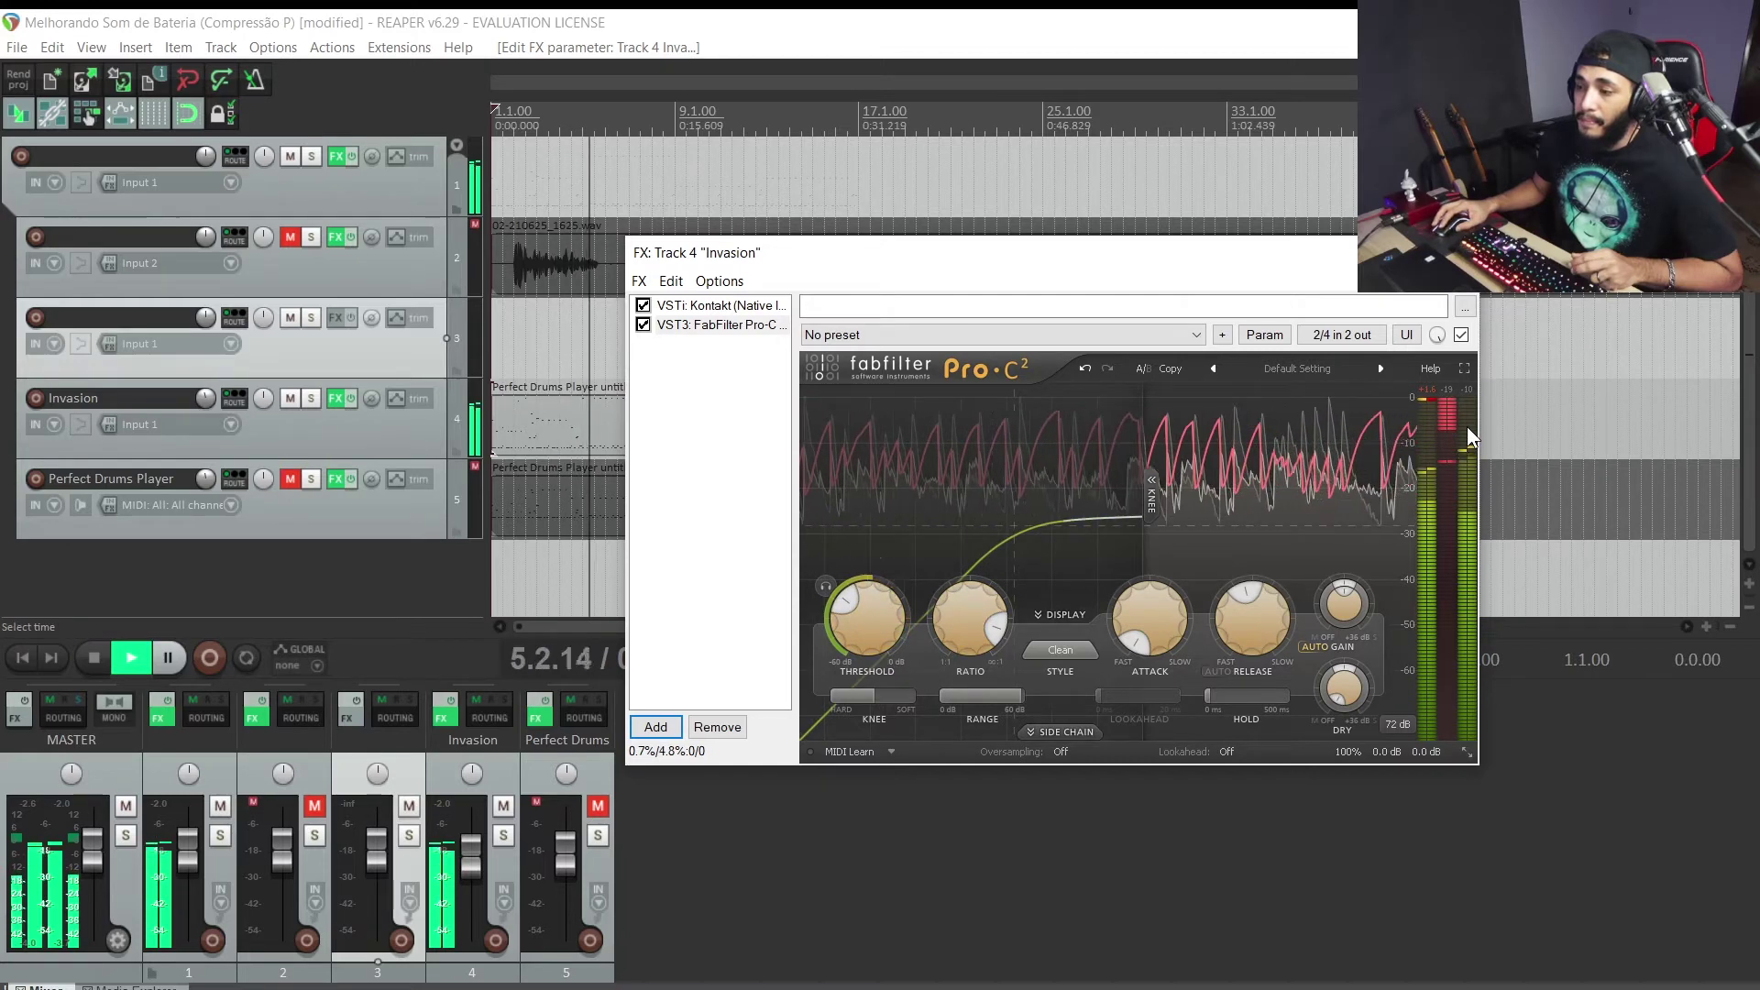
{"action": "mouse_move", "coordinate": [1467, 427]}
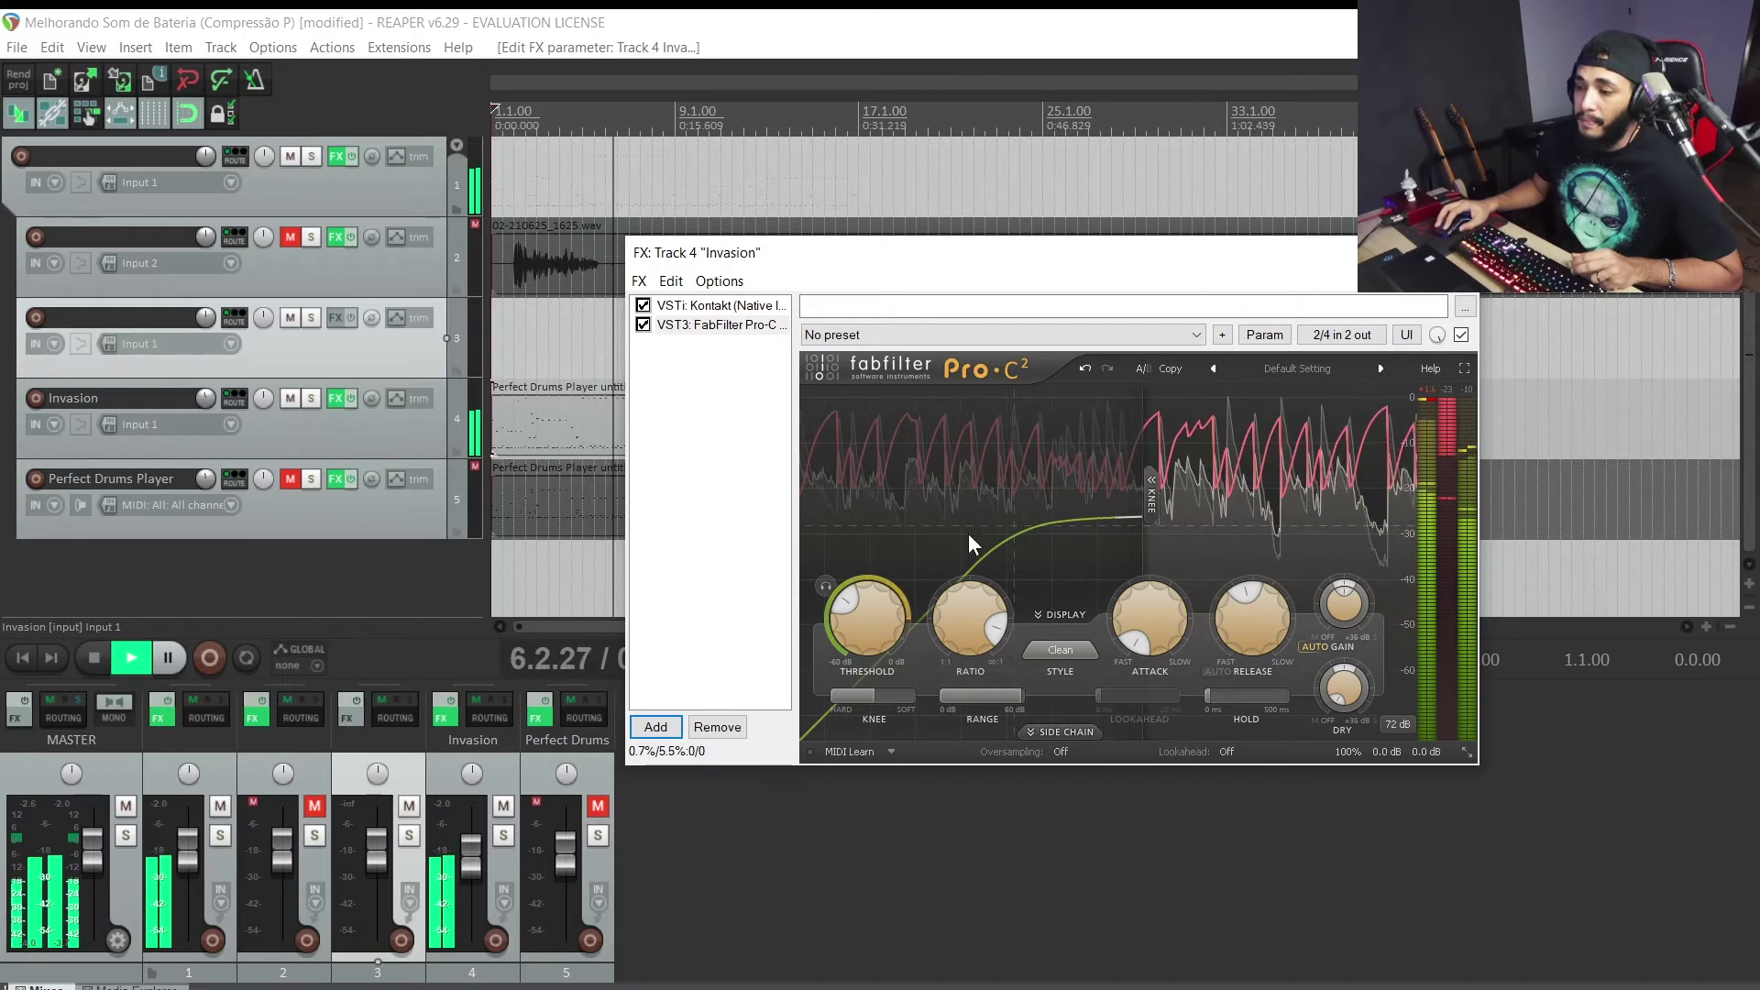
{"action": "scroll", "coordinate": [850, 603], "scroll_direction": "up", "scroll_amount": 2}
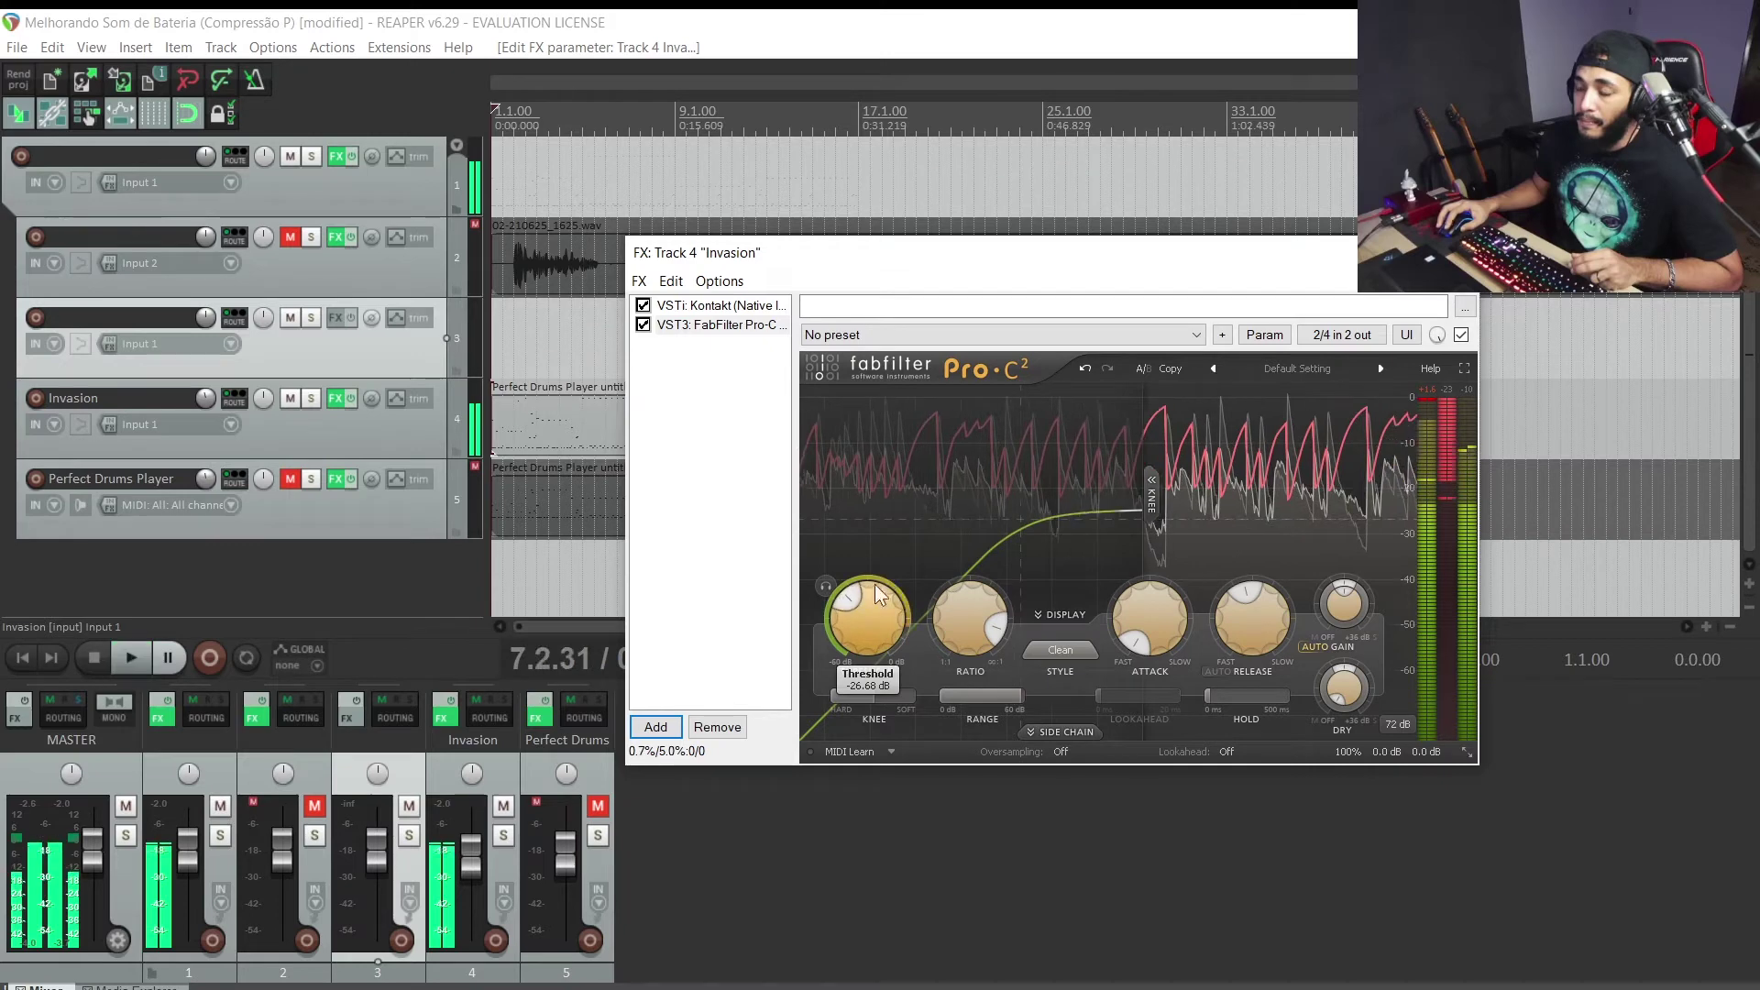
{"action": "key", "text": "space"}
{"action": "mouse_move", "coordinate": [1296, 371]}
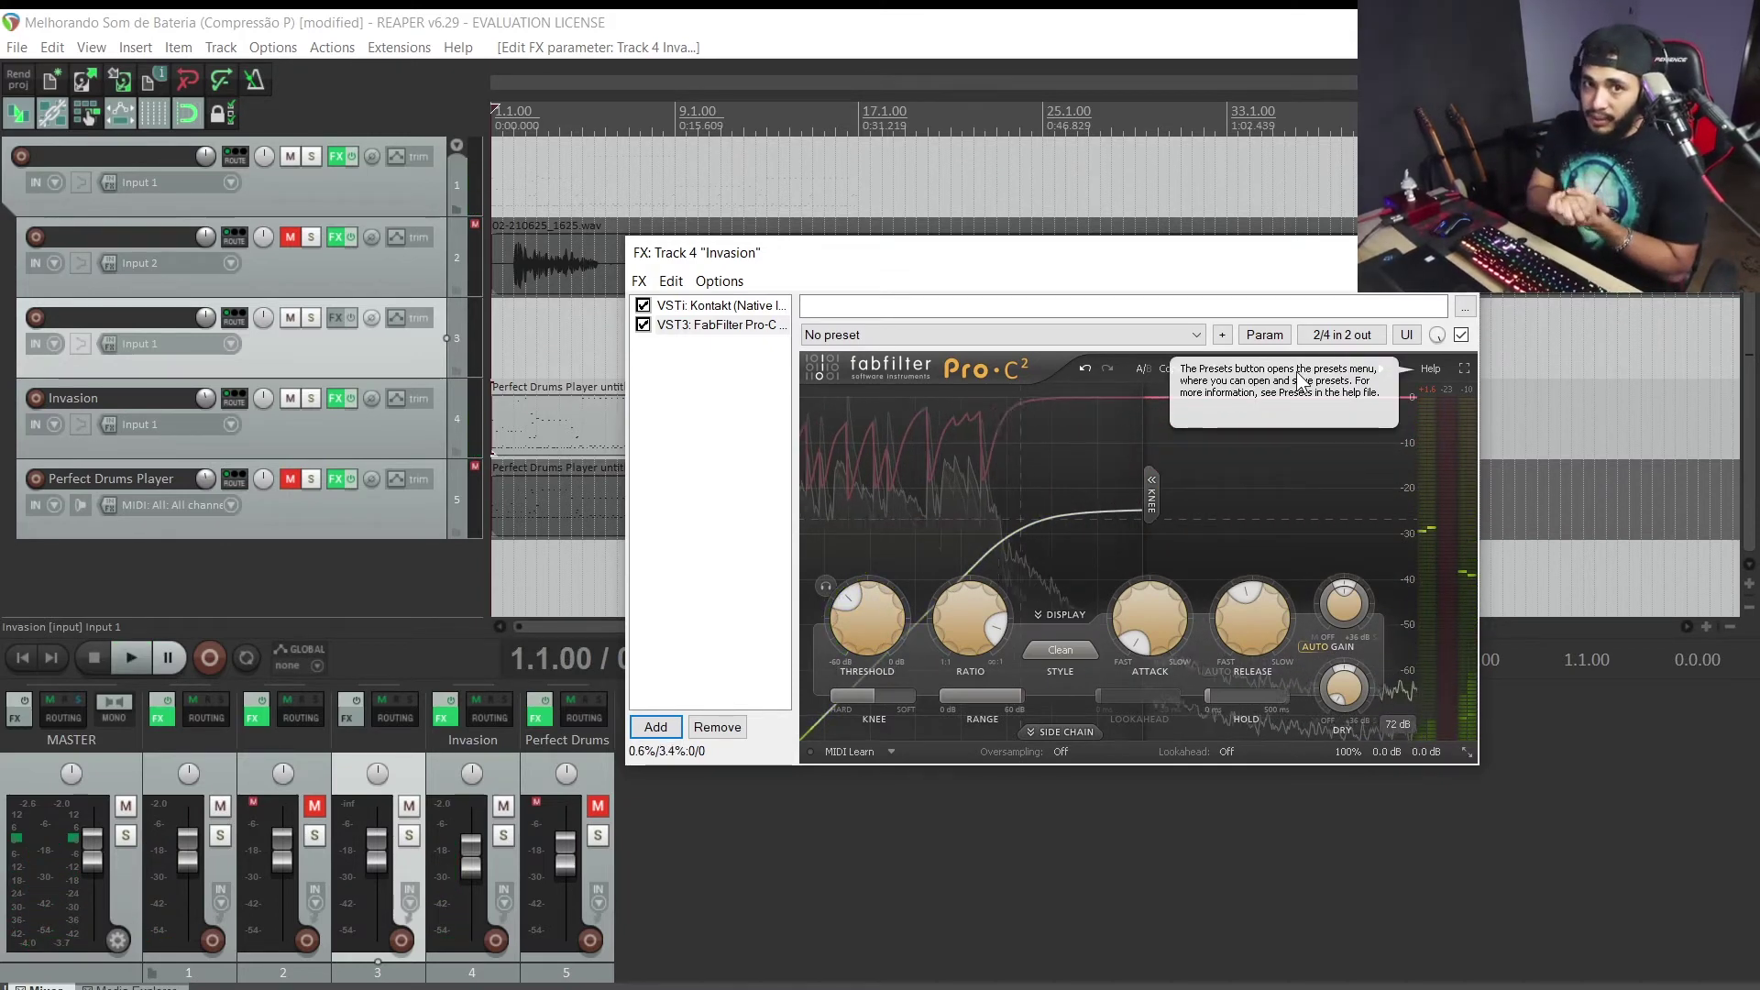
{"action": "mouse_move", "coordinate": [1333, 609]}
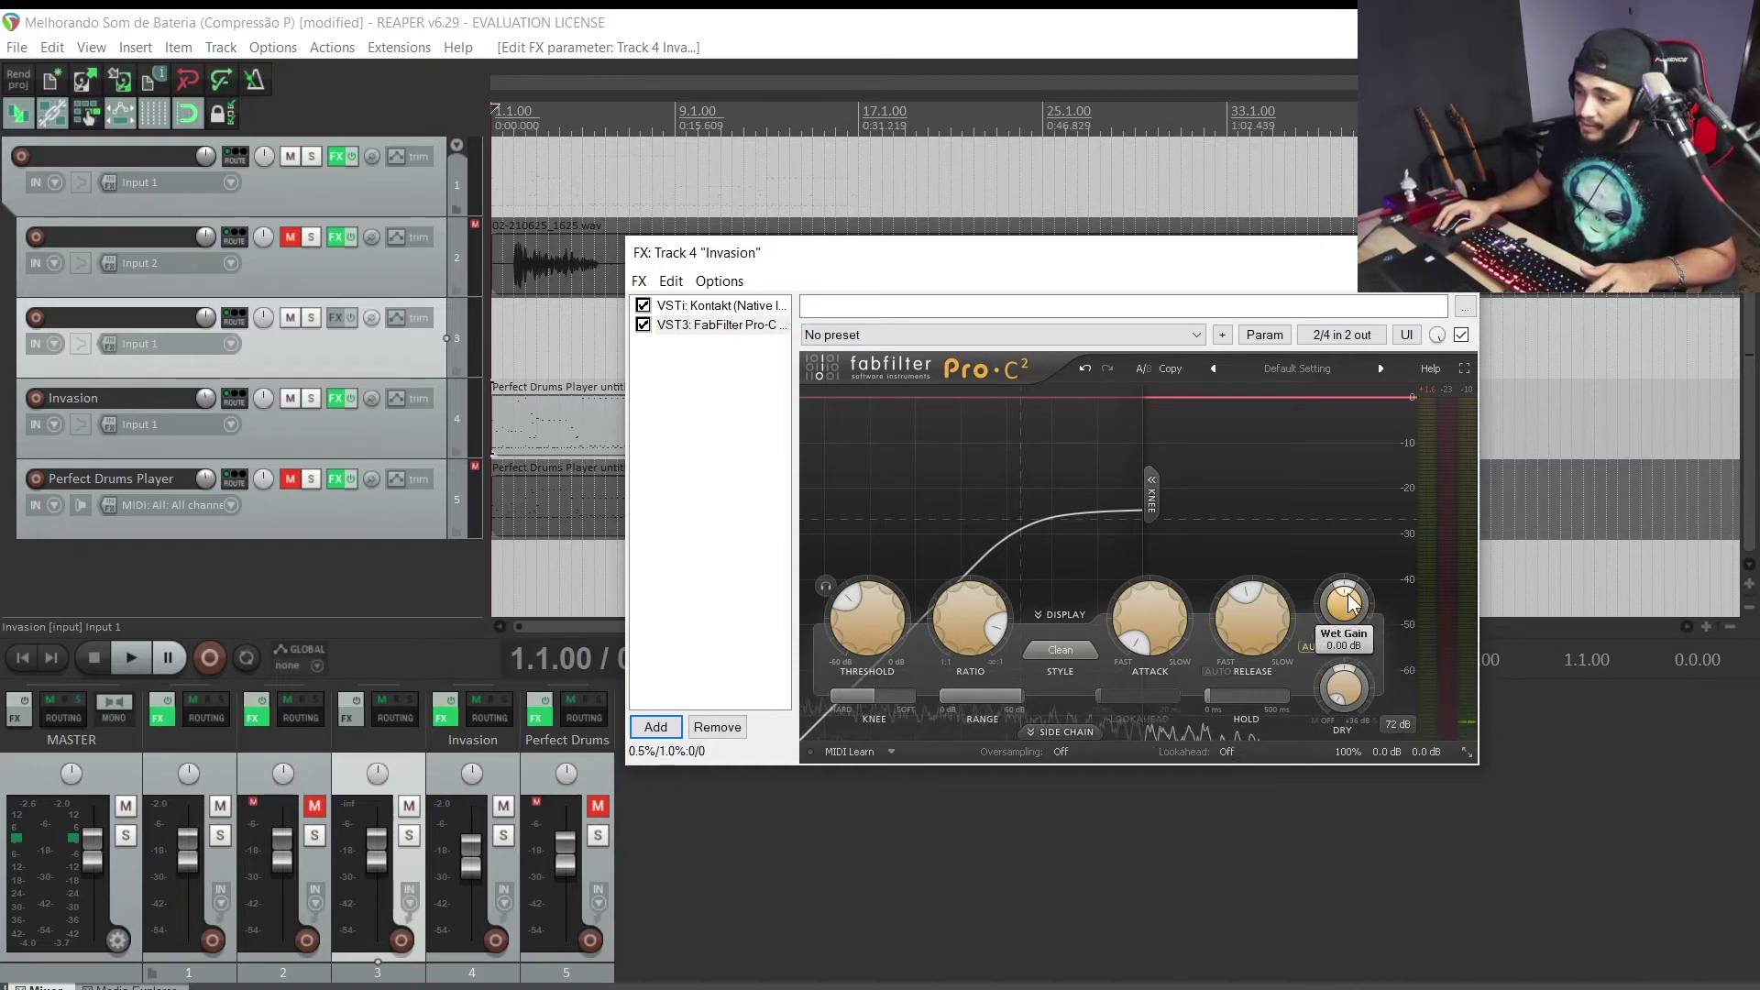
- Turn the compressor's wet gain down to -INF and gradually blend it back in under the dry drums during playback
{"action": "mouse_move", "coordinate": [1345, 702]}
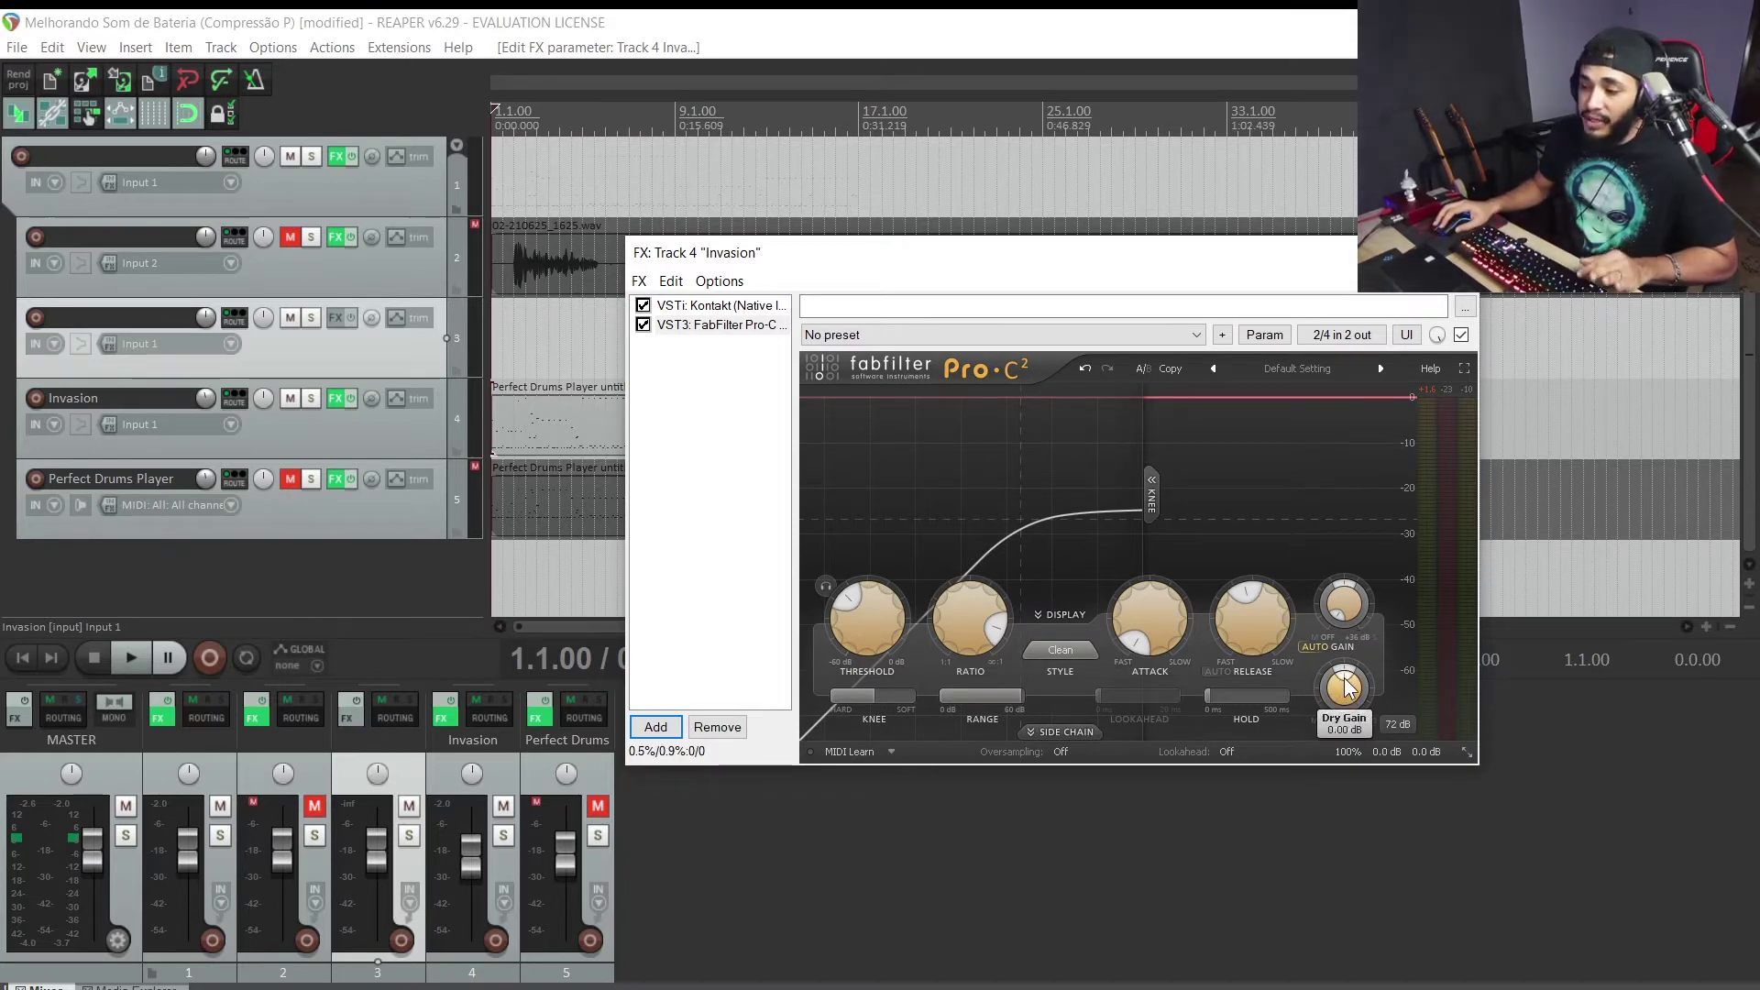
{"action": "key", "text": "space"}
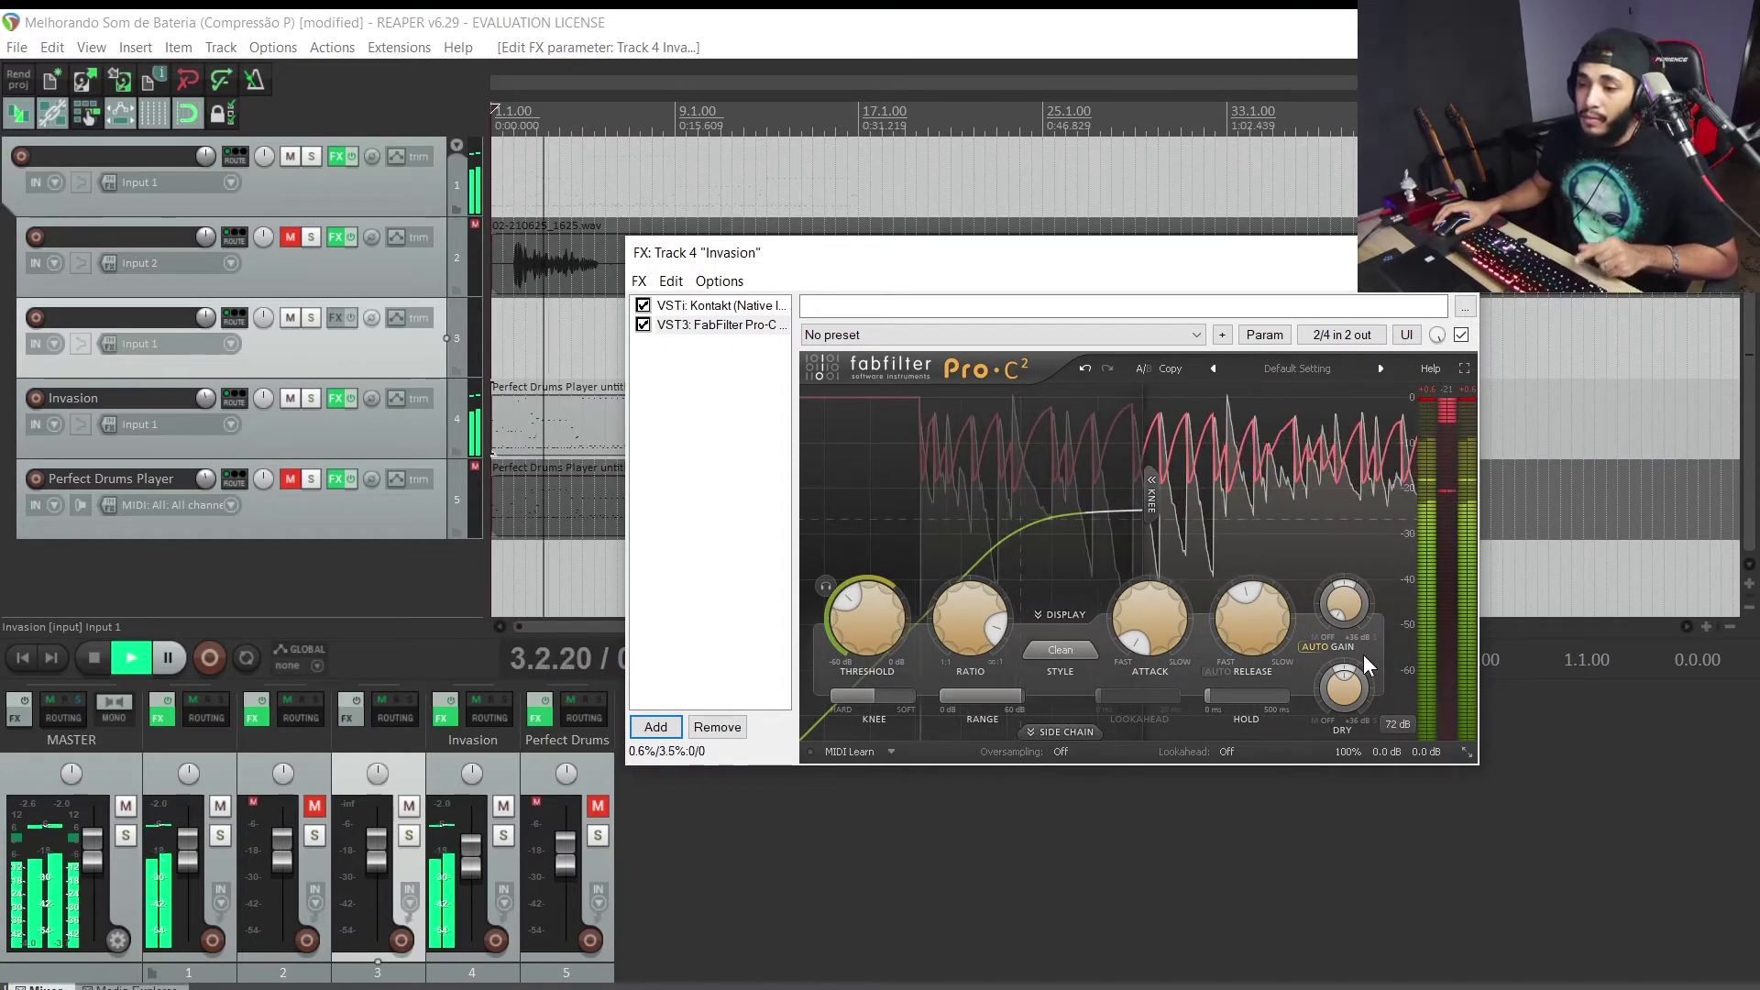
{"action": "key", "text": "space"}
{"action": "key", "text": "space"}
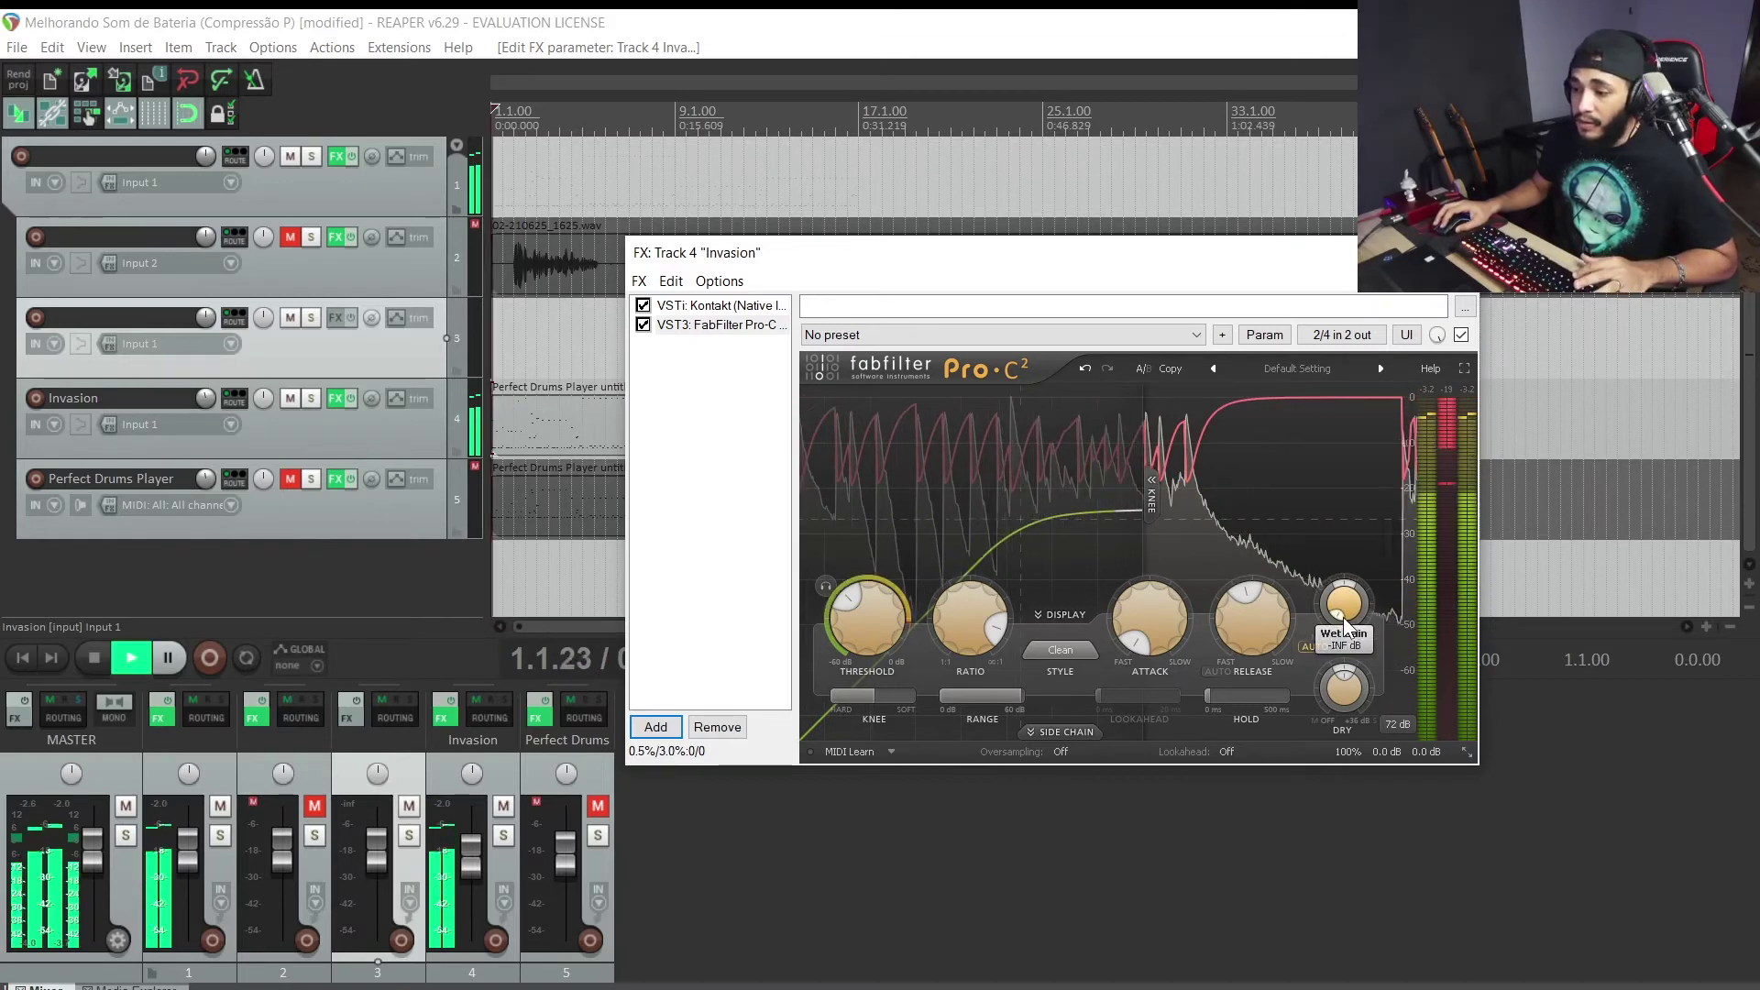
{"action": "left_click_drag", "start_coordinate": [1338, 621], "coordinate": [1328, 577]}
{"action": "key", "text": "space"}
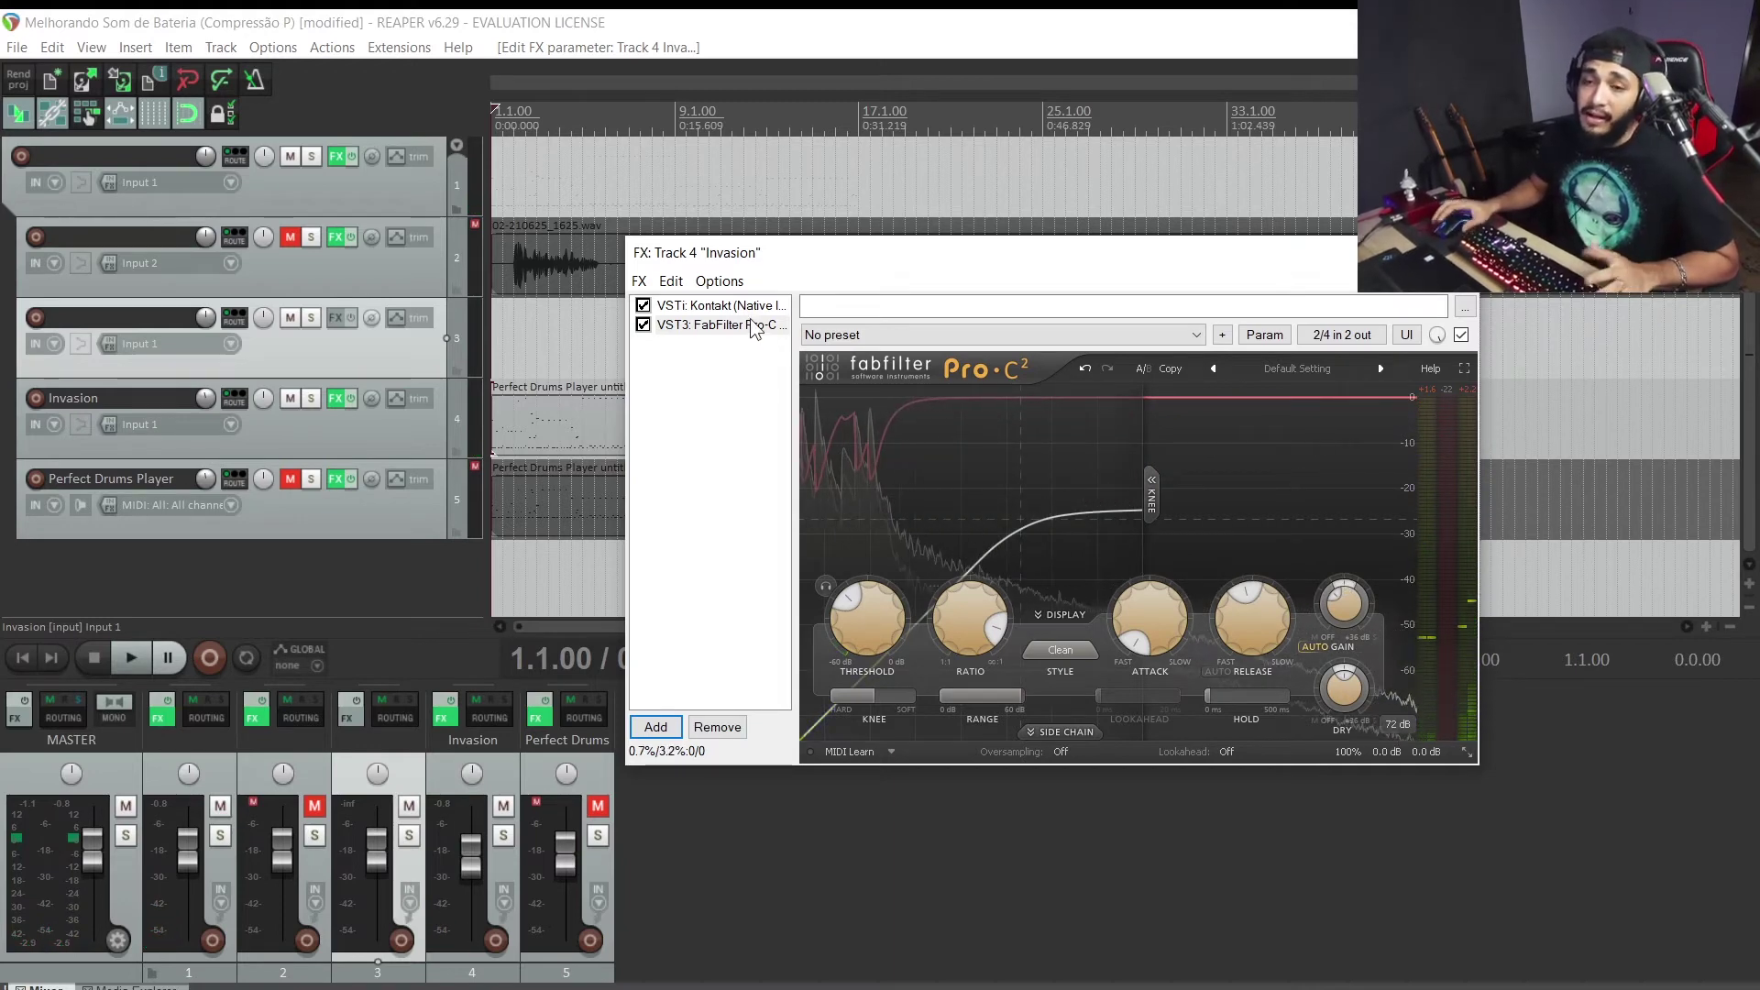
- Compare the Invasion drums with FabFilter Pro-C 2 bypassed and re-enabled during playback
{"action": "left_click", "coordinate": [643, 326]}
{"action": "key", "text": "space"}
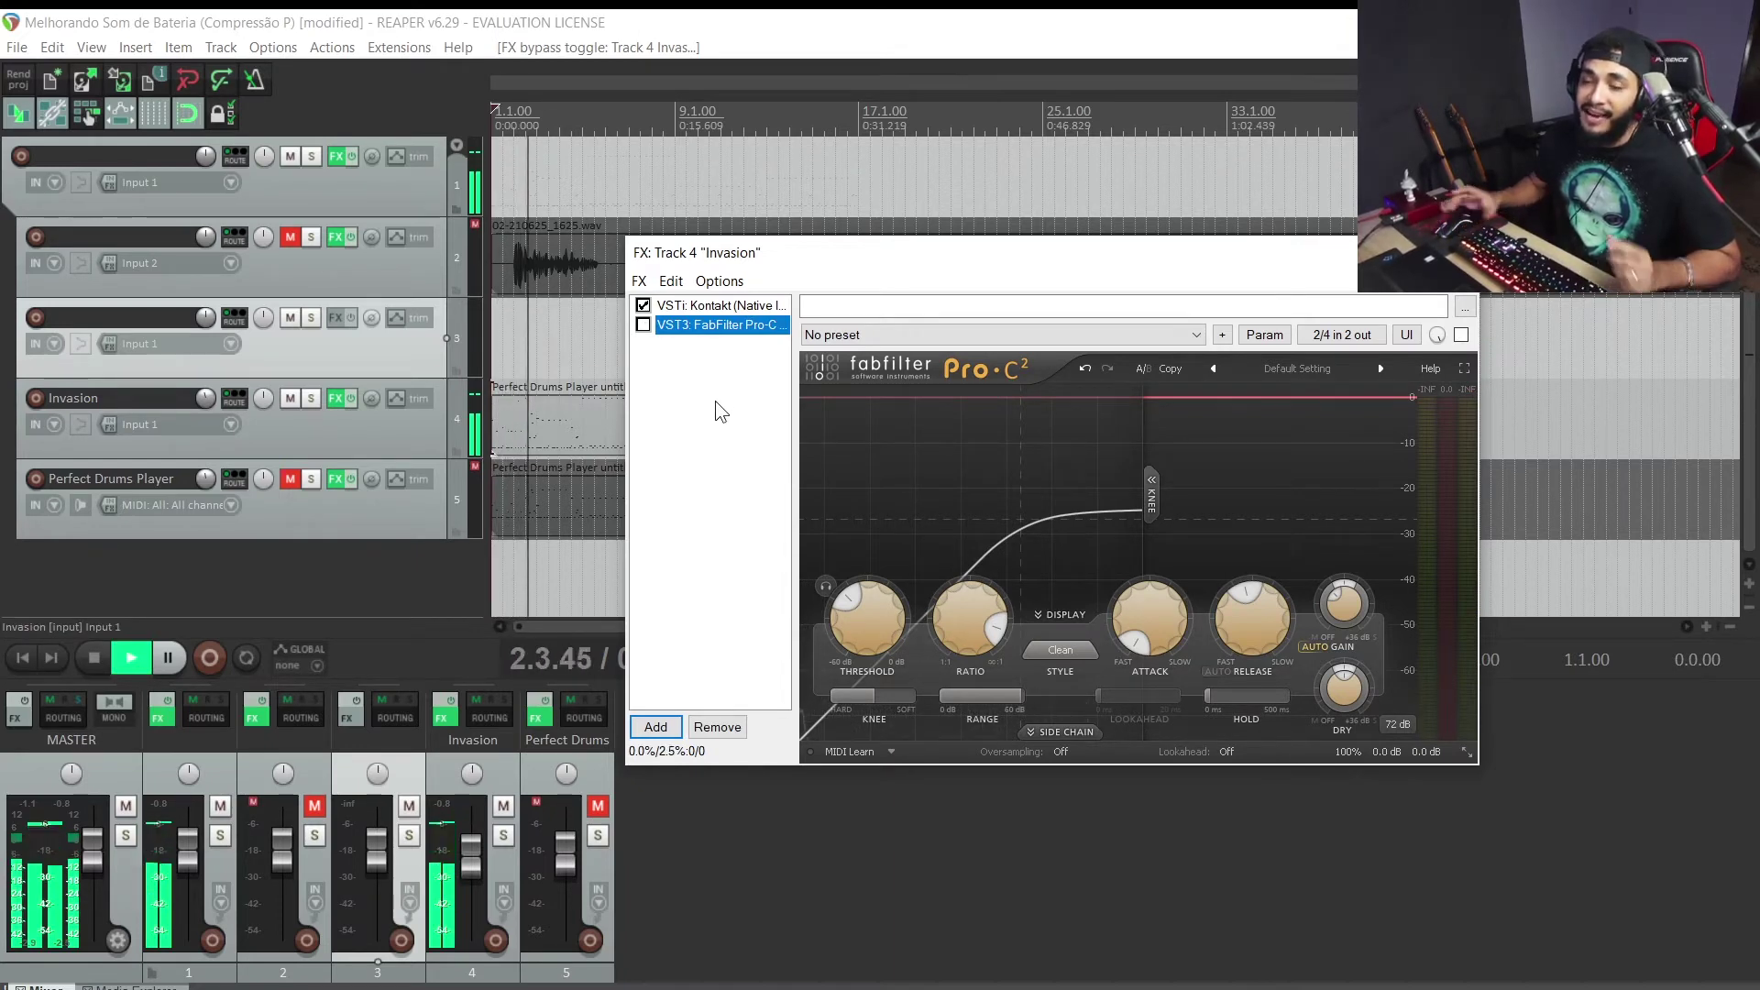
{"action": "left_click", "coordinate": [643, 325]}
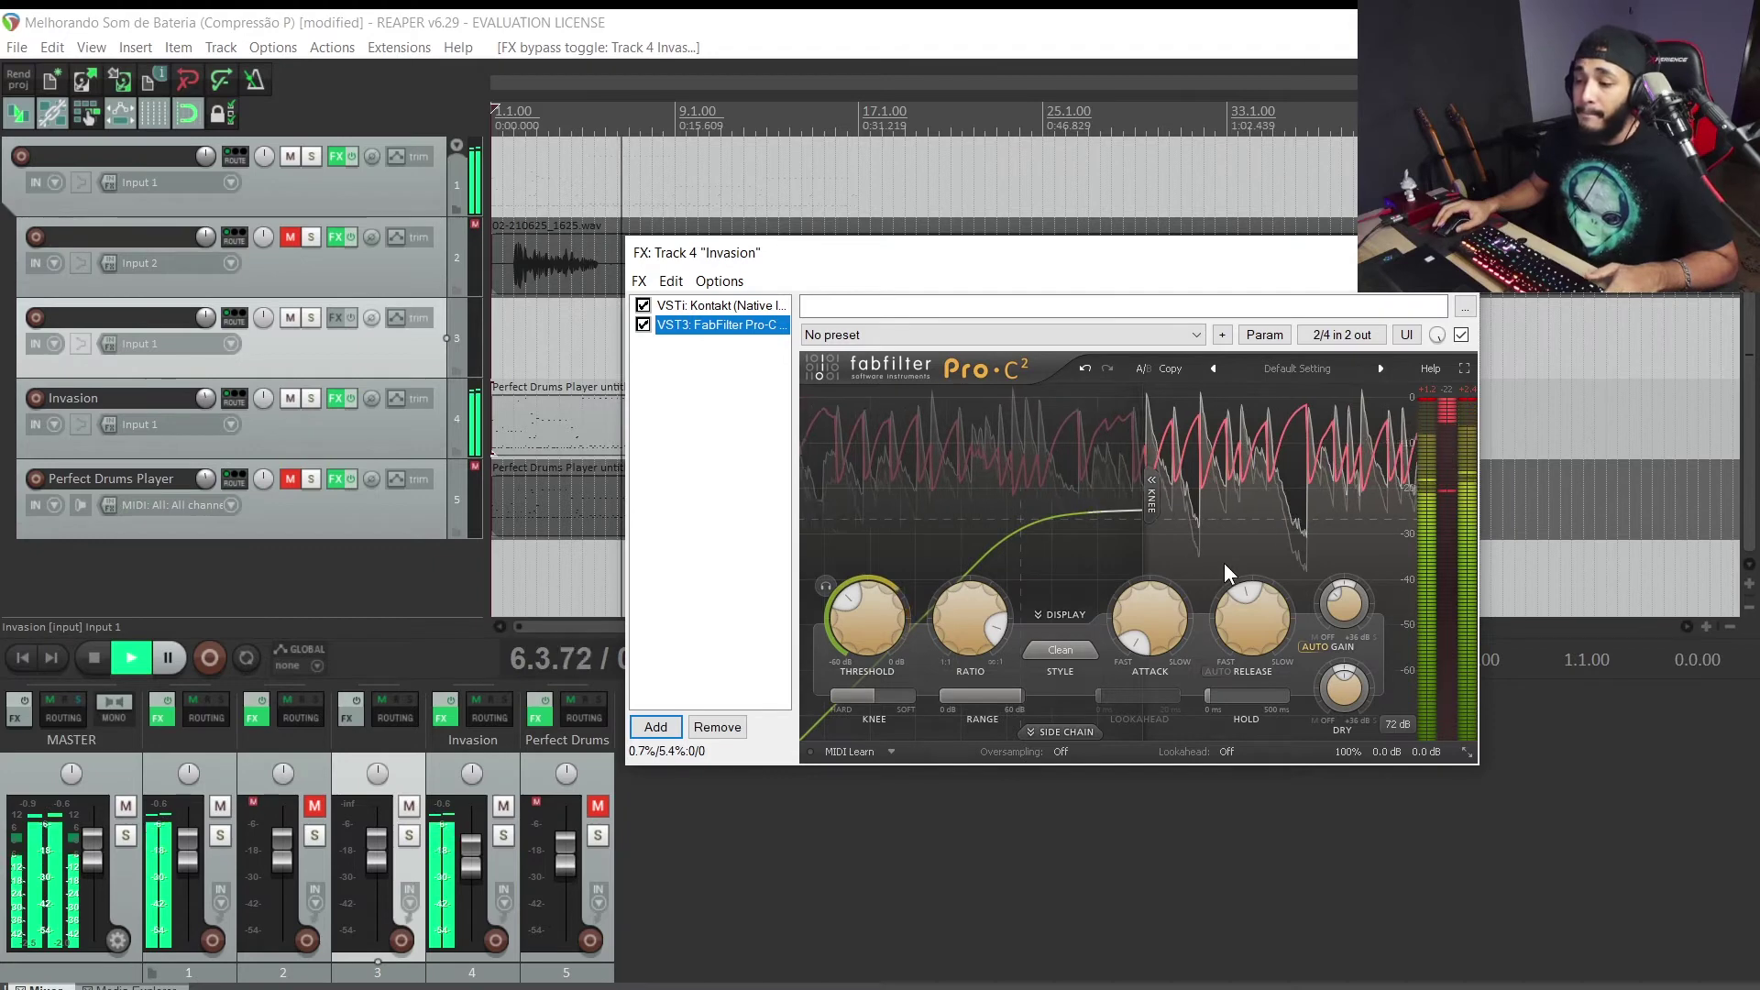
{"action": "key", "text": "space"}
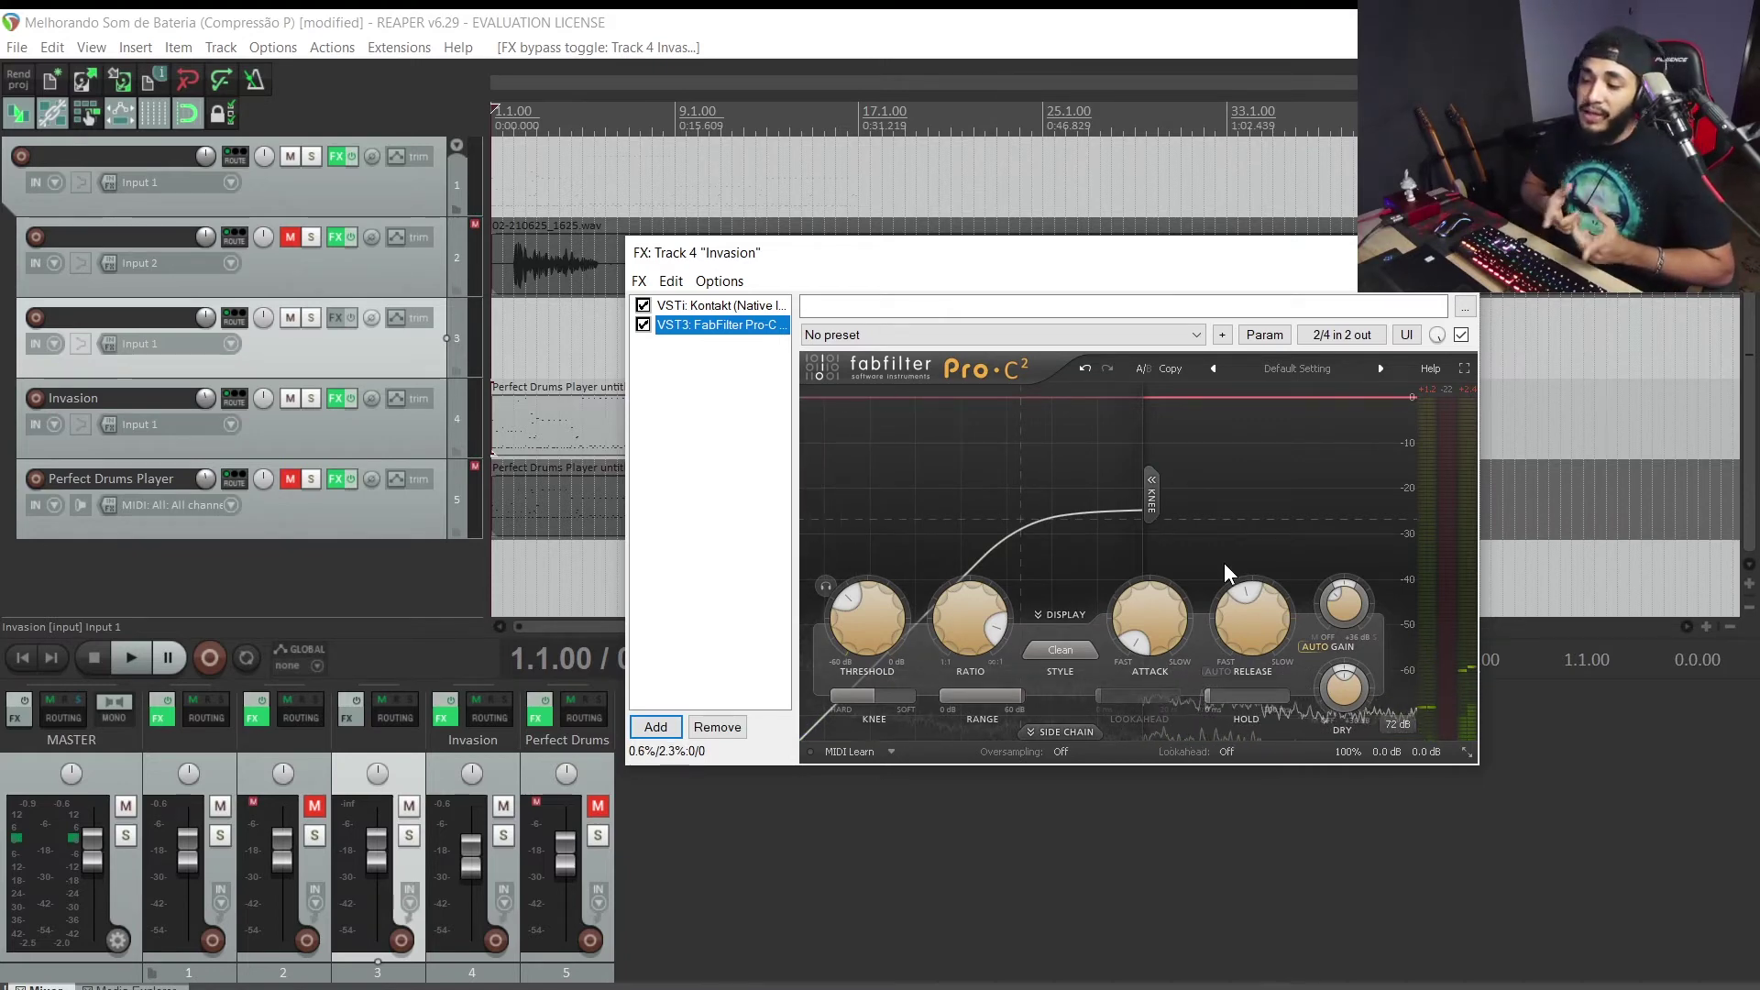
- View the Kontakt drum instrument on the Invasion track, and return to the compressor's settings
{"action": "mouse_move", "coordinate": [1349, 603]}
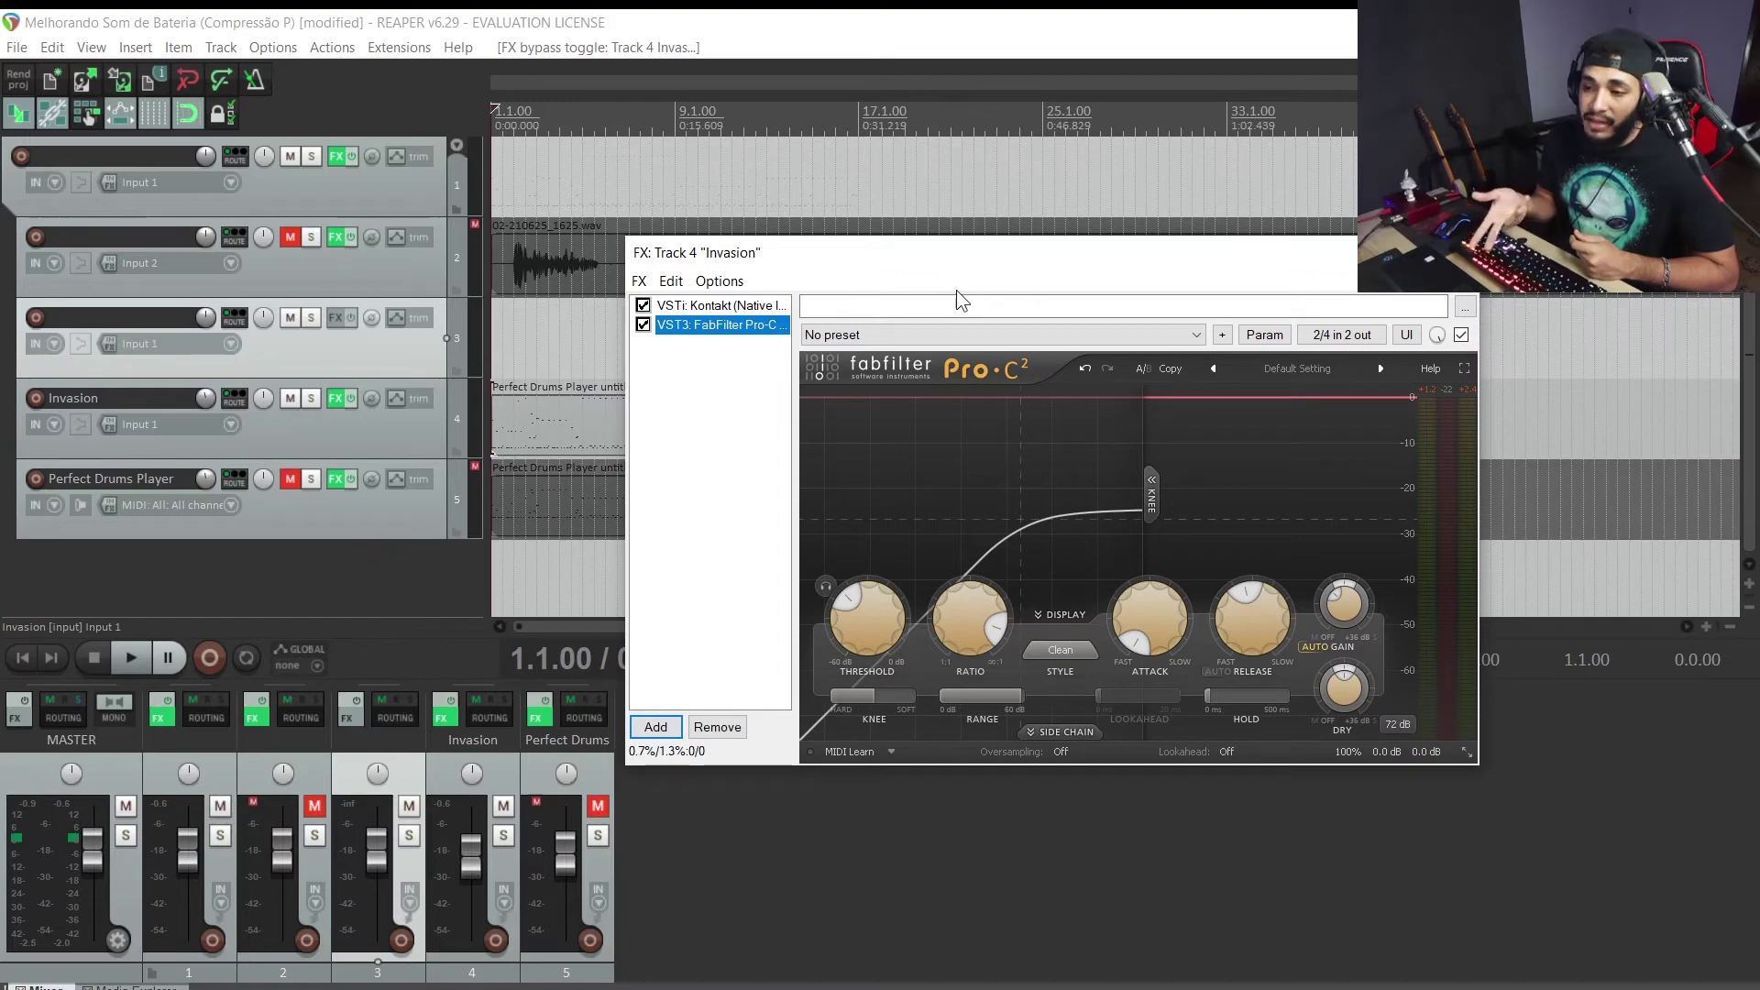
{"action": "left_click", "coordinate": [715, 311]}
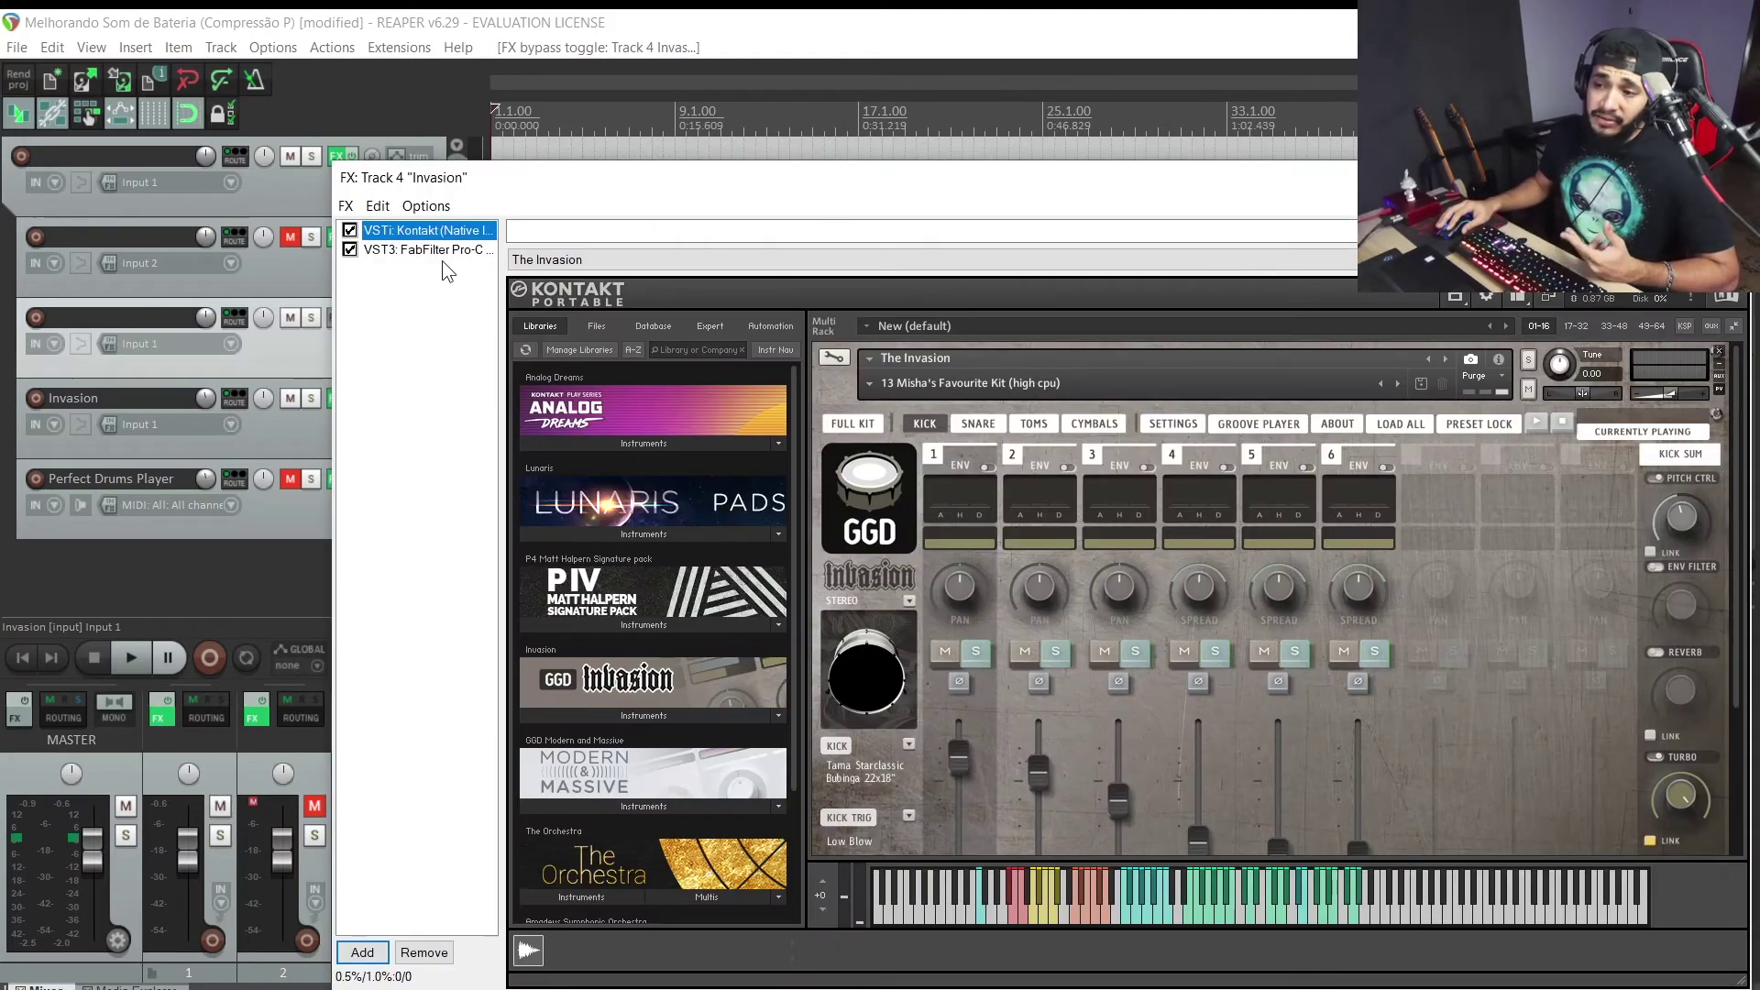
{"action": "left_click", "coordinate": [454, 252]}
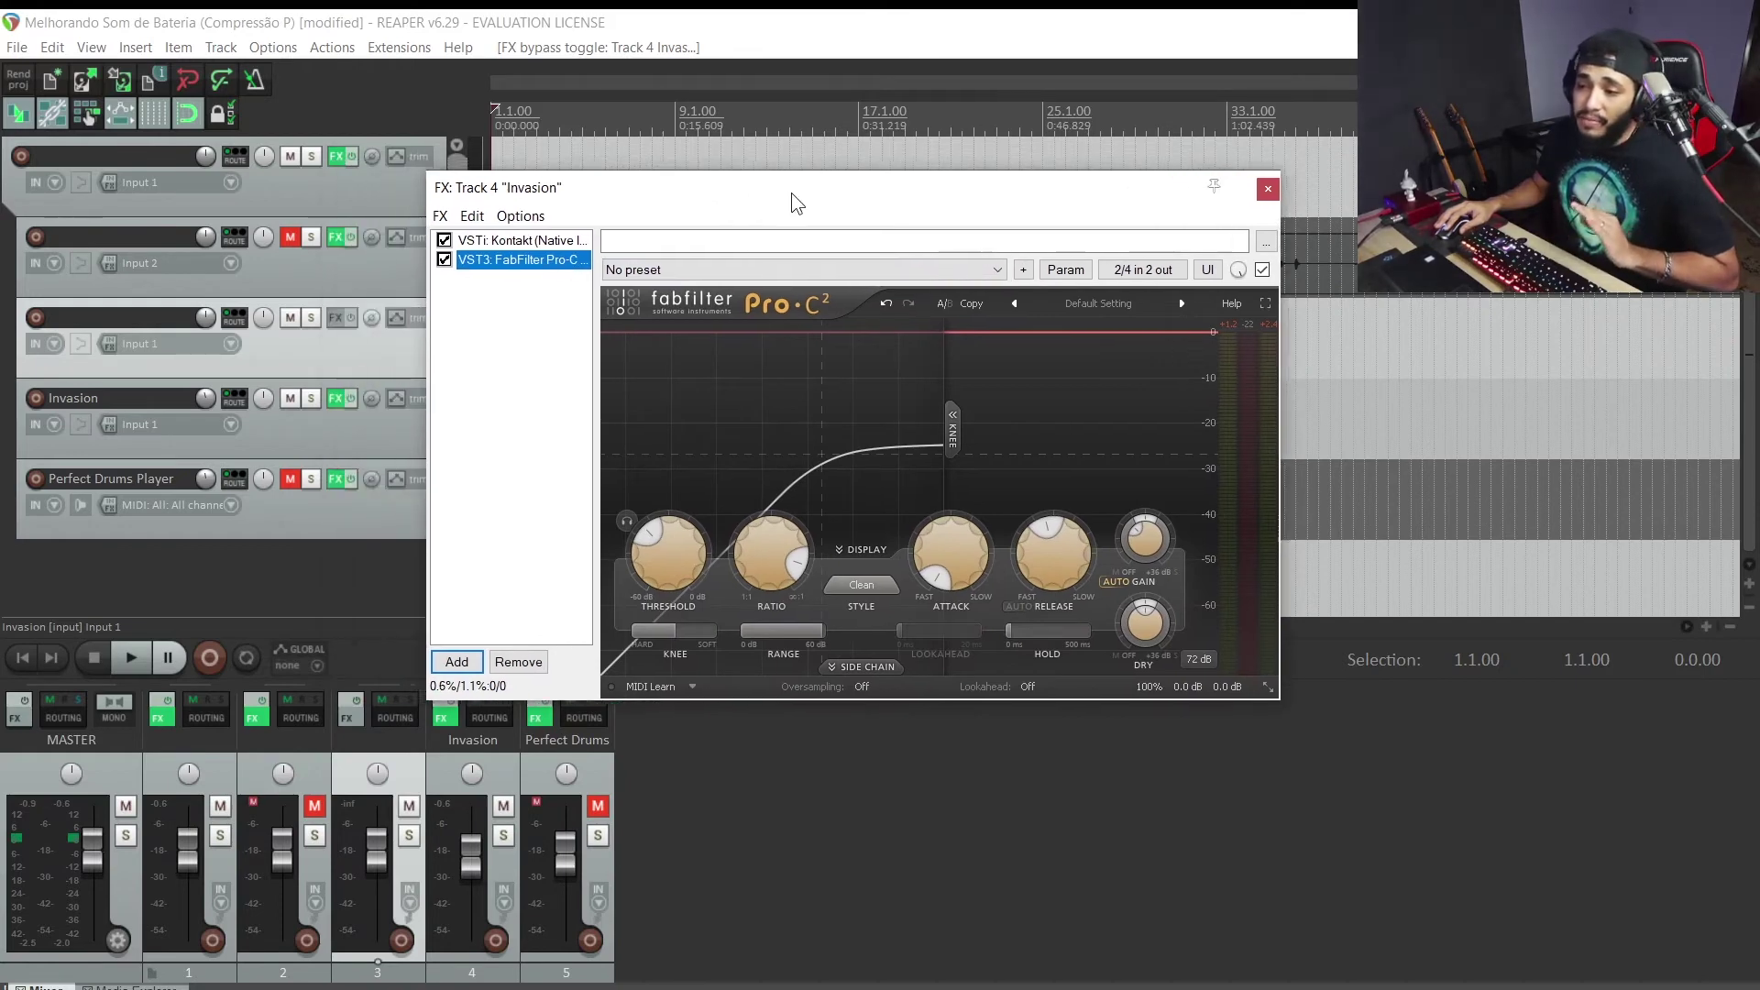
- Switch to the Perfect Drums Player track, audition it, and set the snare's FX level to -13.7 dB in its mixer
{"action": "key", "text": "Down"}
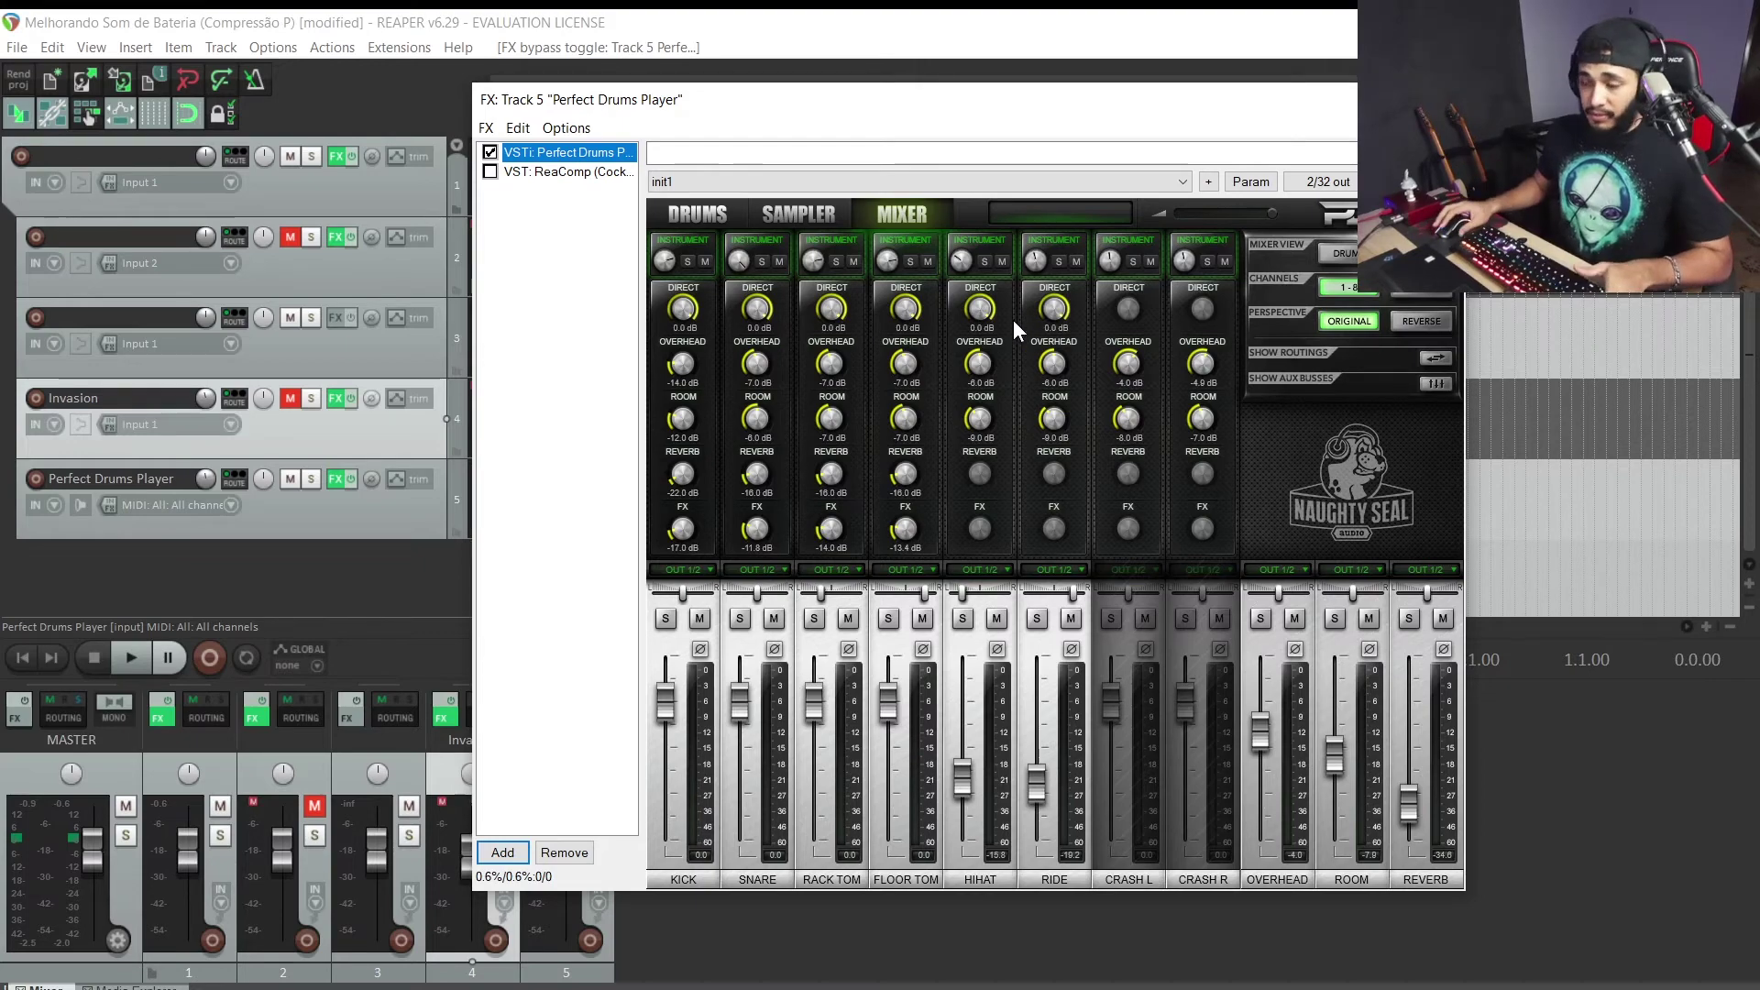
{"action": "left_click_drag", "start_coordinate": [871, 106], "coordinate": [982, 220]}
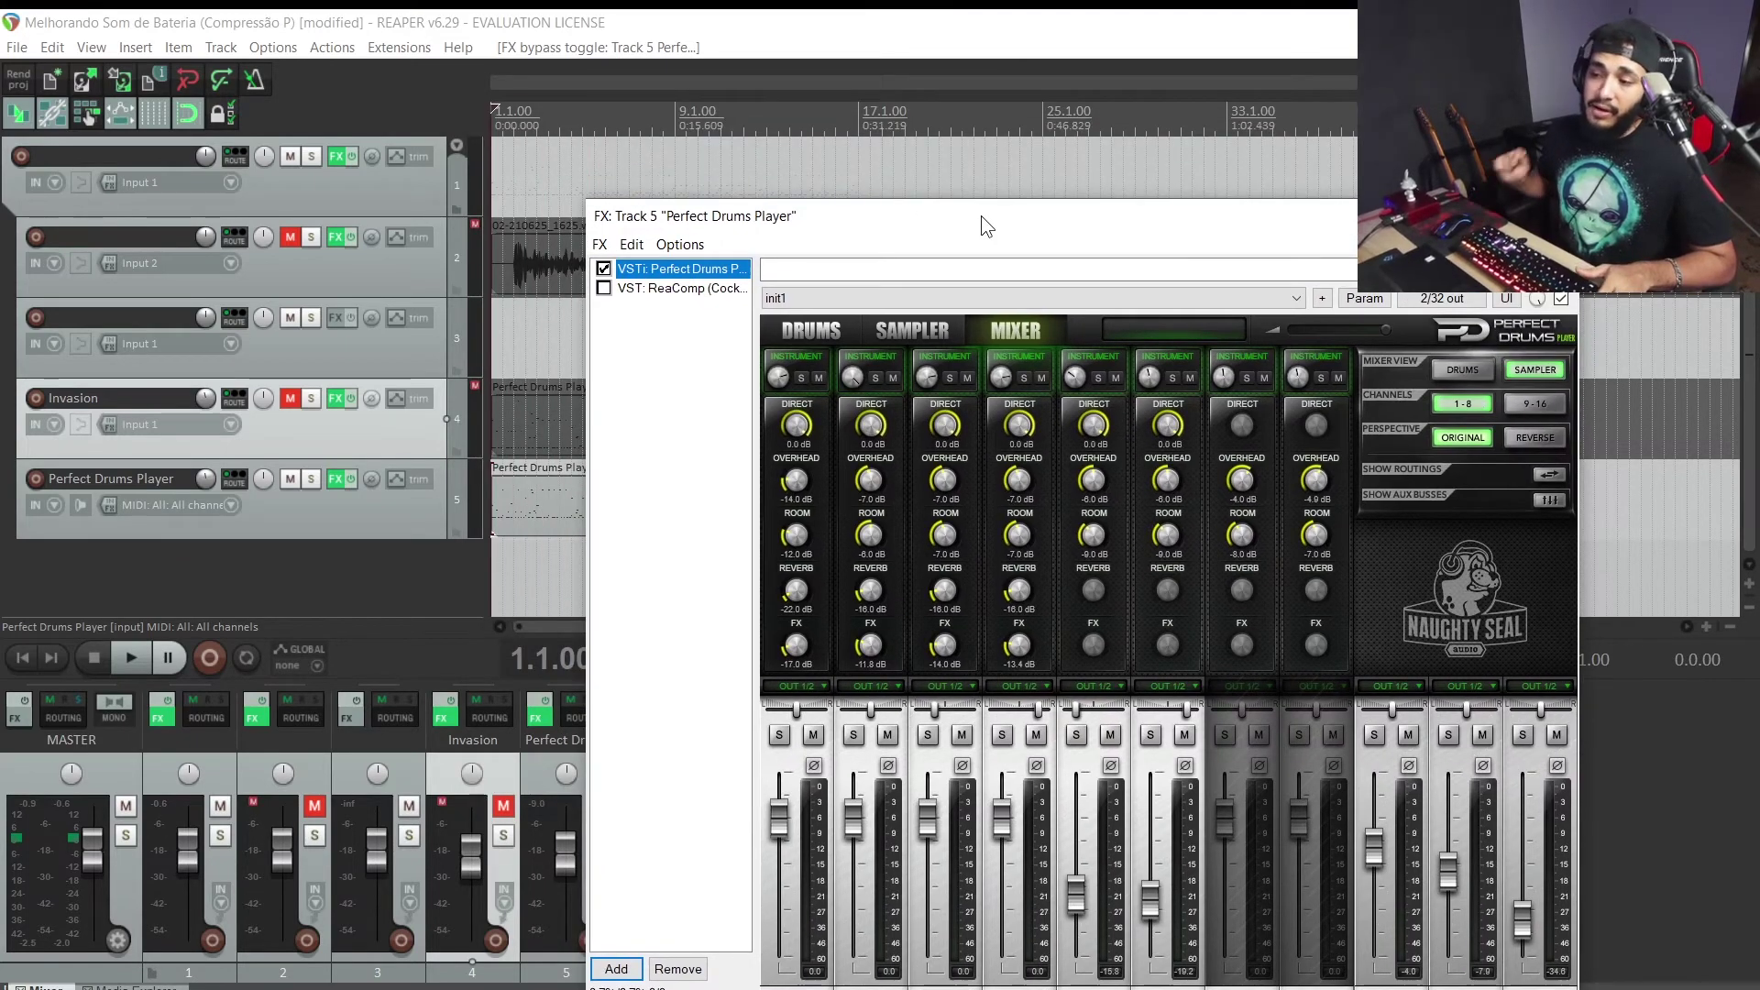
{"action": "key", "text": "space"}
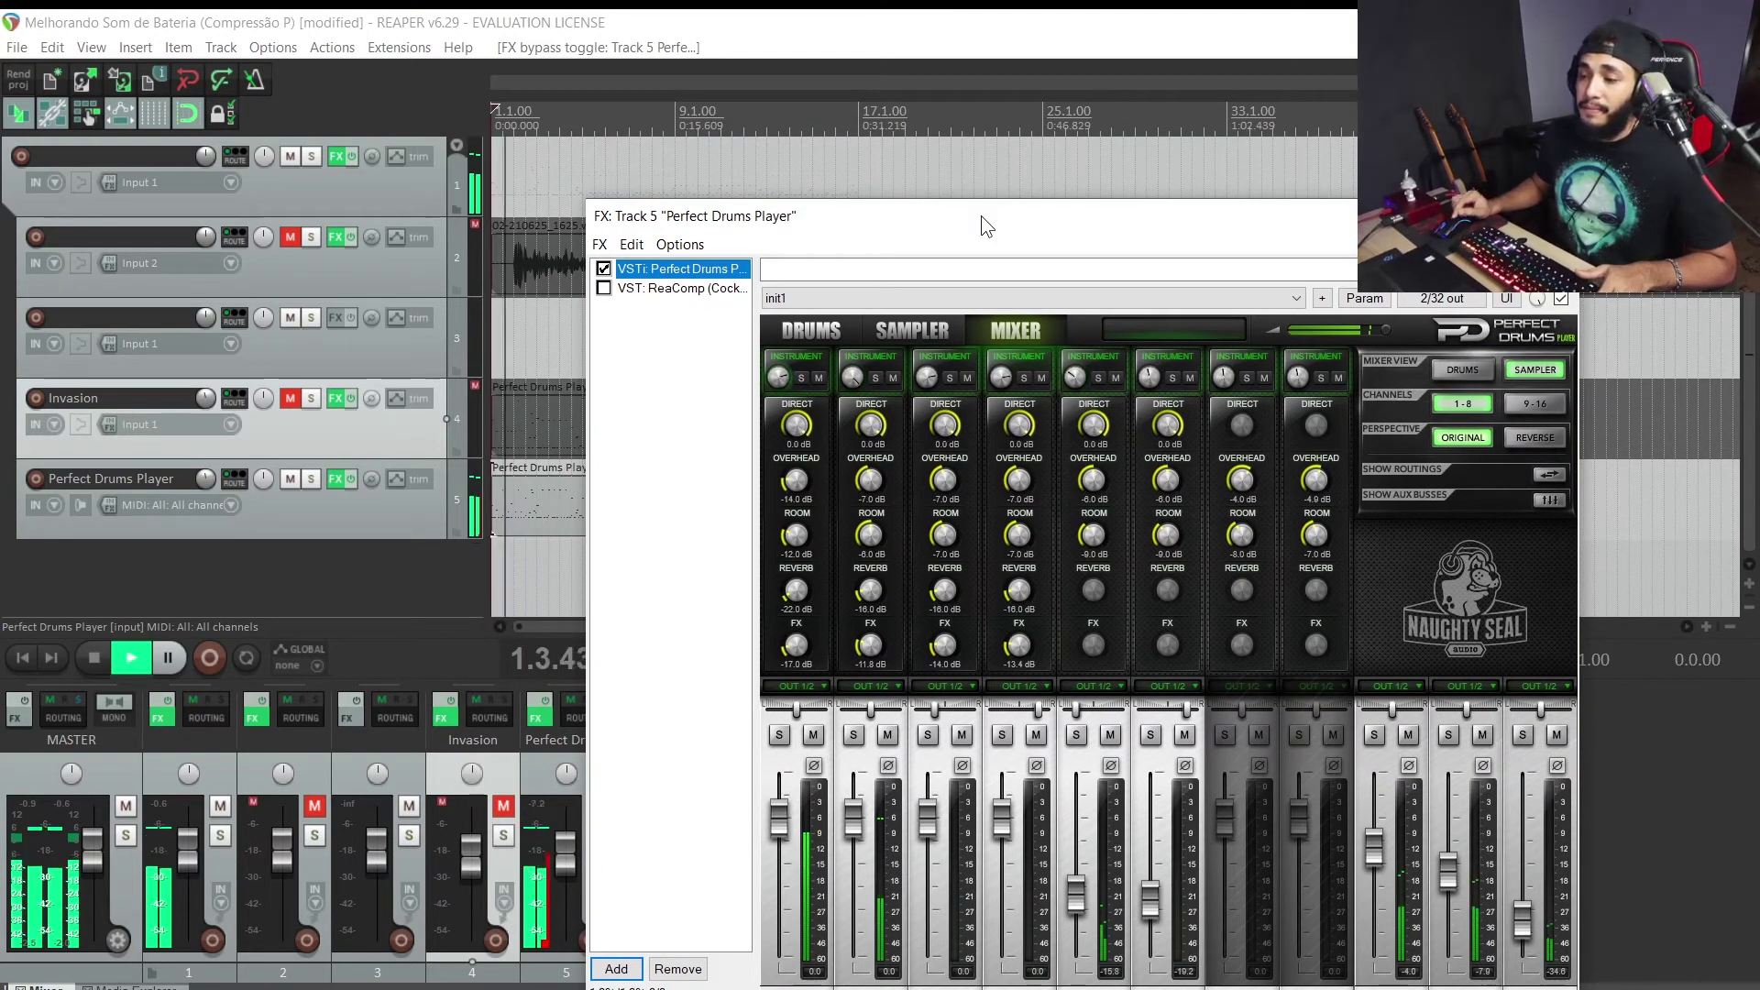
{"action": "left_click_drag", "start_coordinate": [981, 217], "coordinate": [960, 136]}
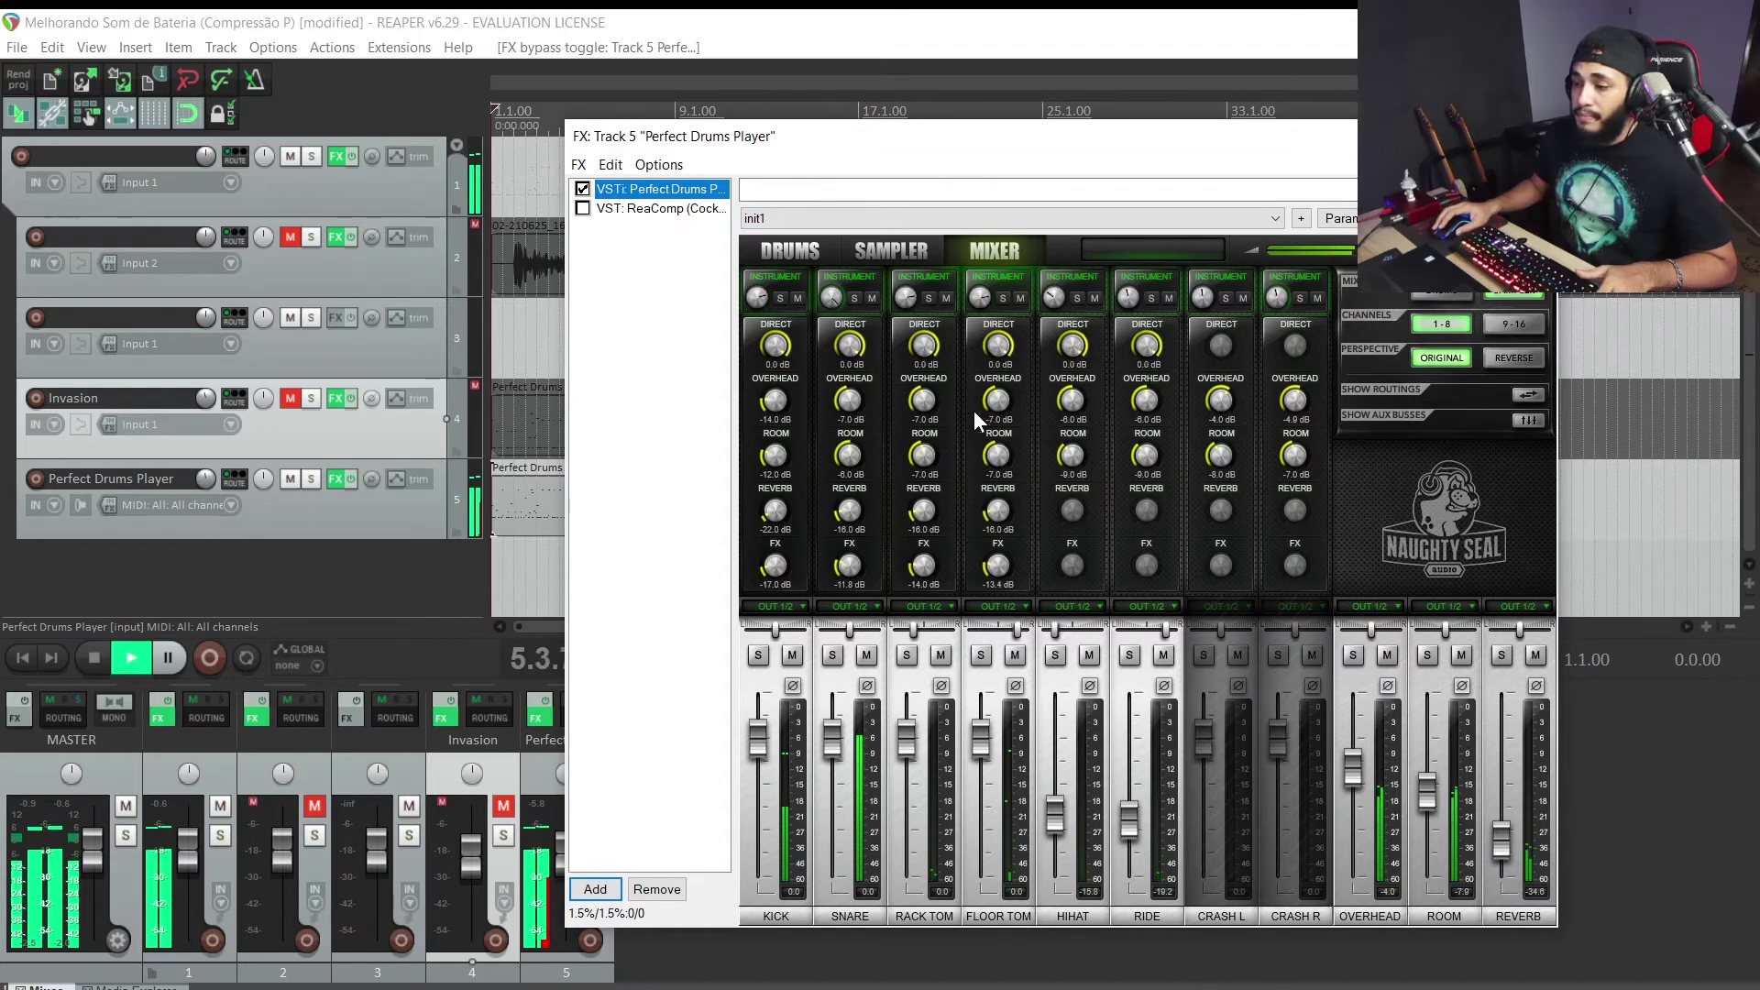
{"action": "left_click_drag", "start_coordinate": [848, 569], "coordinate": [839, 564]}
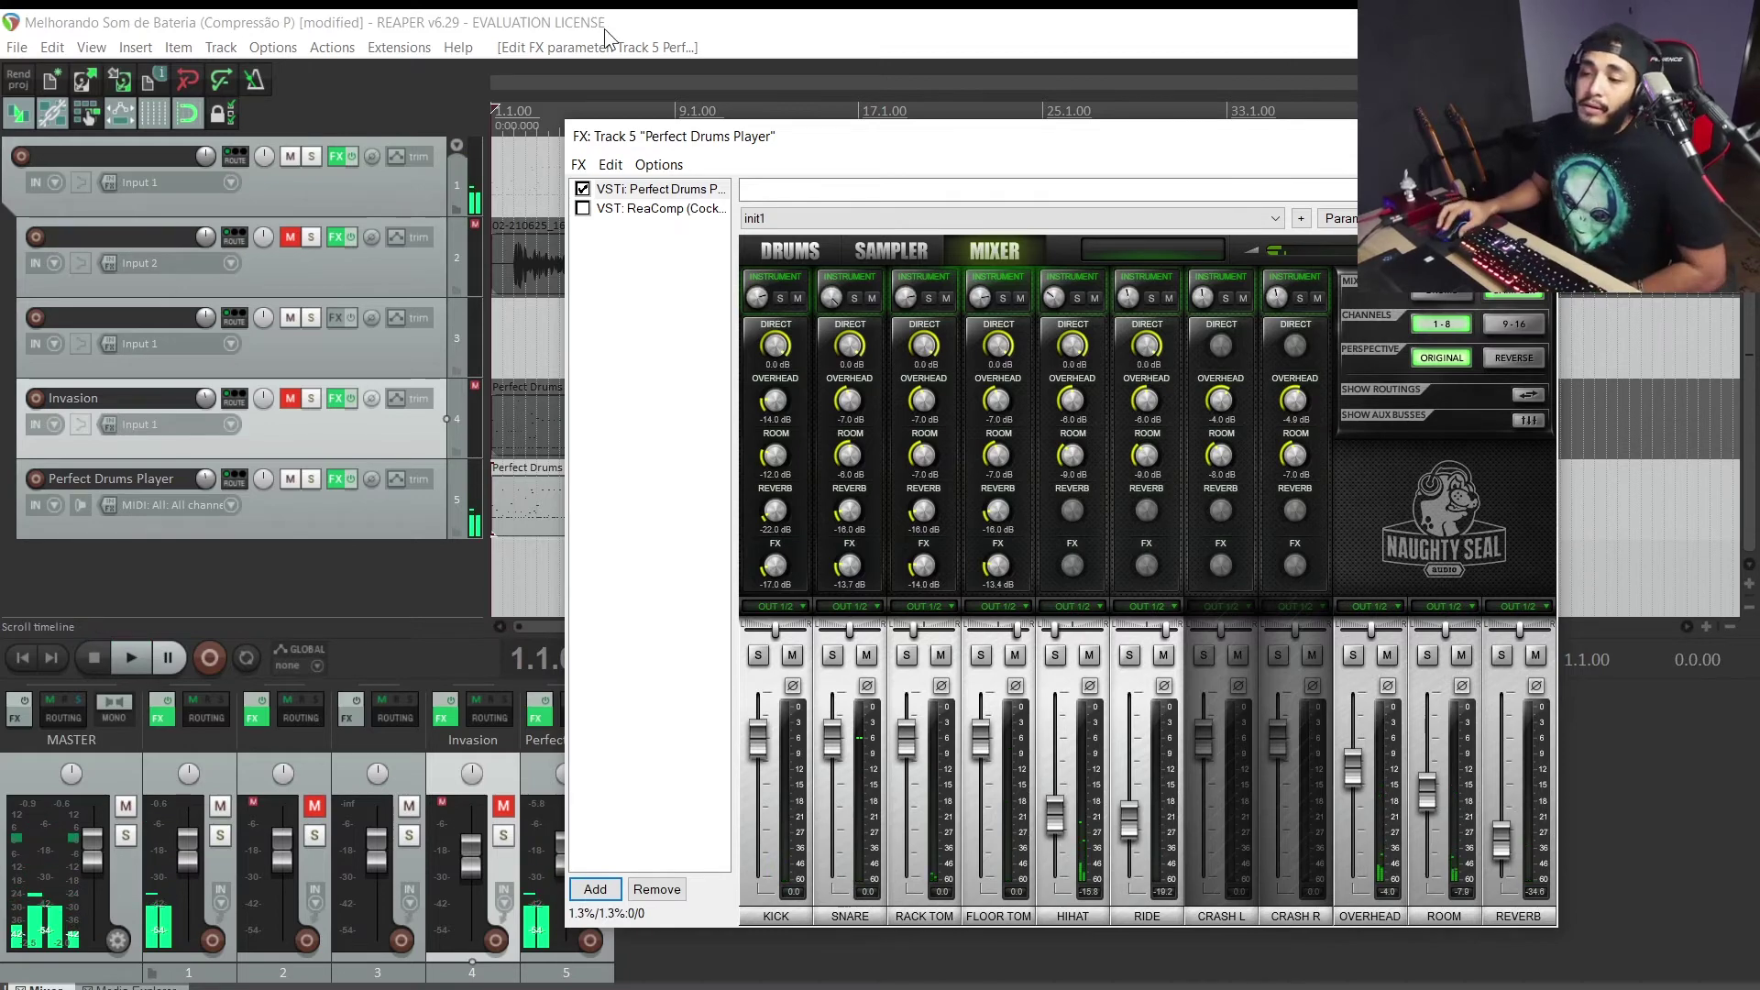
- Enable ReaComp on the Perfect Drums Player track and listen briefly to the drums through it
{"action": "left_click", "coordinate": [646, 209]}
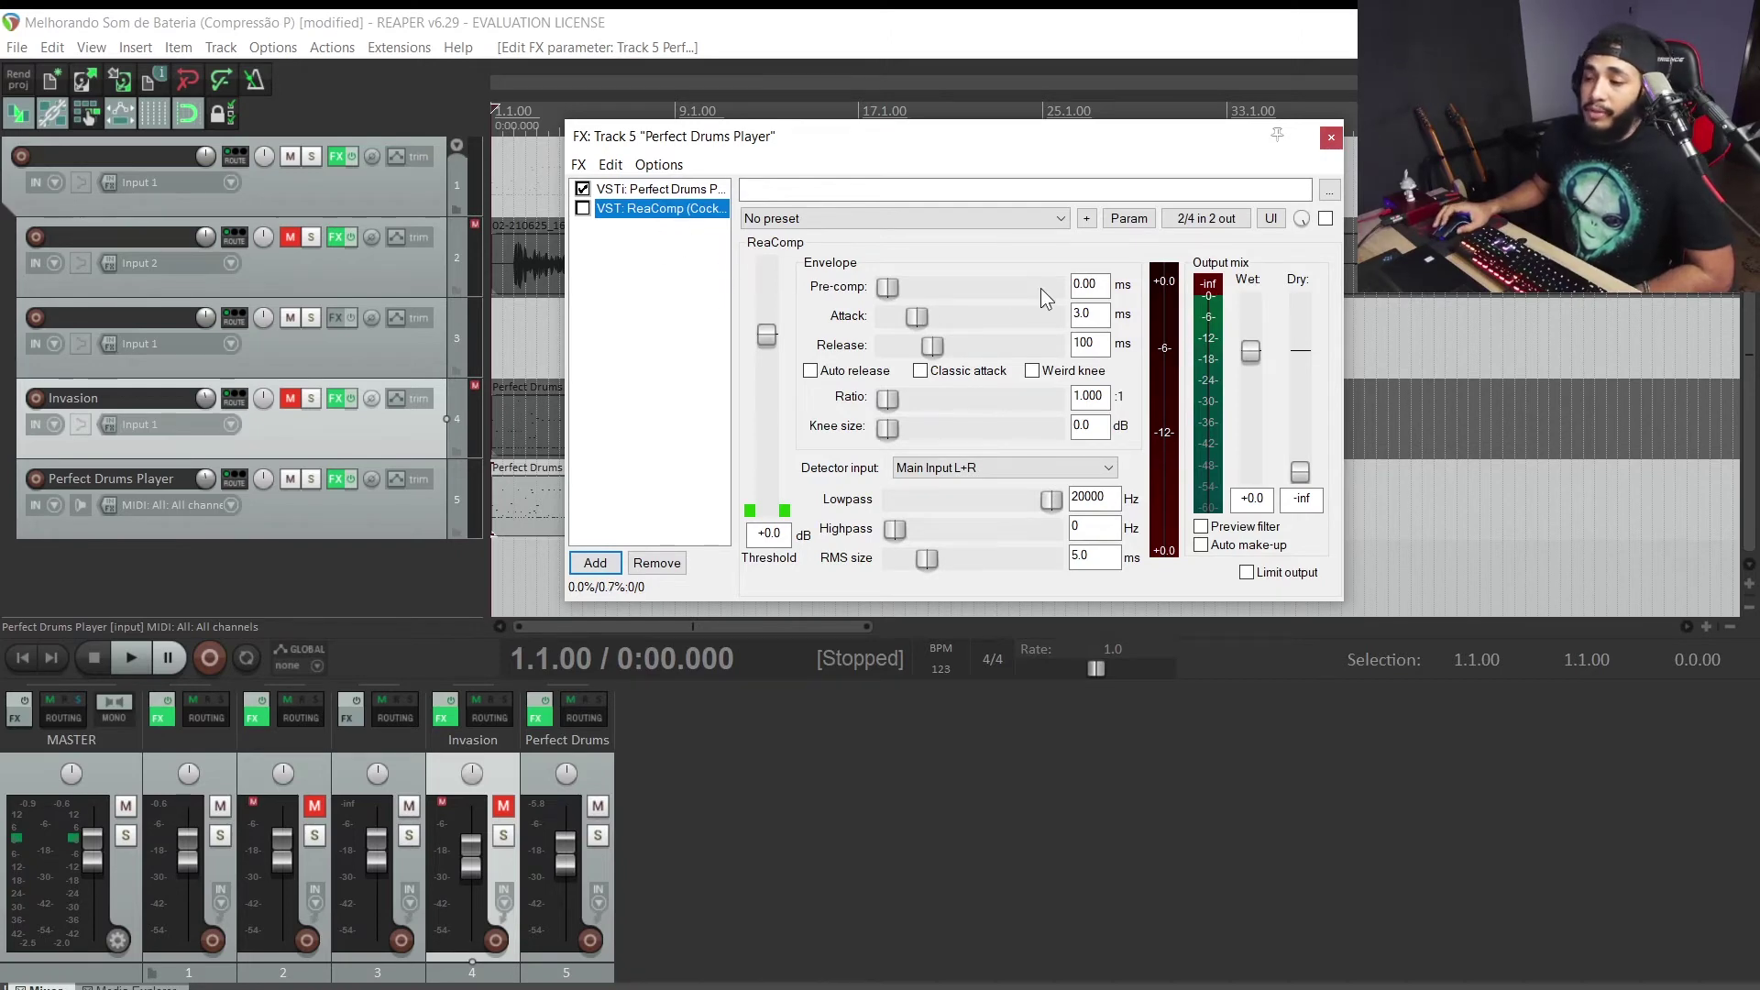
{"action": "left_click", "coordinate": [583, 208]}
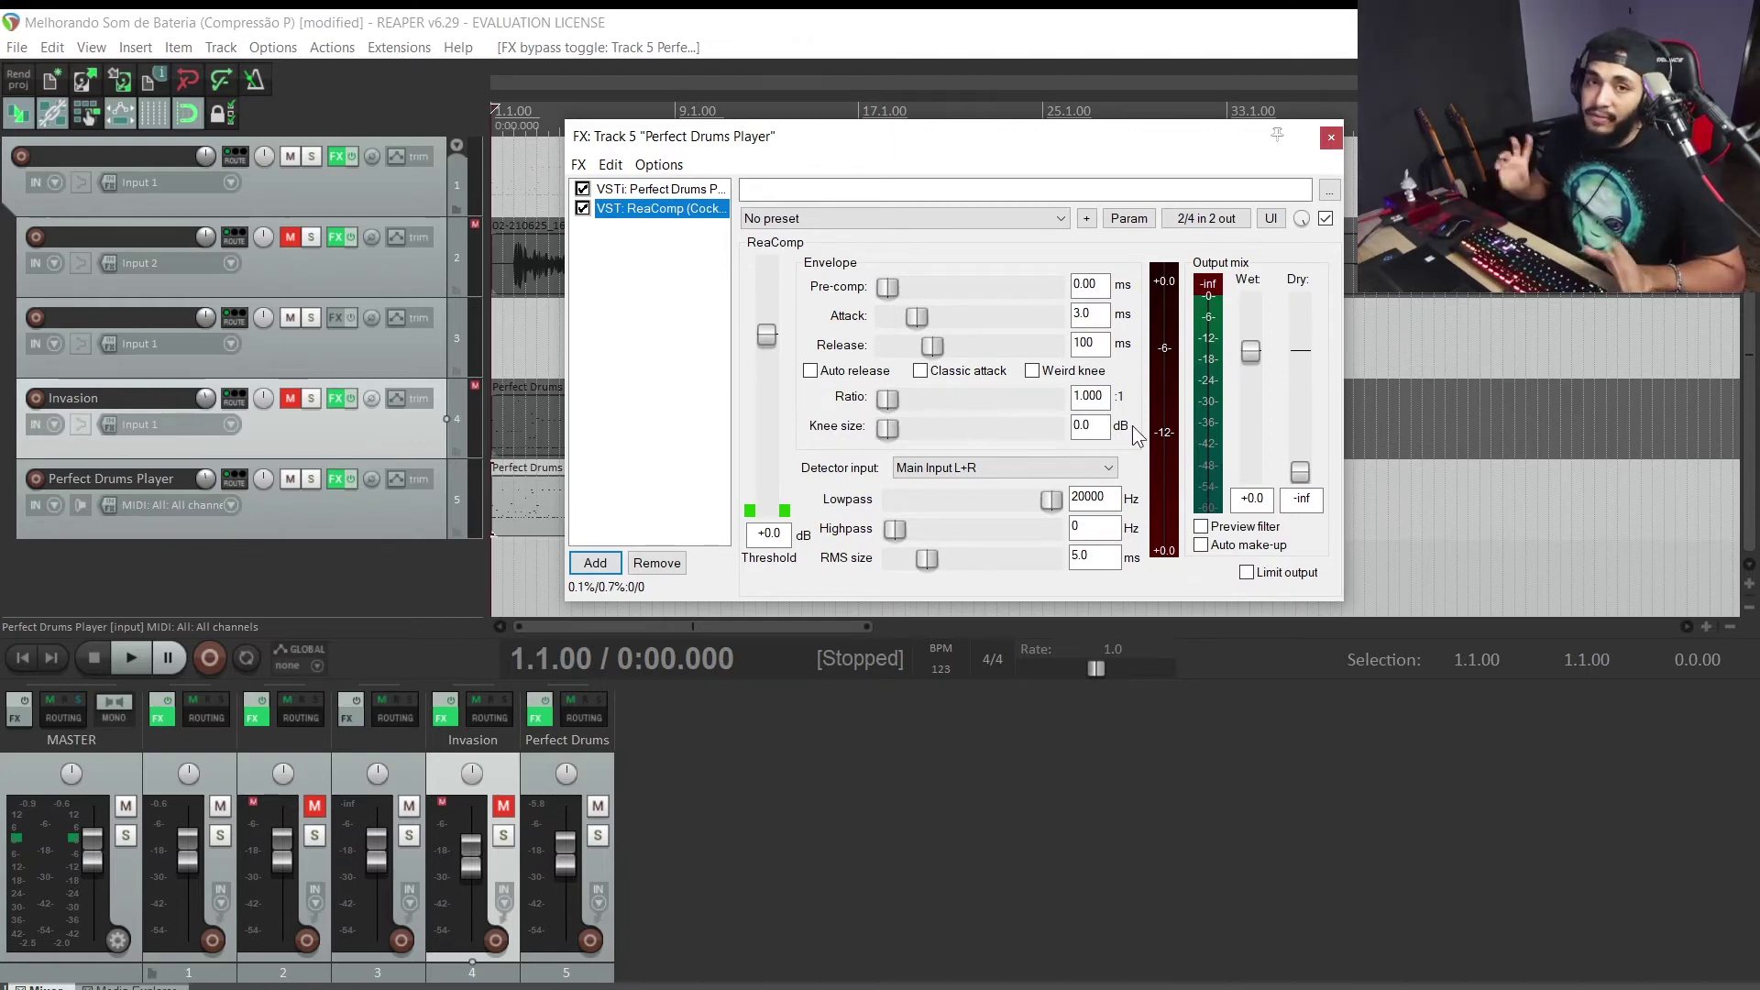
{"action": "key", "text": "space"}
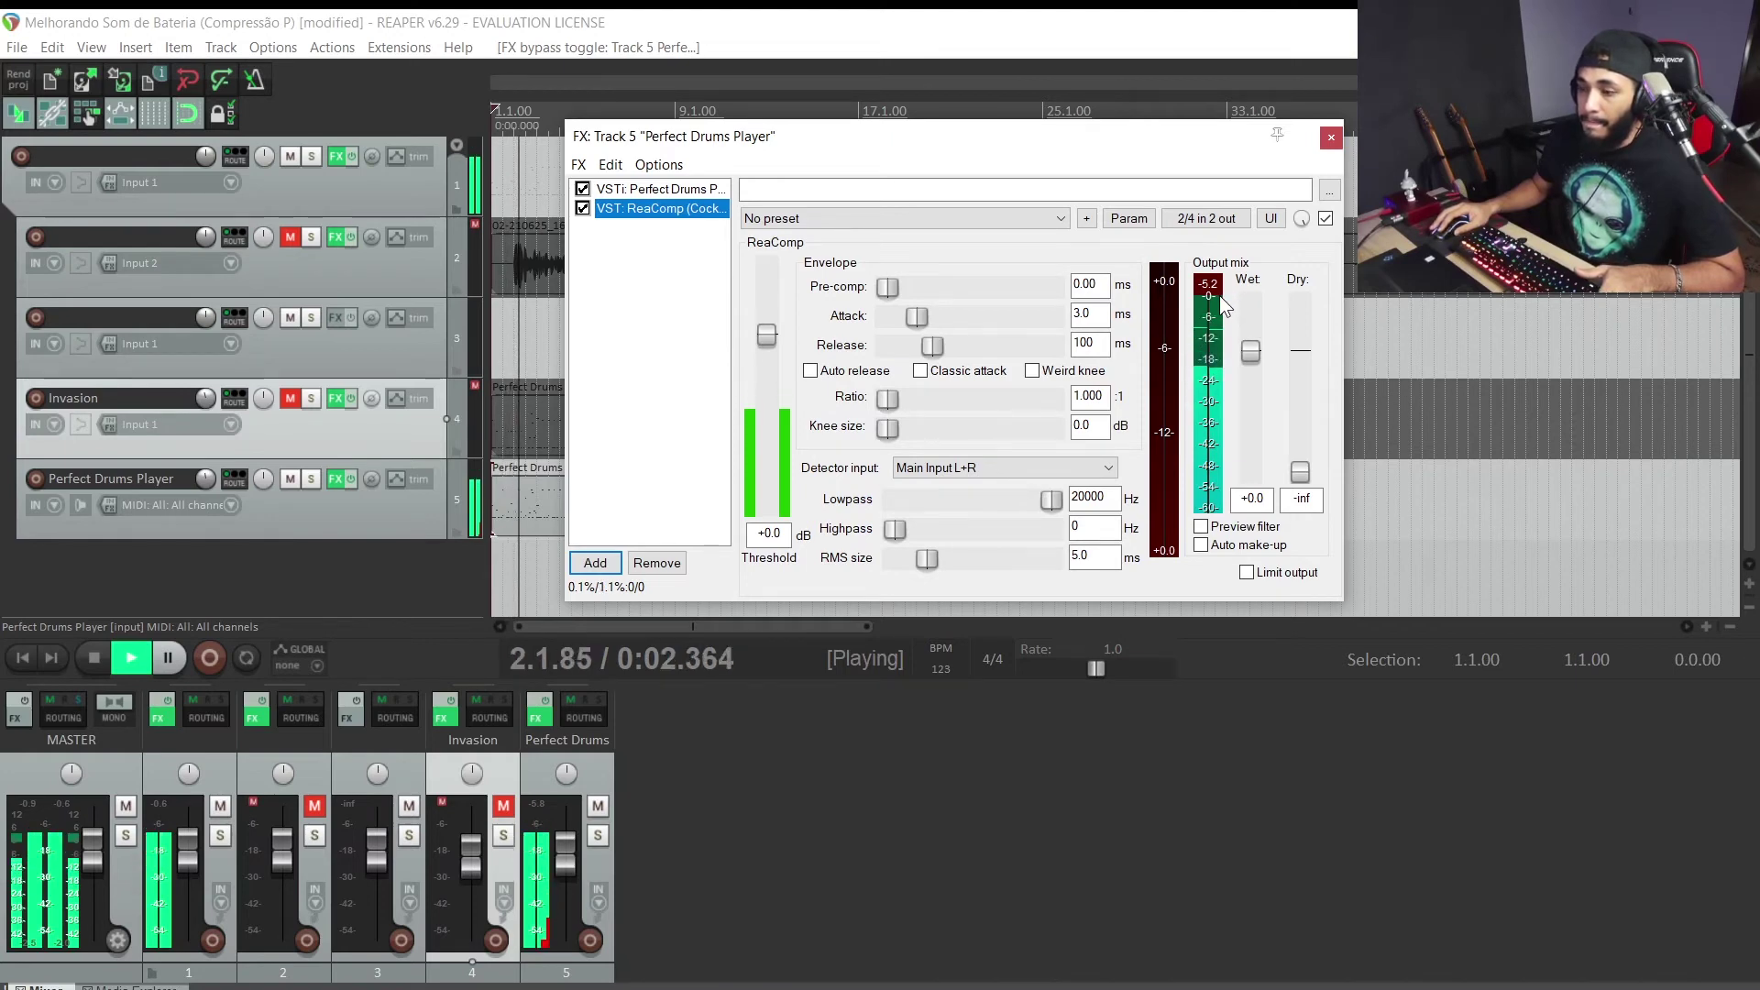
{"action": "key", "text": "space"}
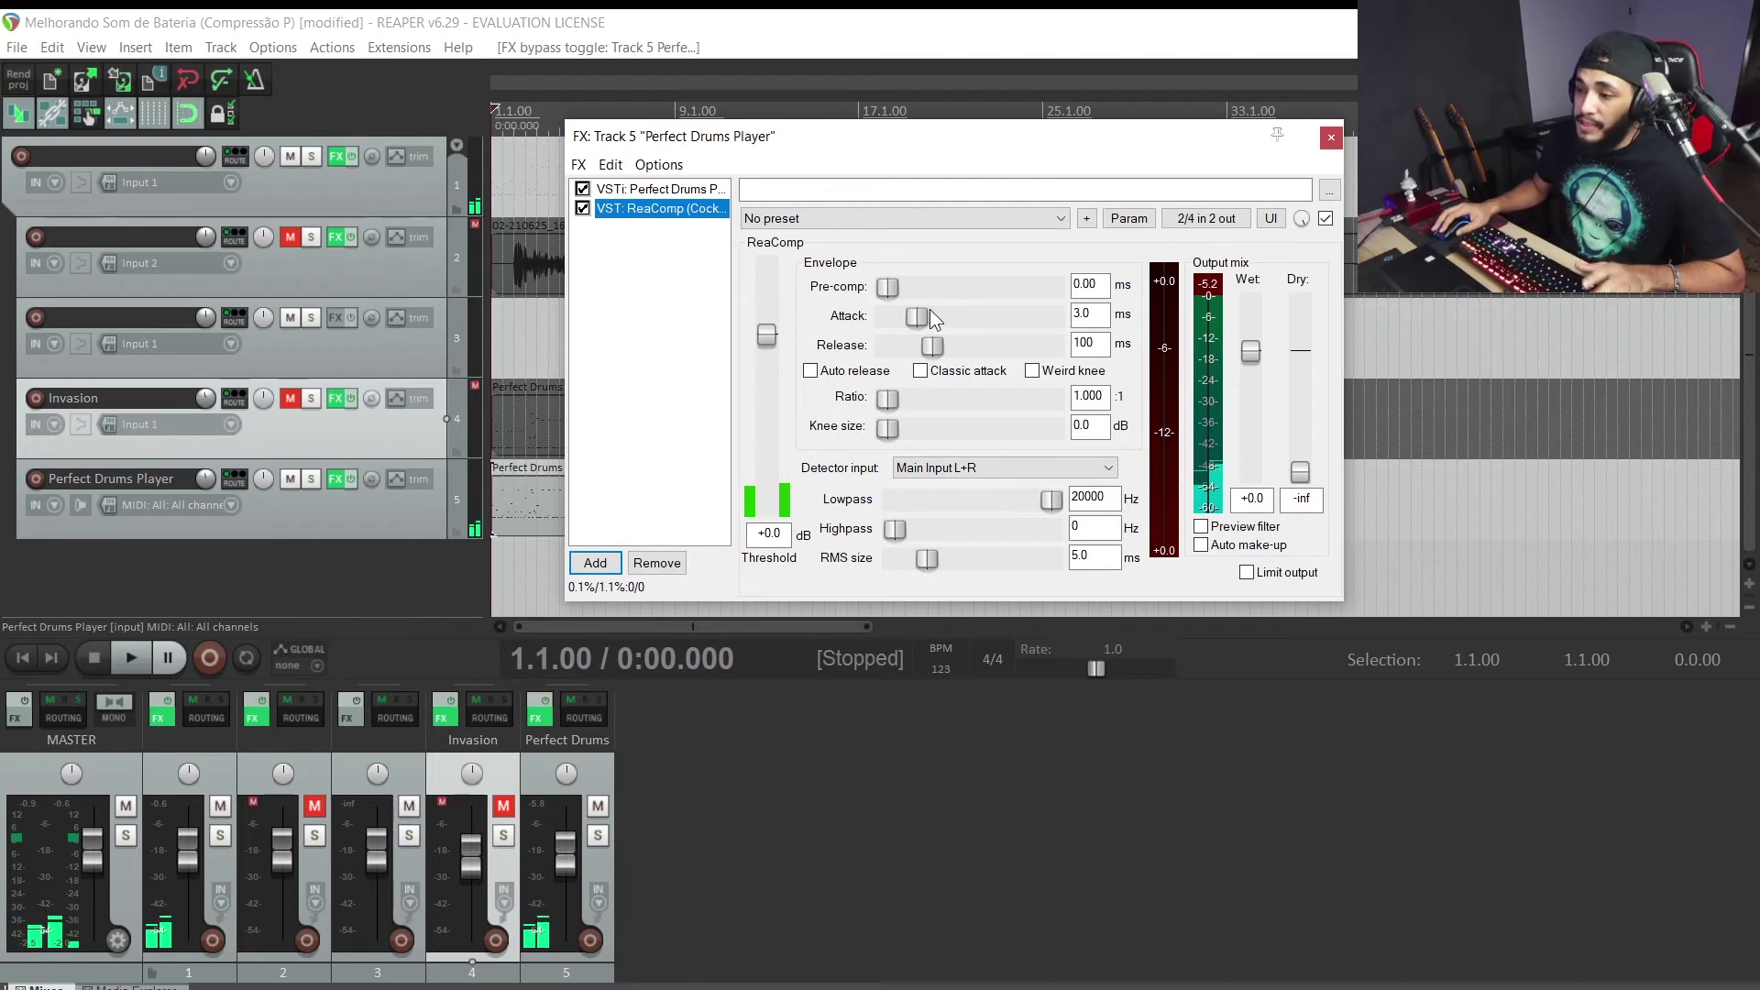
- Set ReaComp's attack to 0.00 ms and its ratio to 8.81:1, and play the drums briefly
{"action": "left_click_drag", "start_coordinate": [924, 316], "coordinate": [823, 314]}
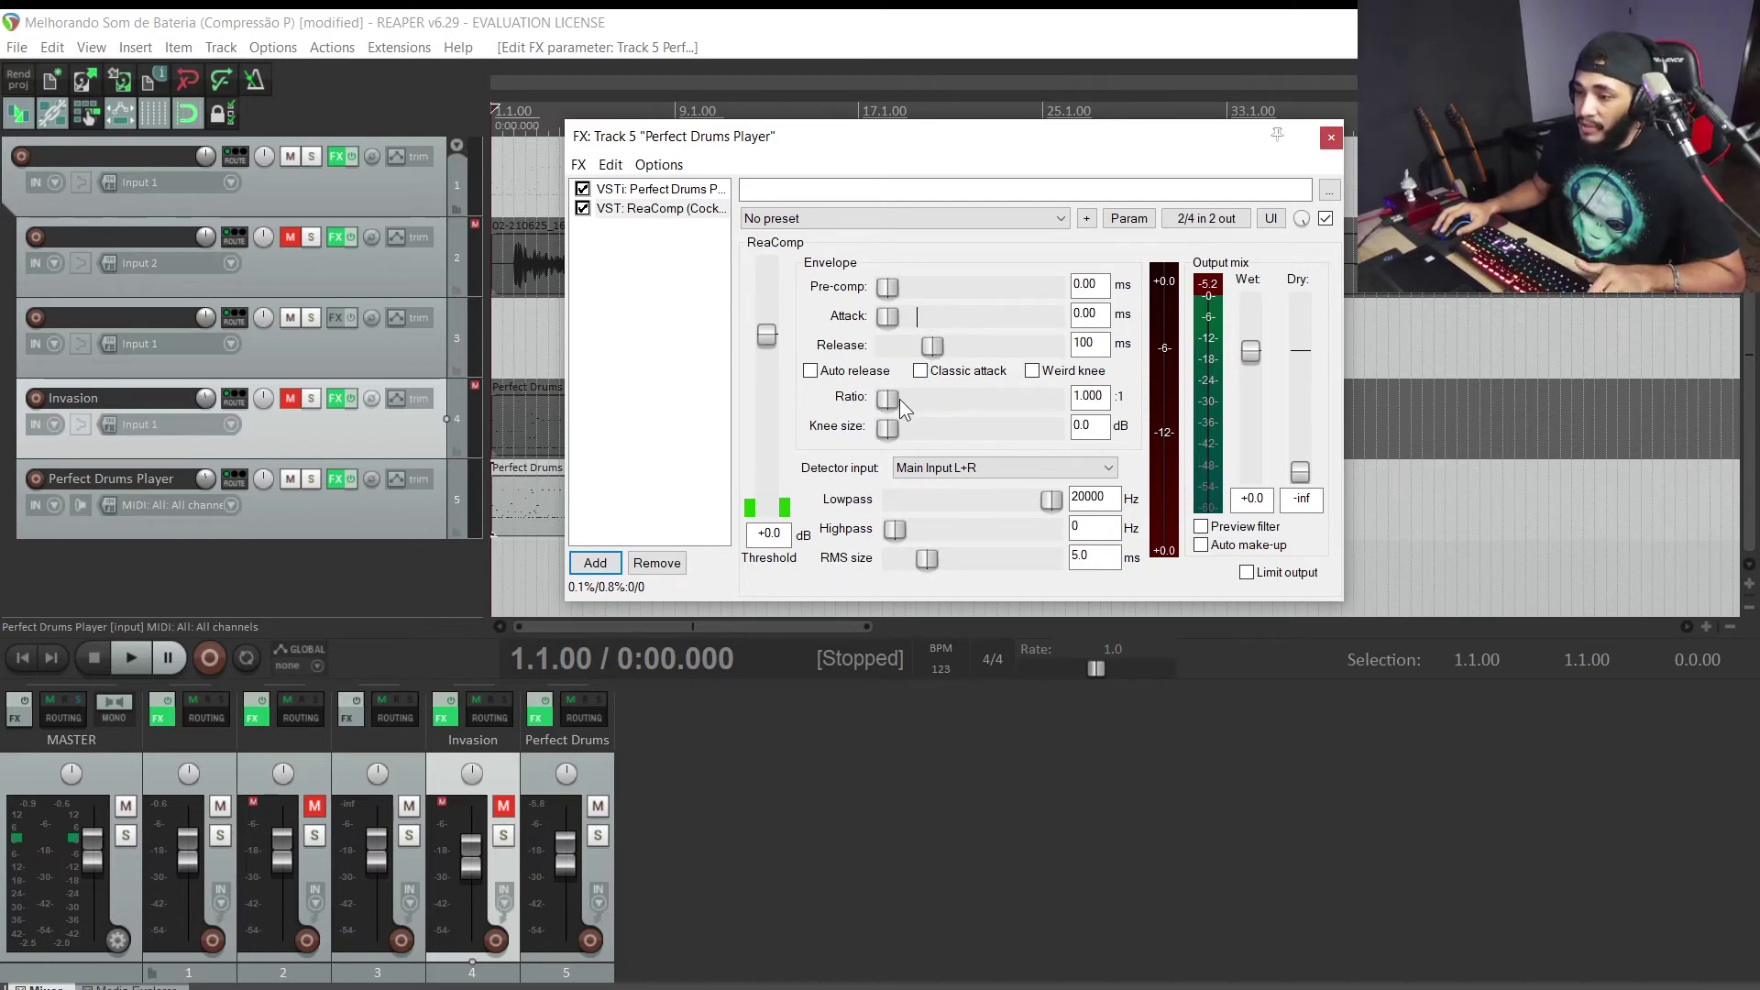
{"action": "left_click_drag", "start_coordinate": [894, 400], "coordinate": [977, 400]}
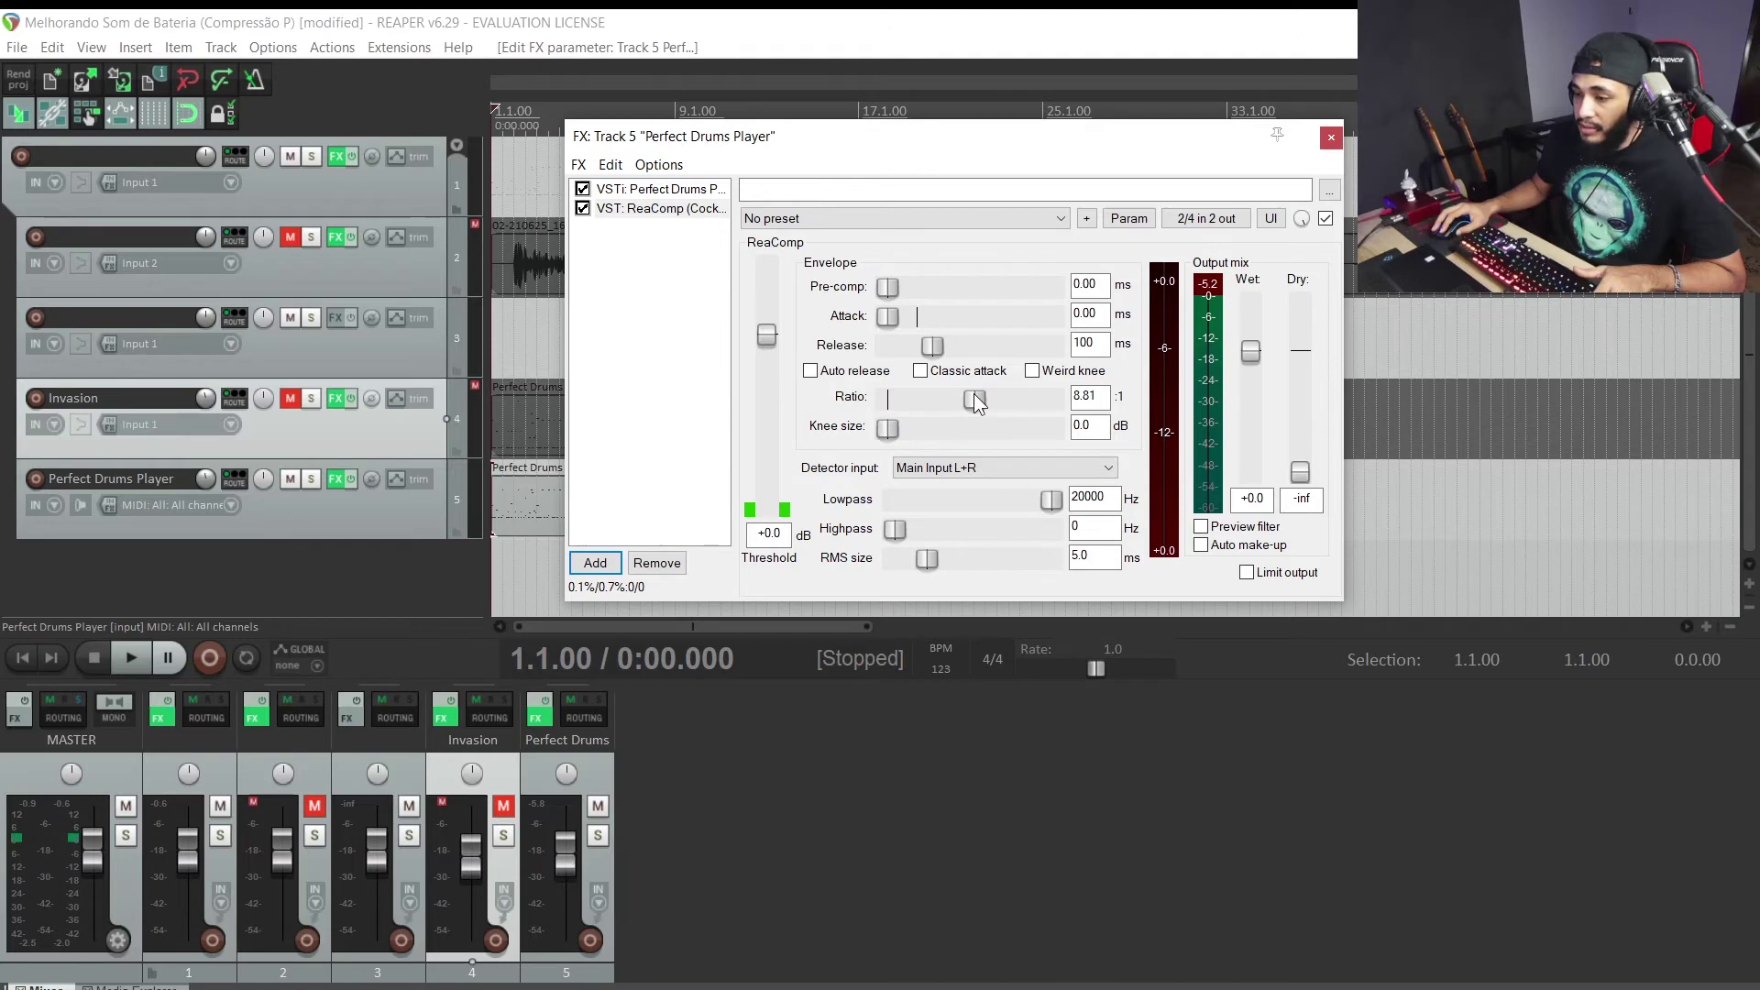
{"action": "key", "text": "space"}
{"action": "key", "text": "space"}
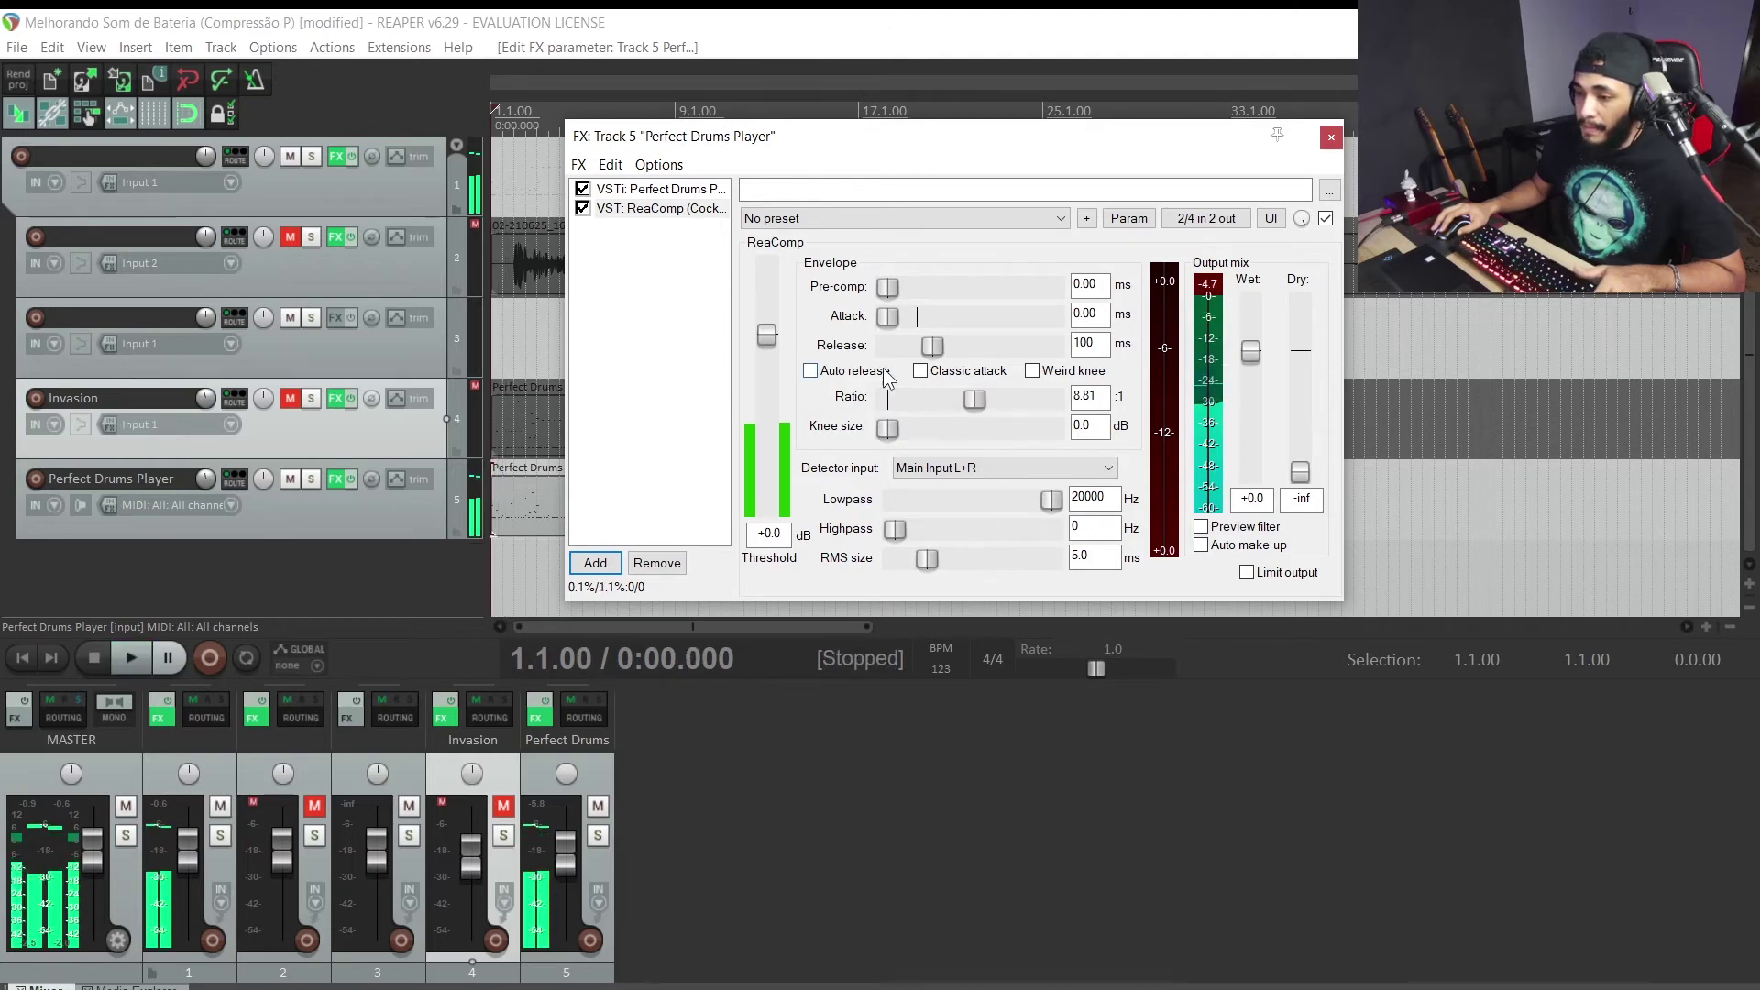
- Lower ReaComp's threshold to -31.9 dB while auditioning the heavily compressed drums
{"action": "key", "text": "space"}
{"action": "left_click_drag", "start_coordinate": [768, 338], "coordinate": [809, 456]}
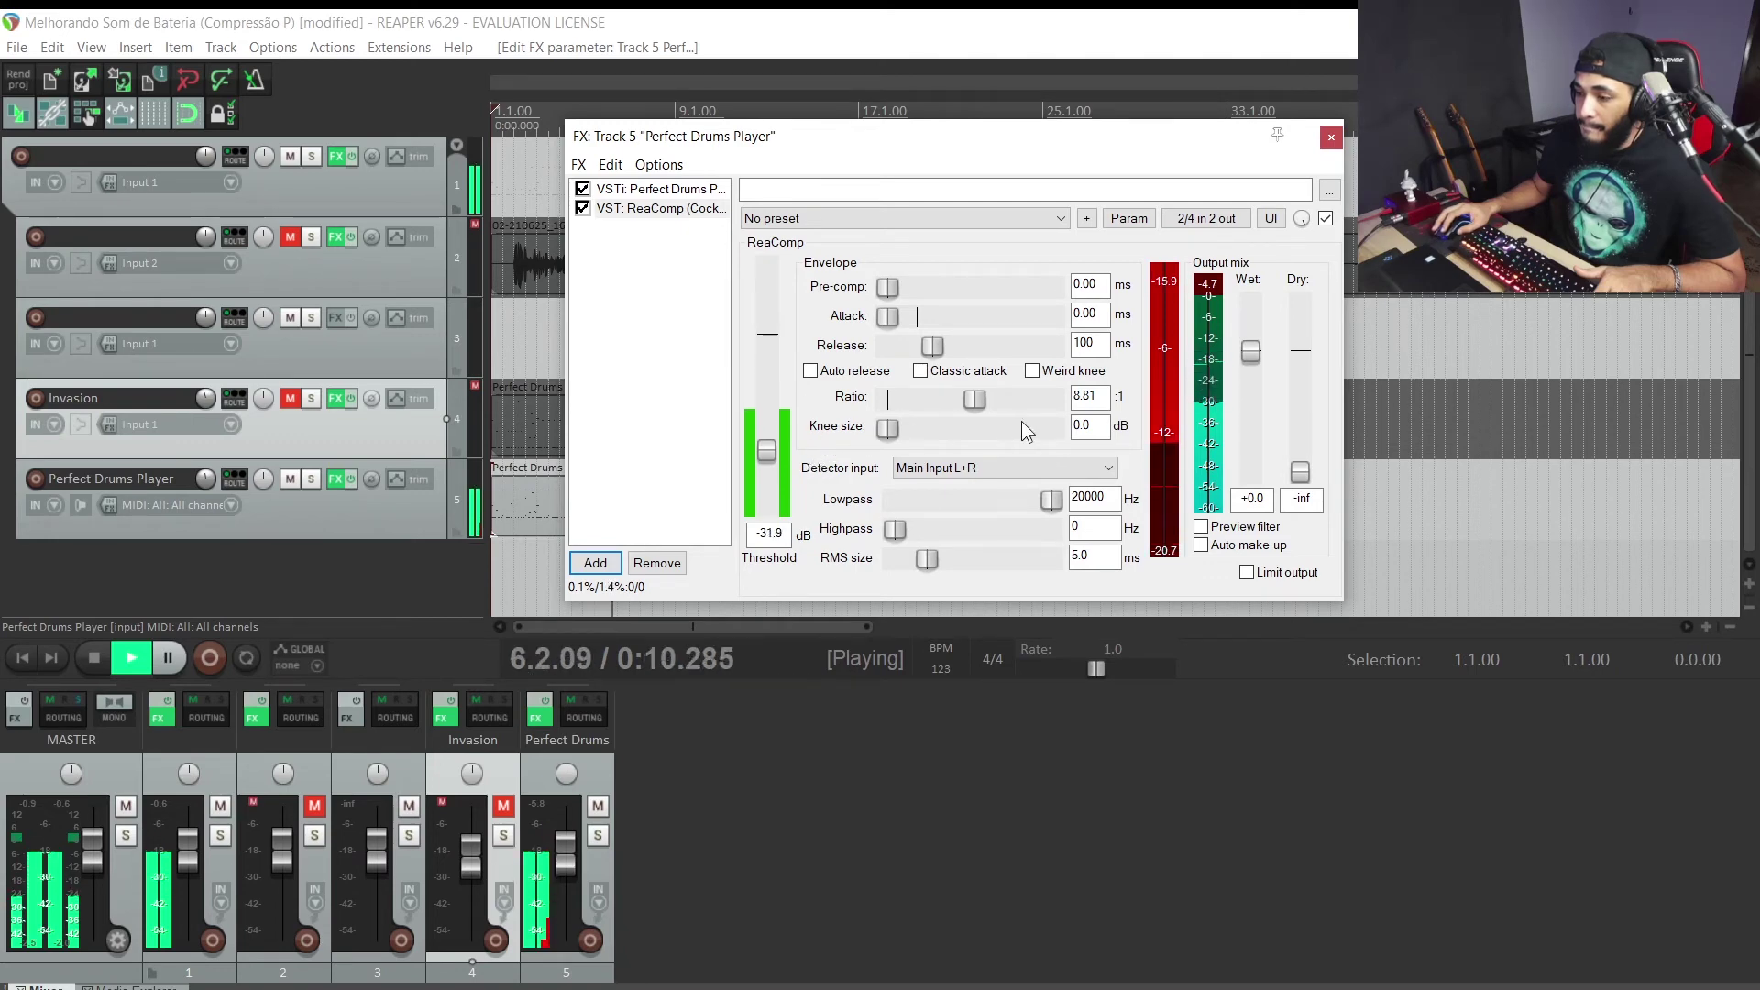
{"action": "left_click_drag", "start_coordinate": [934, 355], "coordinate": [933, 355]}
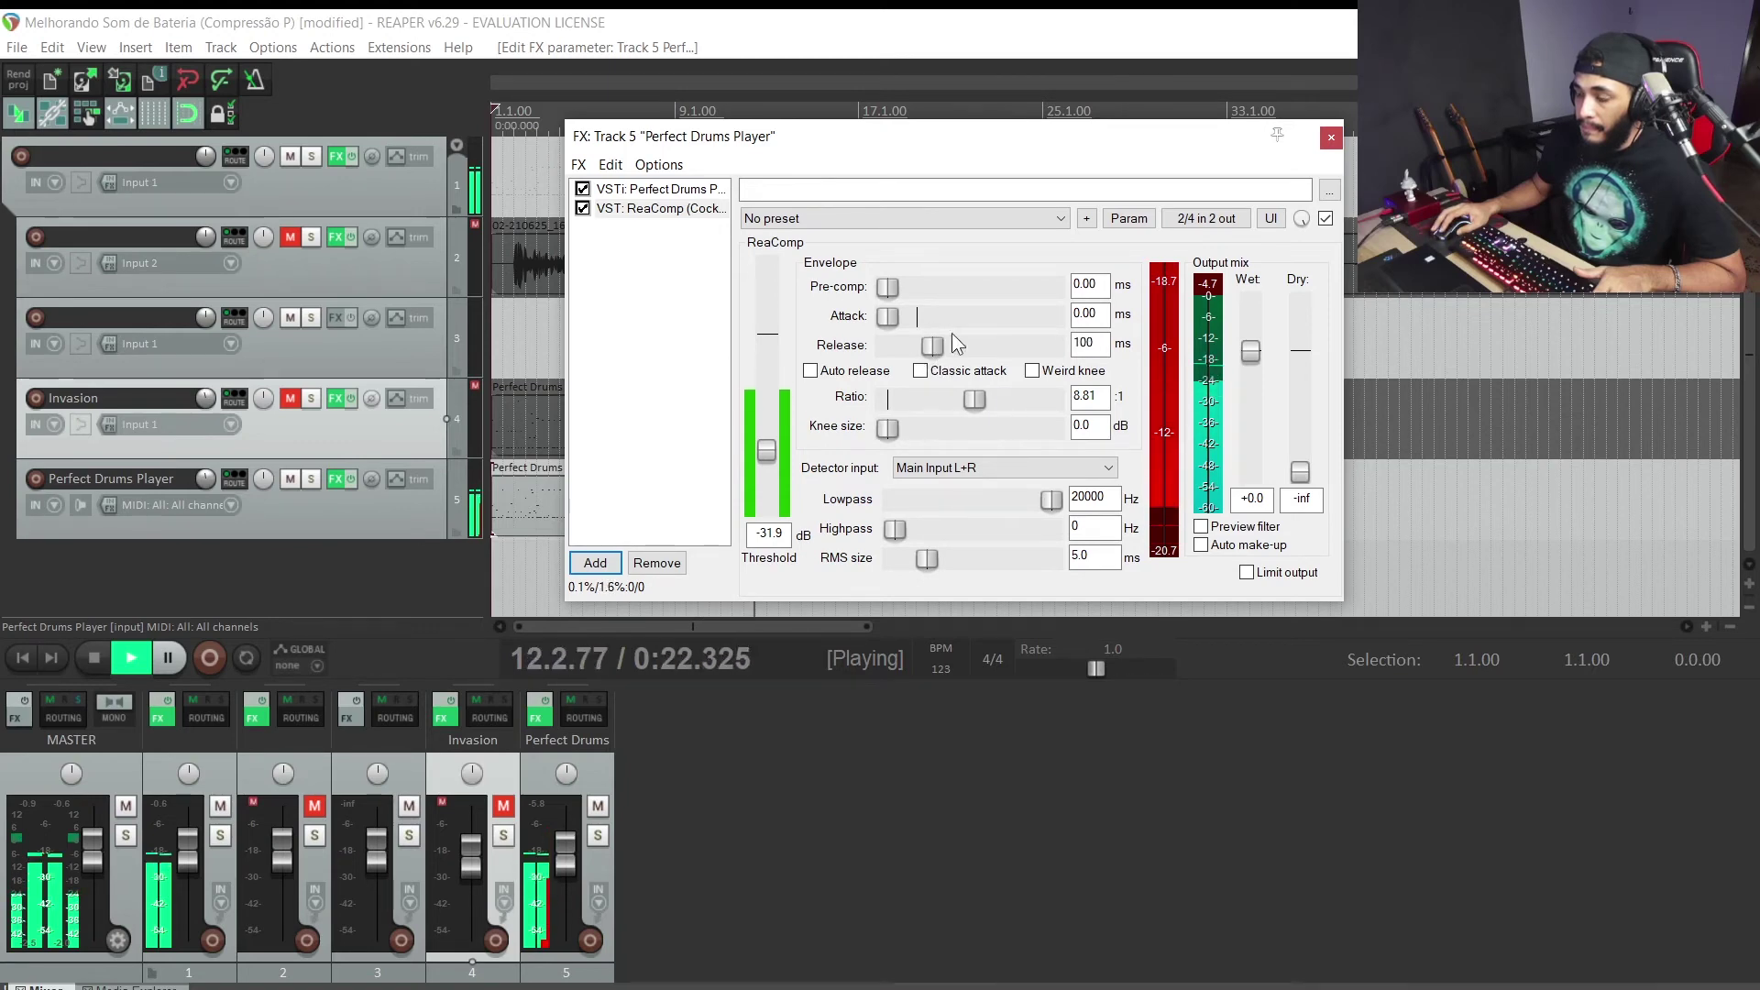
{"action": "key", "text": "space"}
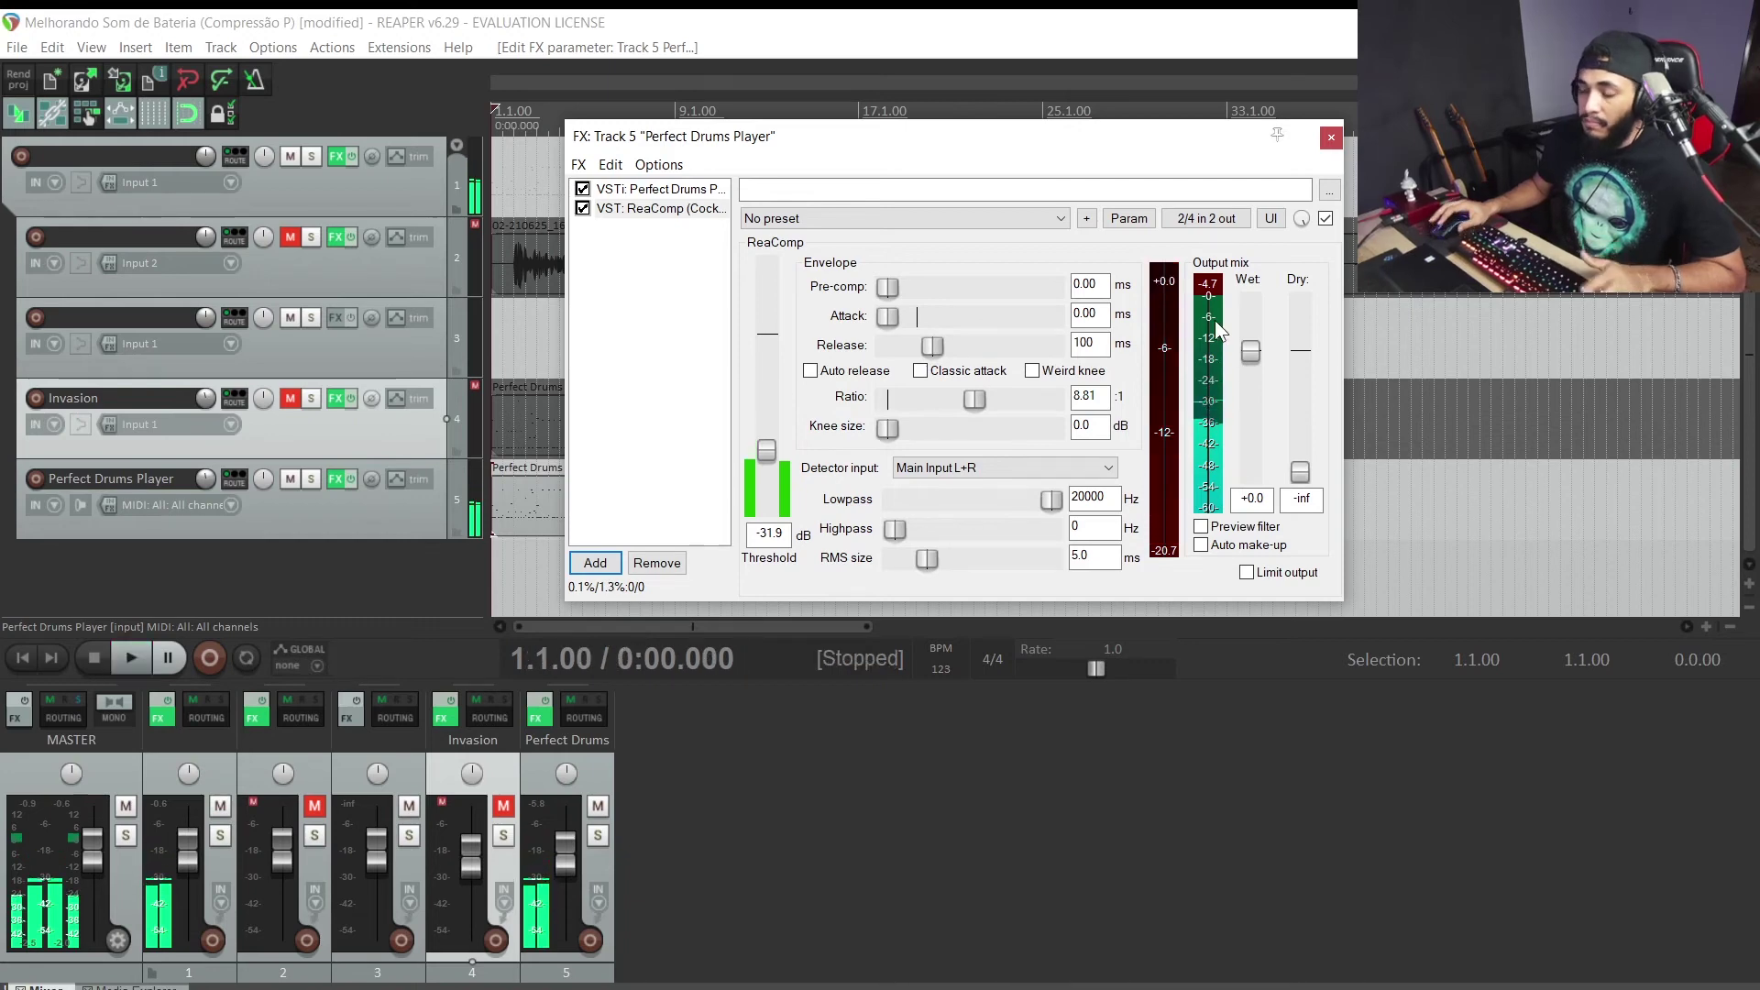
- Set ReaComp's dry output to +0.0 dB and blend the wet output up from -inf to -6.3 dB during playback
{"action": "left_click_drag", "start_coordinate": [1254, 355], "coordinate": [1301, 352]}
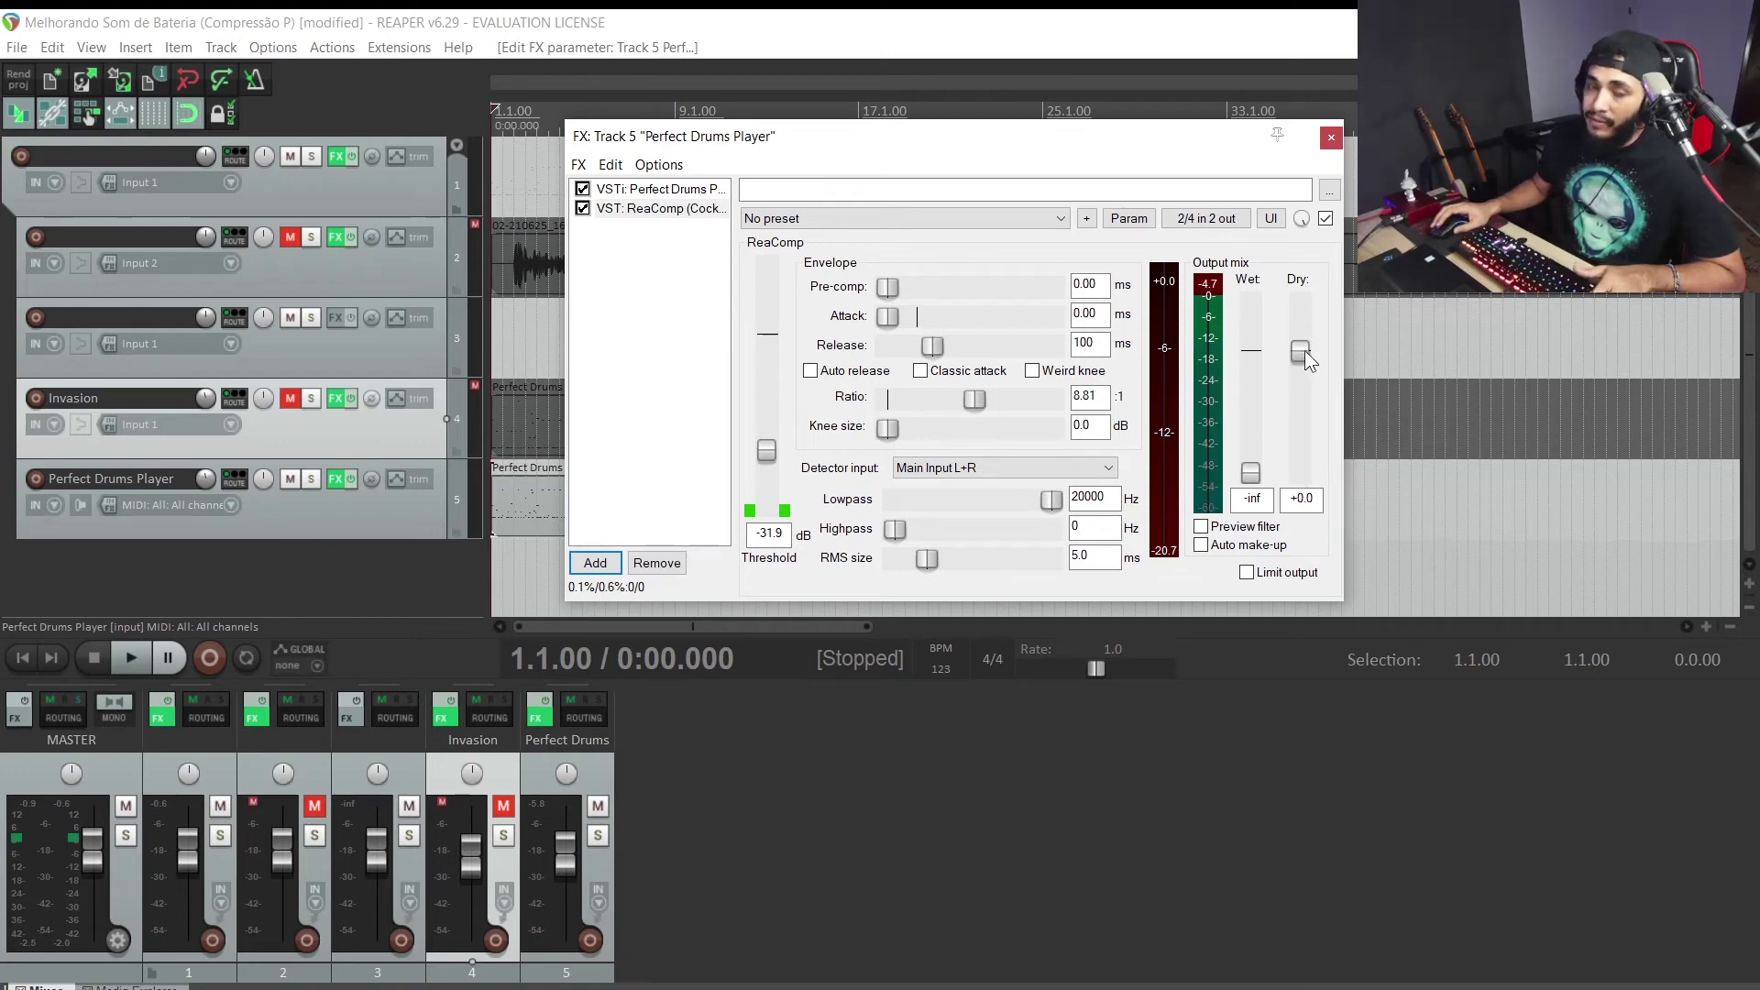
{"action": "key", "text": "space"}
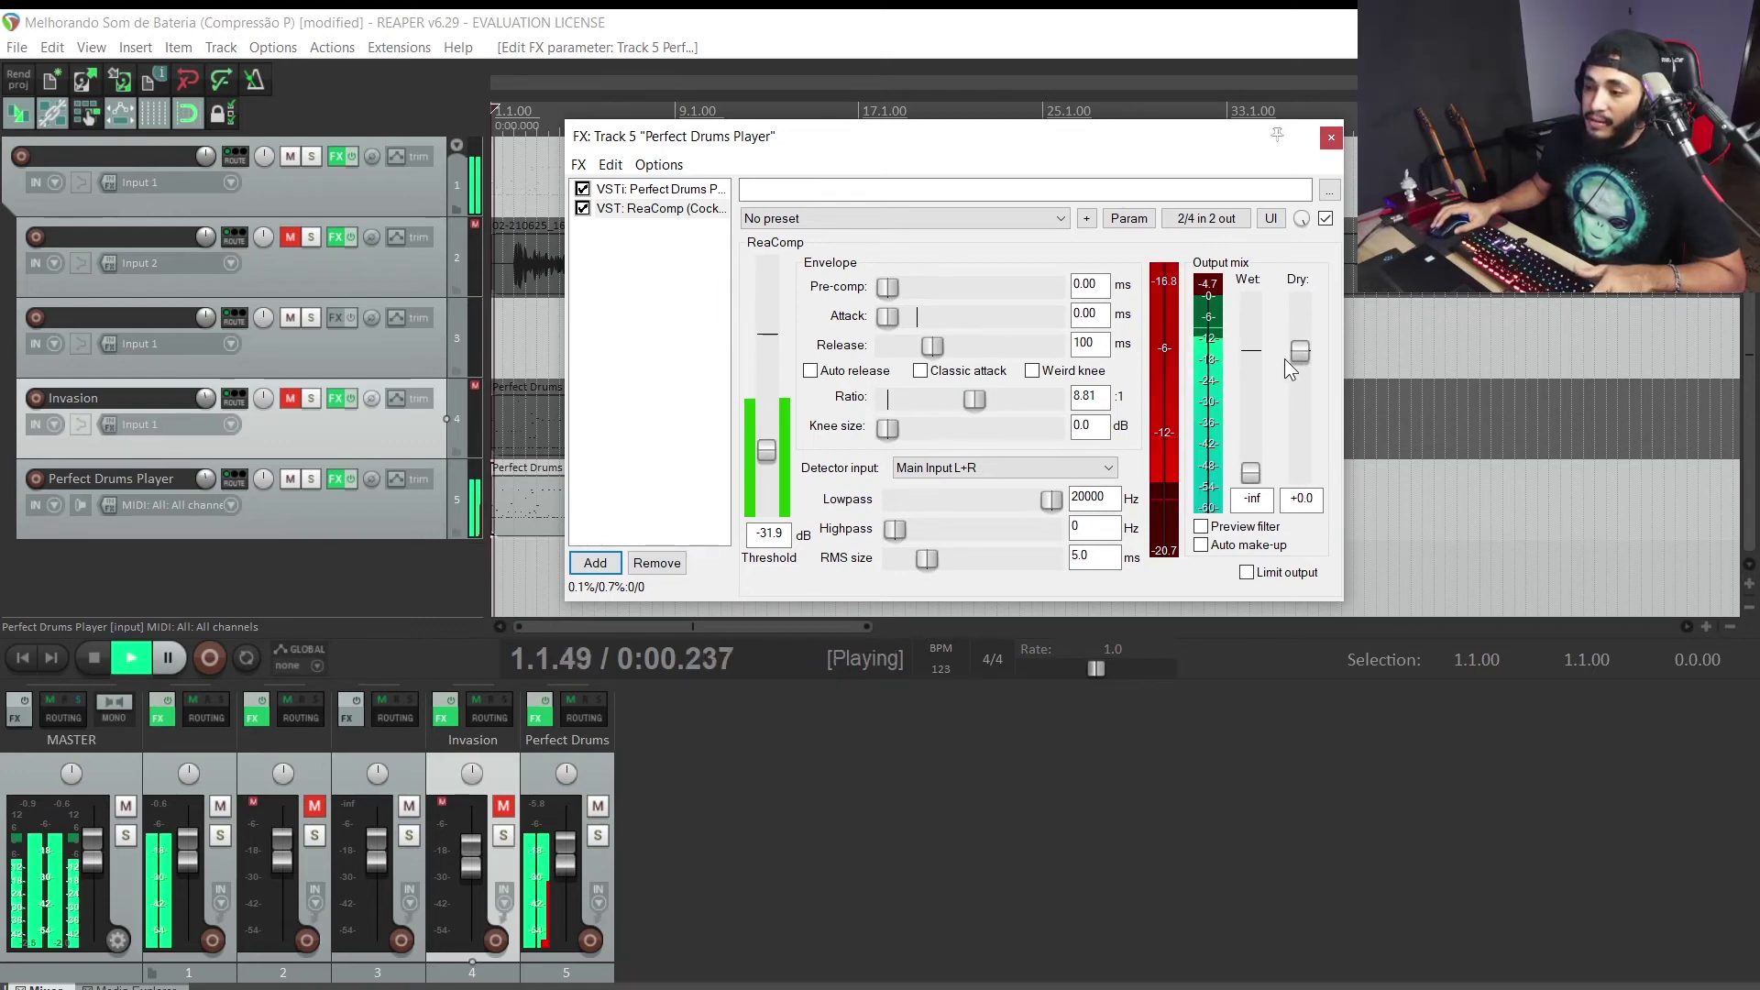
{"action": "left_click_drag", "start_coordinate": [1263, 476], "coordinate": [1256, 376]}
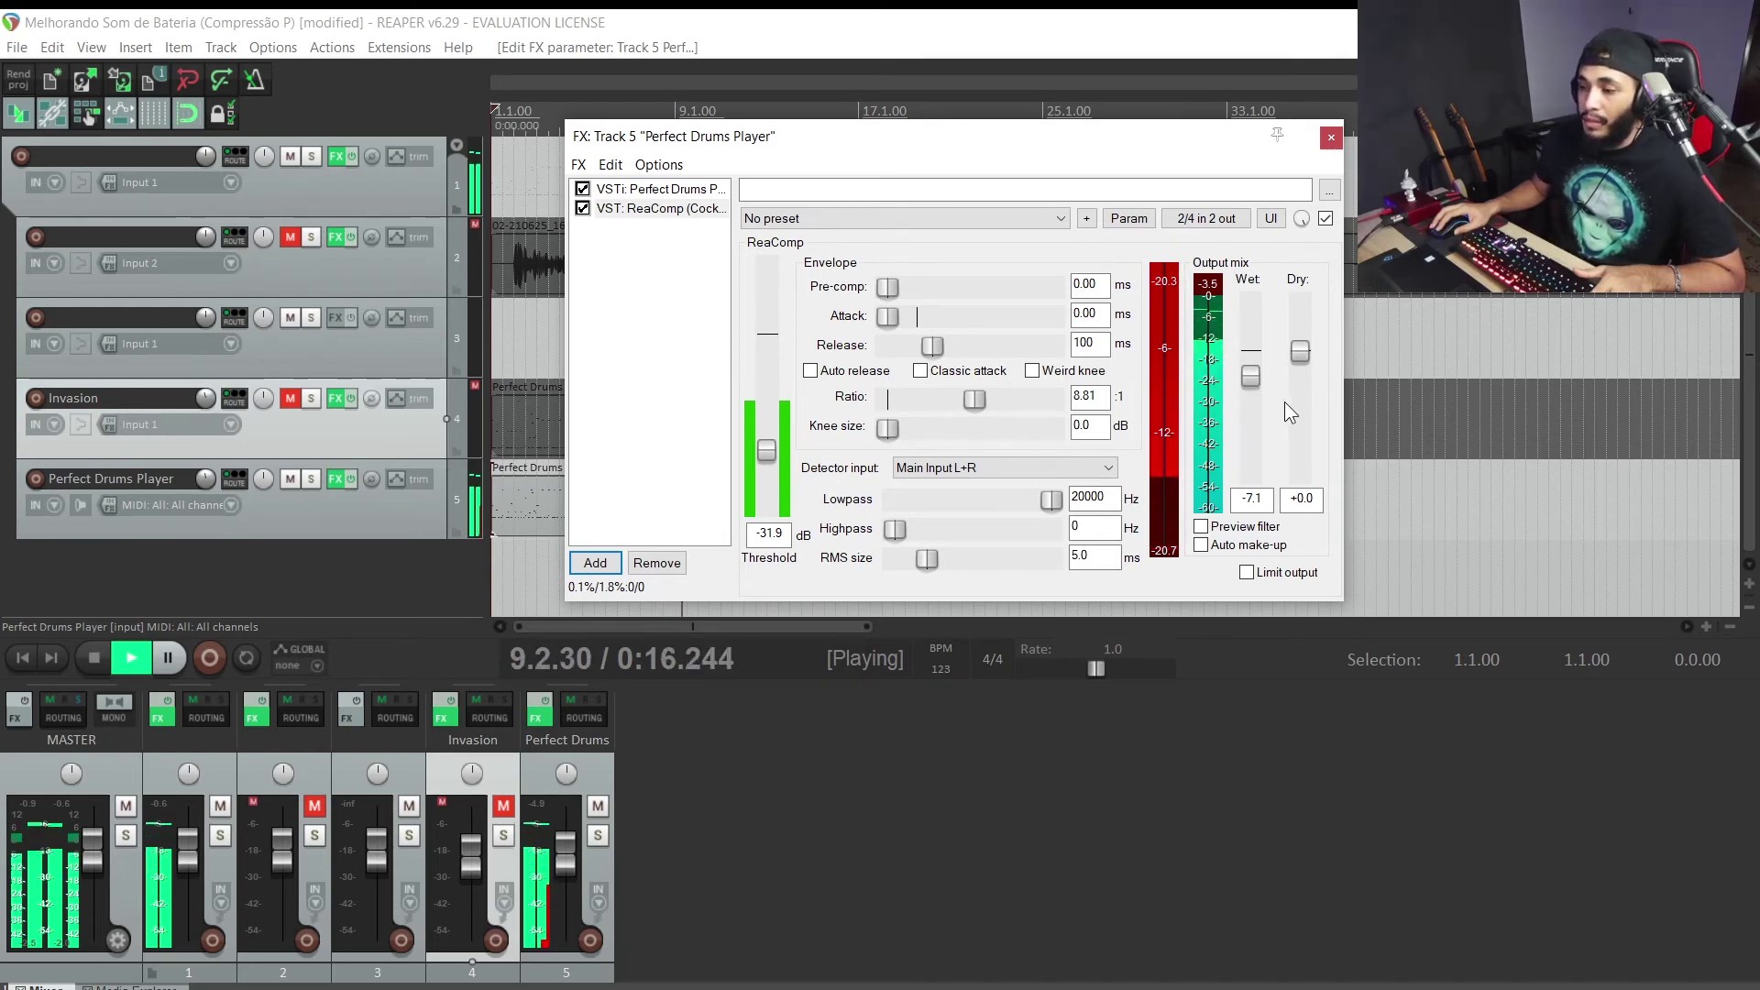
{"action": "left_click_drag", "start_coordinate": [1242, 387], "coordinate": [1248, 380]}
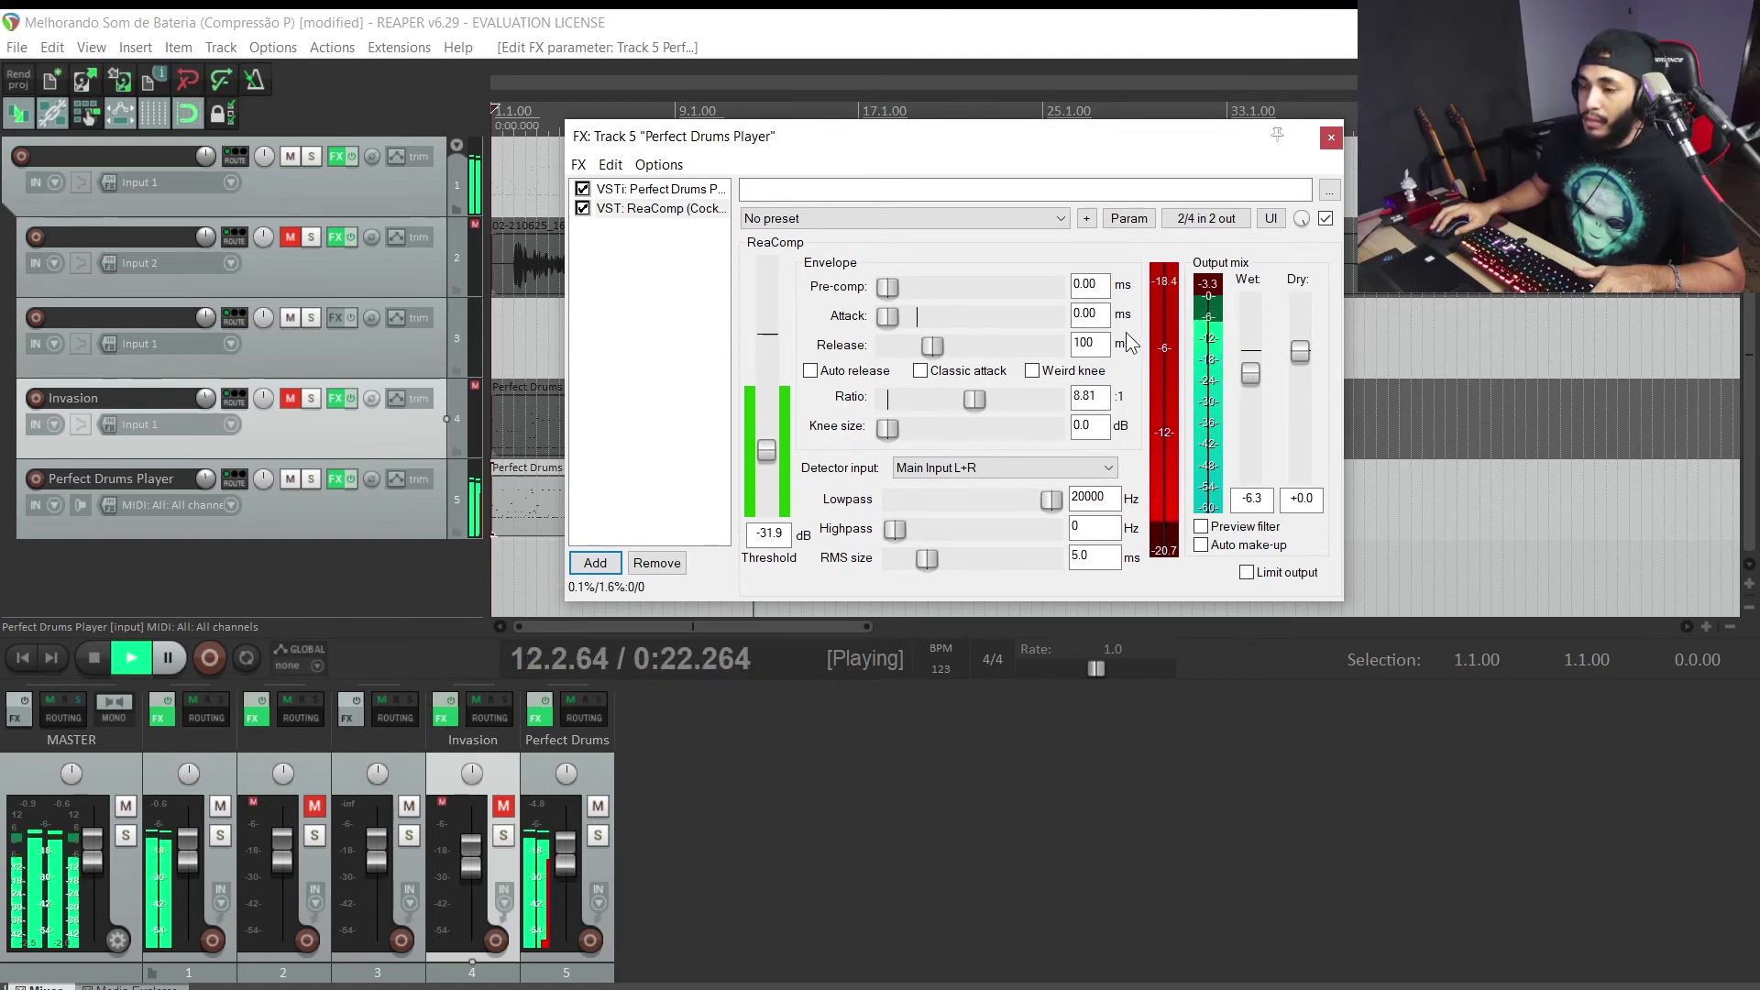
{"action": "key", "text": "space"}
- Set the kick's direct level to -1.7 dB in the Perfect Drums sampler while auditioning the drums
{"action": "left_click", "coordinate": [668, 196]}
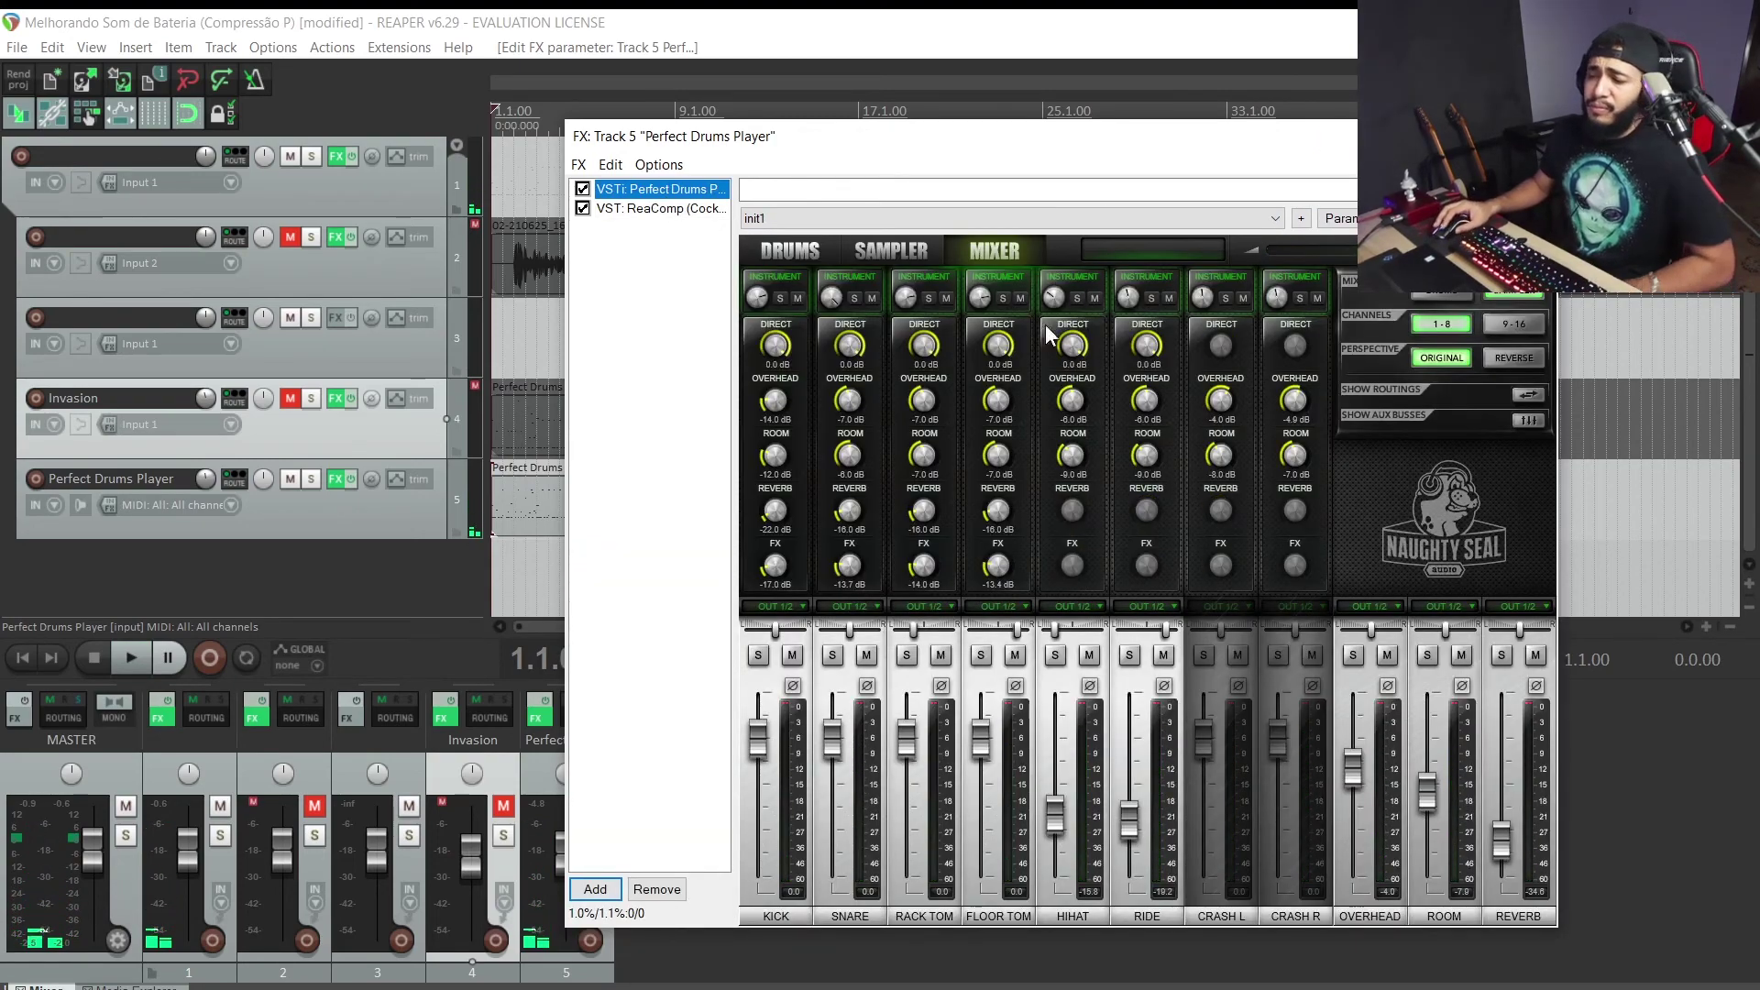
{"action": "left_click", "coordinate": [779, 255]}
{"action": "left_click", "coordinate": [872, 250]}
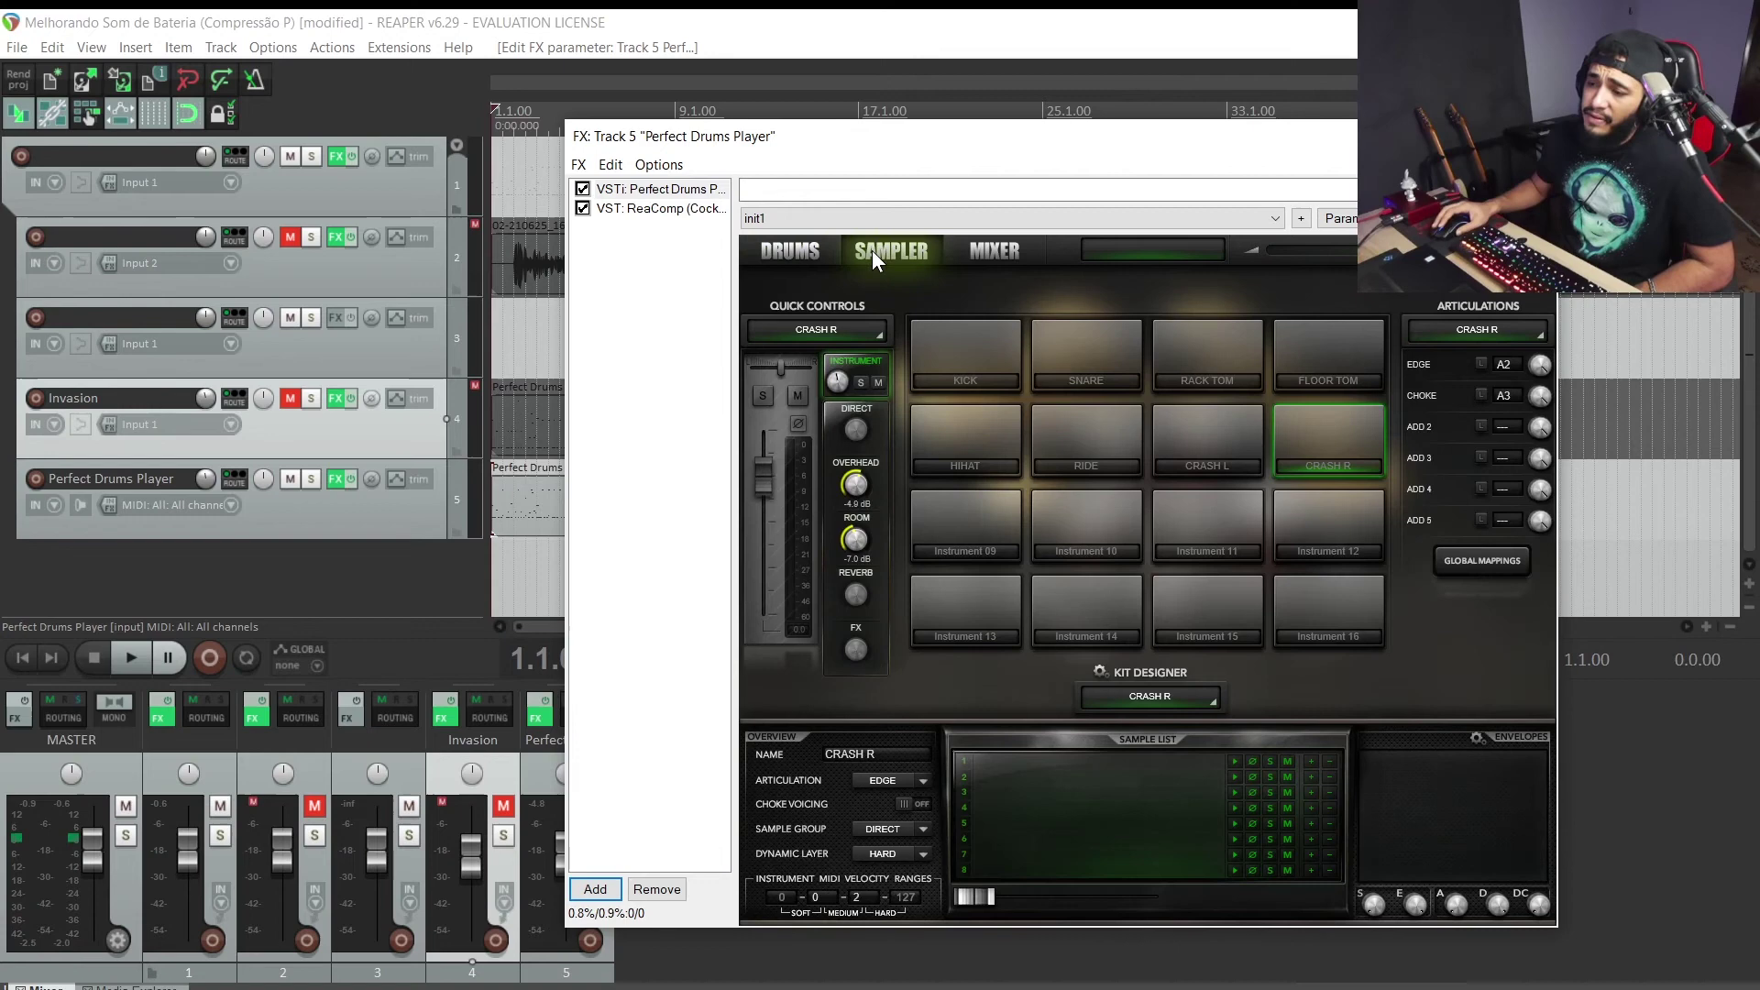
{"action": "left_click", "coordinate": [960, 333]}
{"action": "mouse_move", "coordinate": [834, 383]}
{"action": "mouse_move", "coordinate": [854, 430]}
{"action": "left_mouse_down"}
{"action": "mouse_move", "coordinate": [852, 602]}
{"action": "mouse_move", "coordinate": [851, 435]}
{"action": "left_mouse_up"}
{"action": "key", "text": "space"}
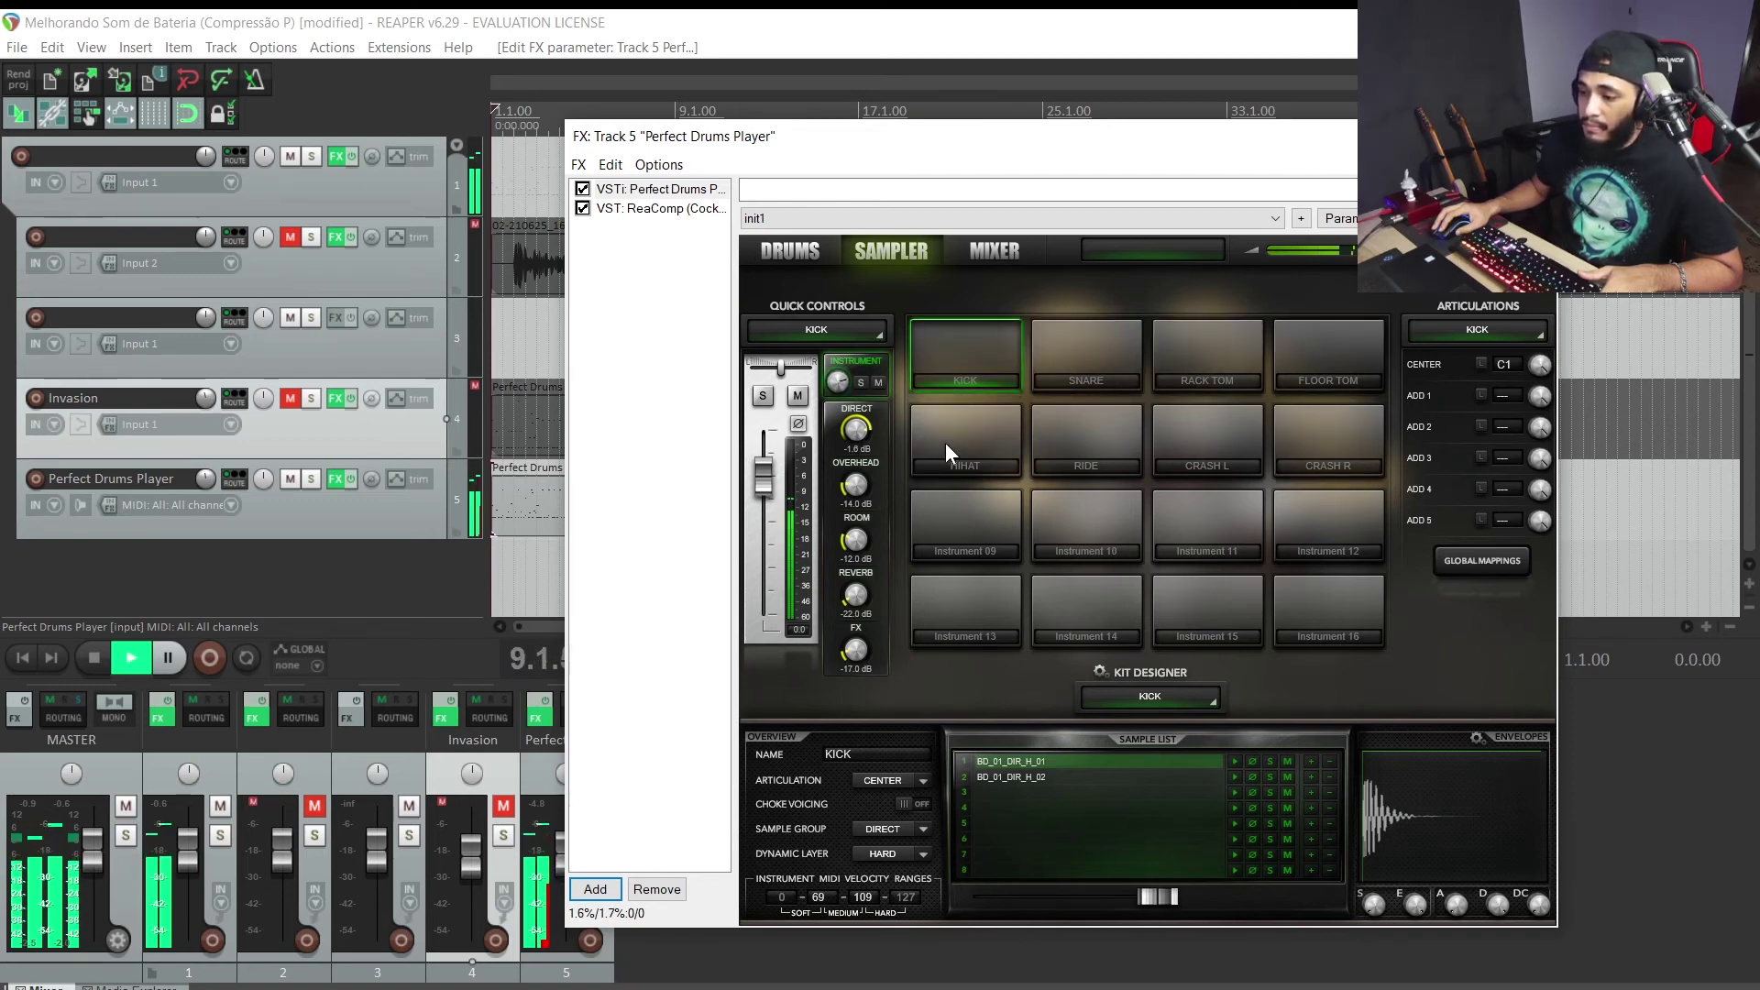
{"action": "scroll", "coordinate": [855, 429], "scroll_direction": "up", "scroll_amount": 1}
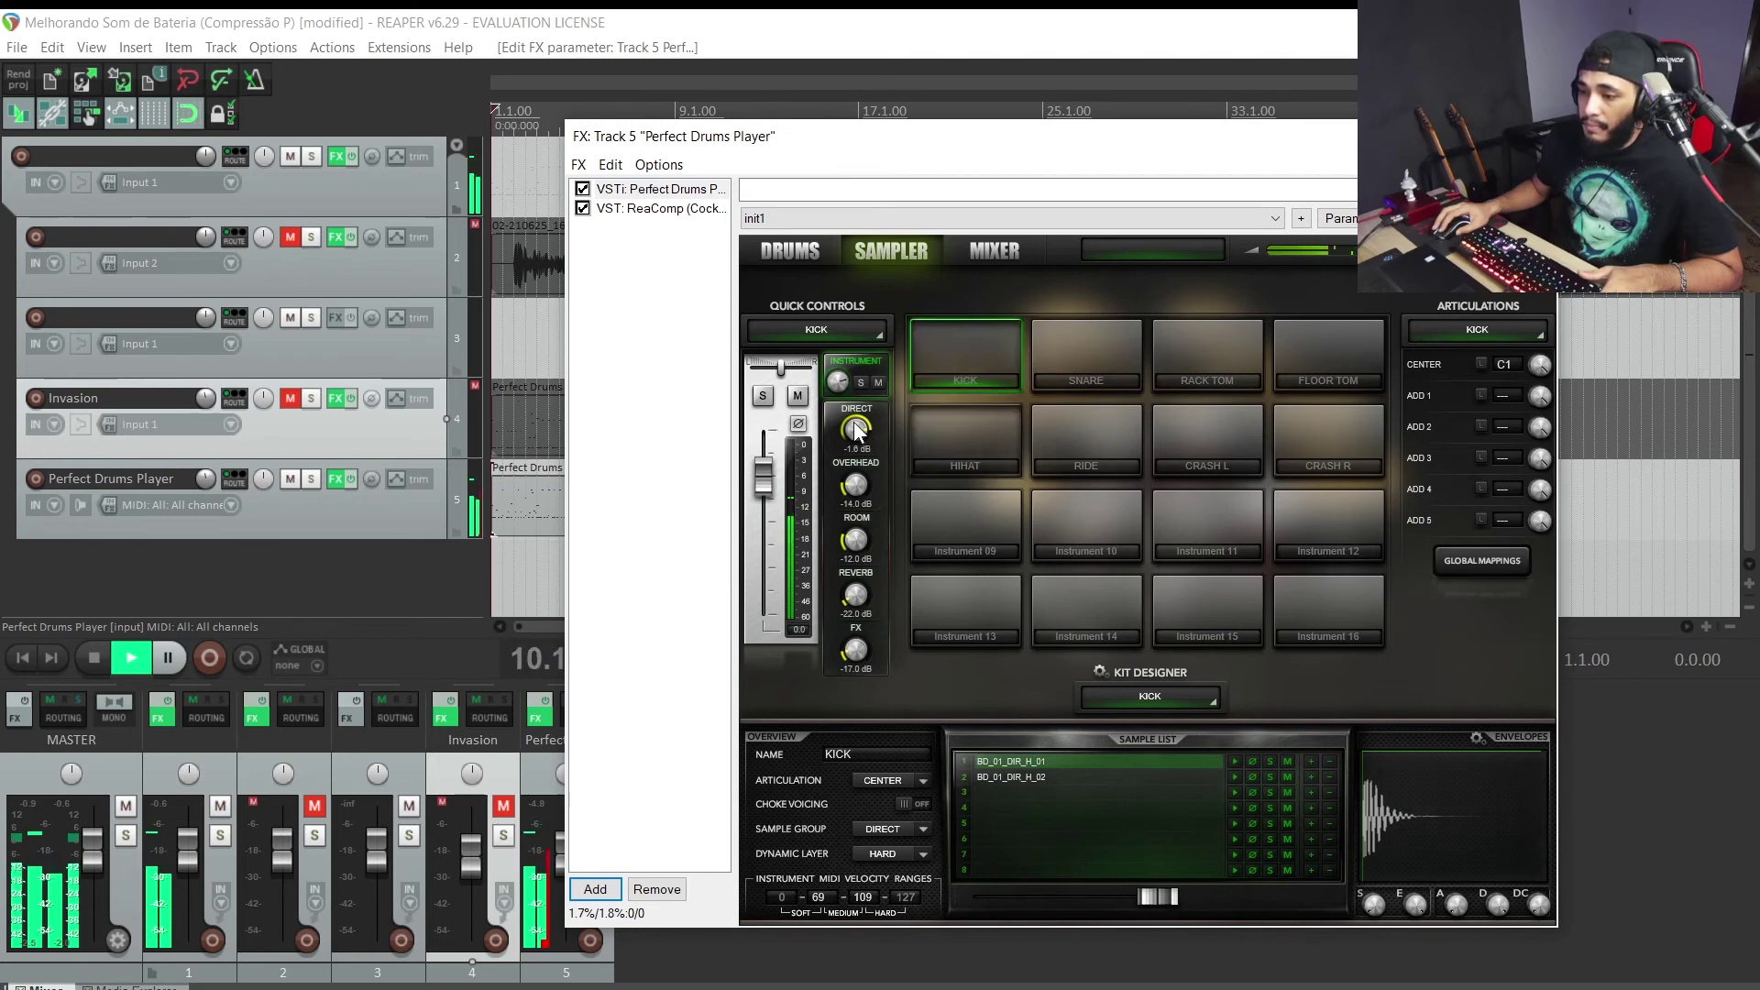
{"action": "scroll", "coordinate": [855, 431], "scroll_direction": "down", "scroll_amount": 1}
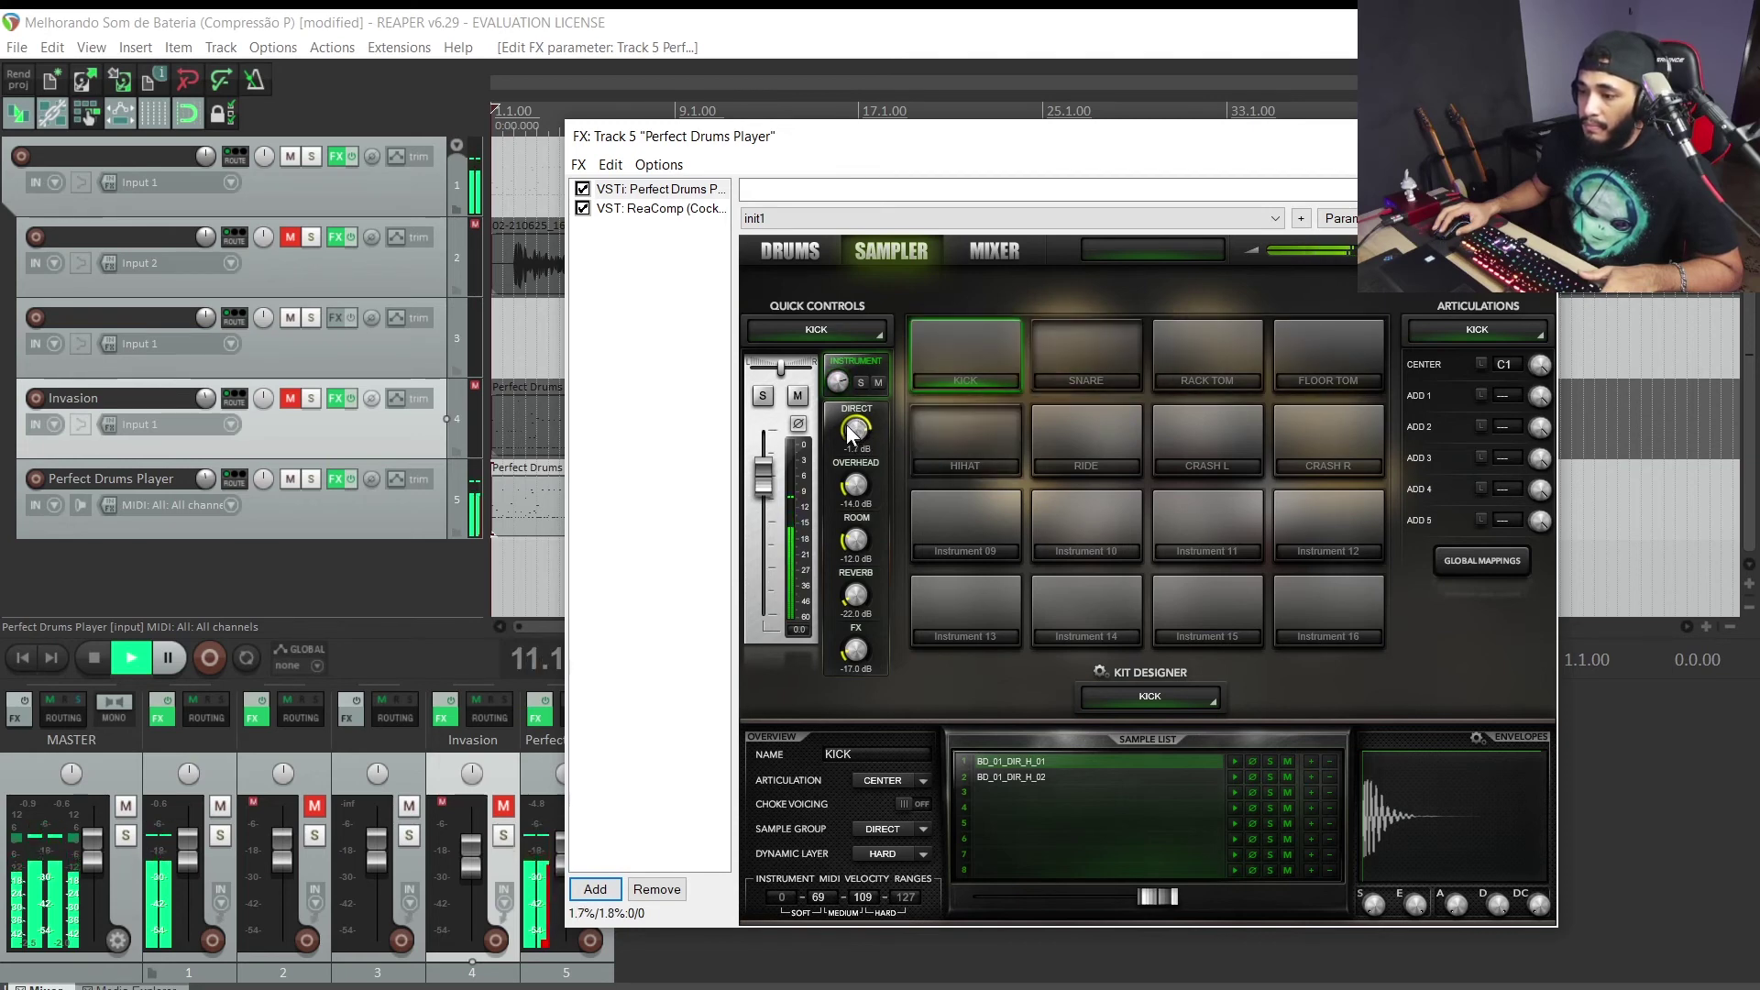
{"action": "key", "text": "space"}
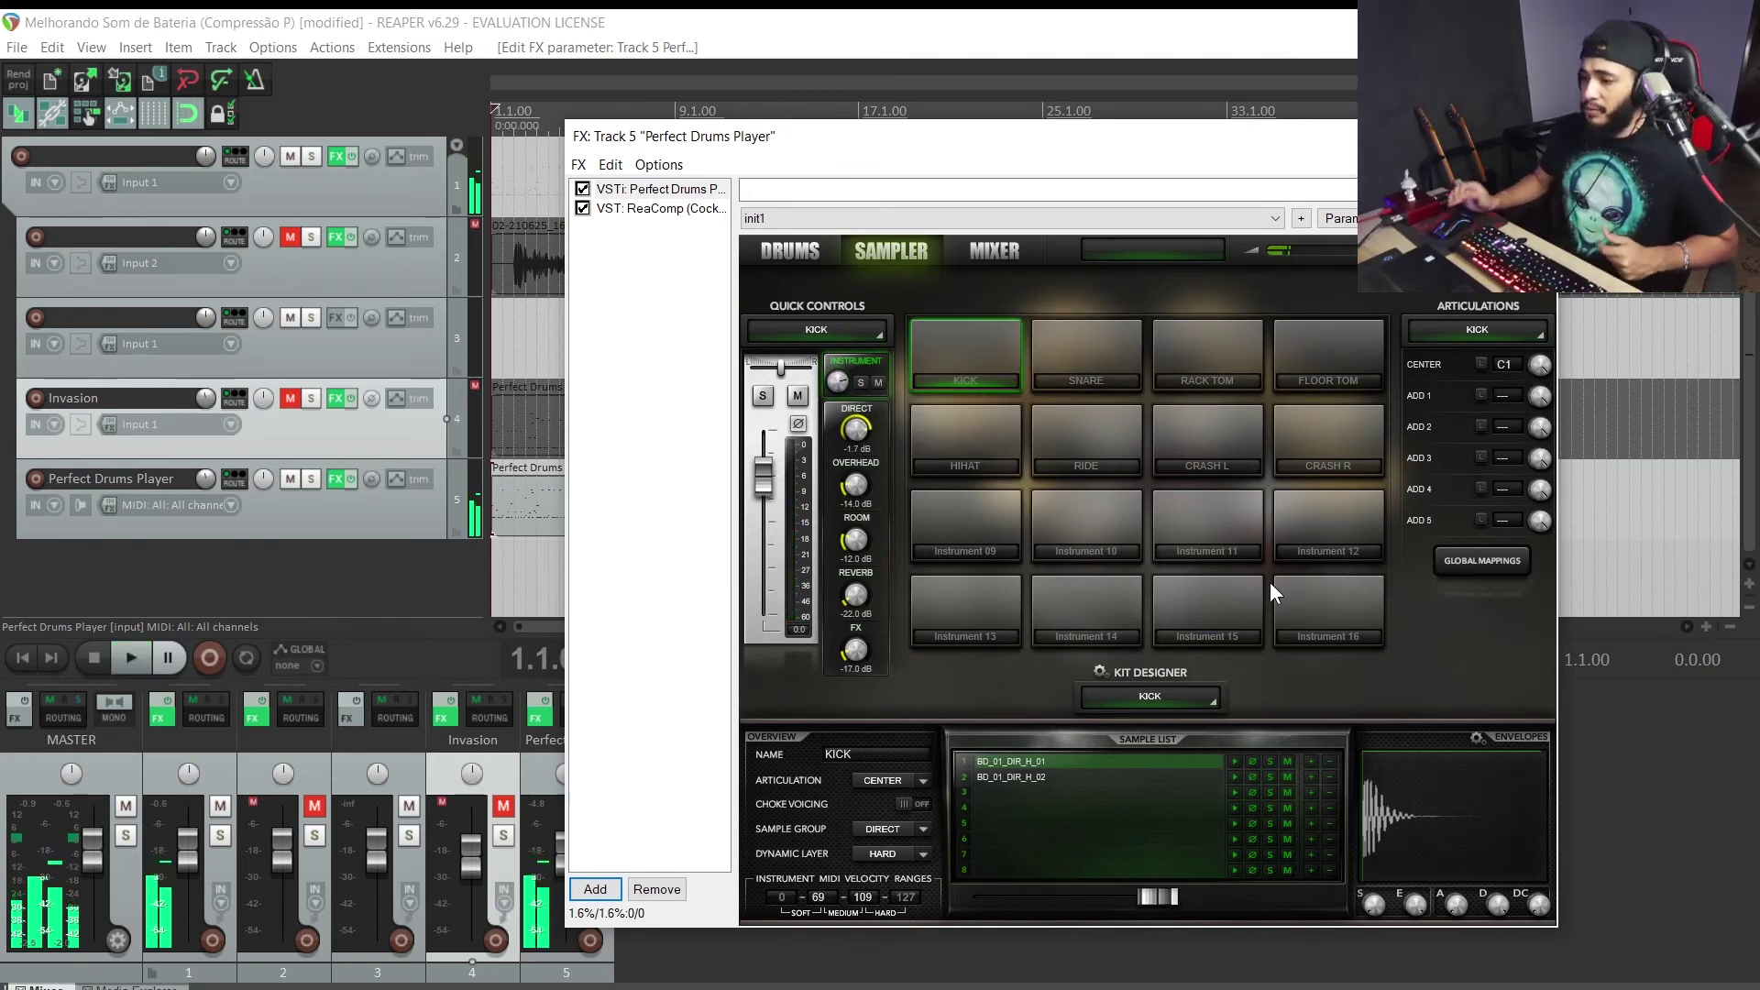